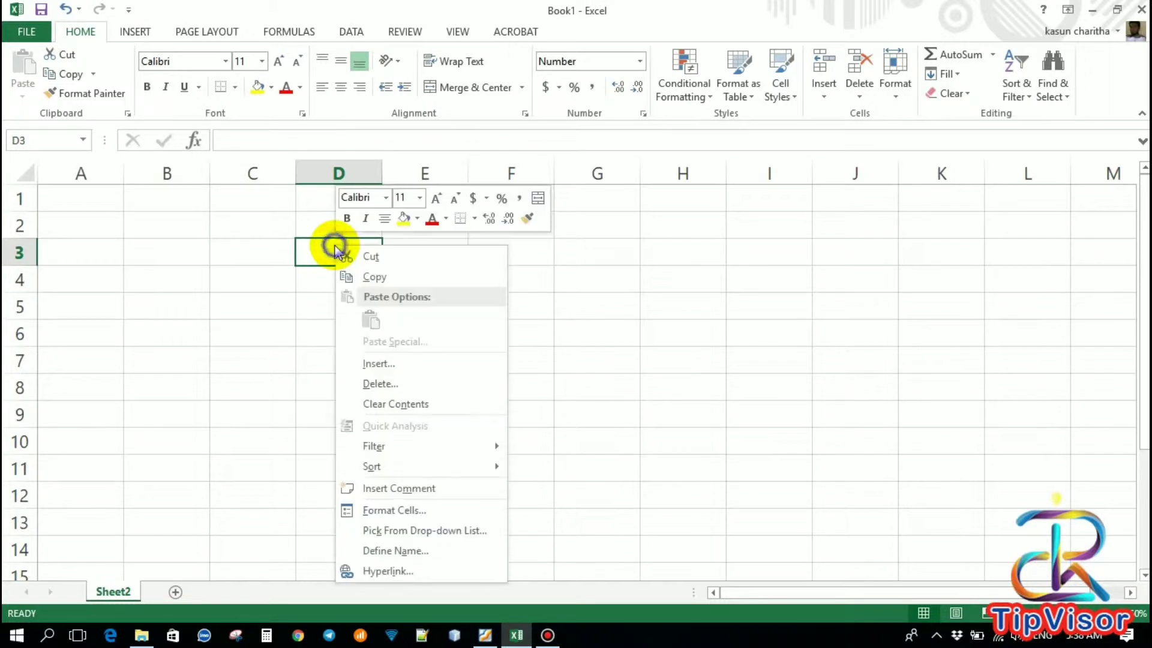
# Open the Format Cells settings for cell D3, view them and close them without applying anything.
pyautogui.click(400, 509)
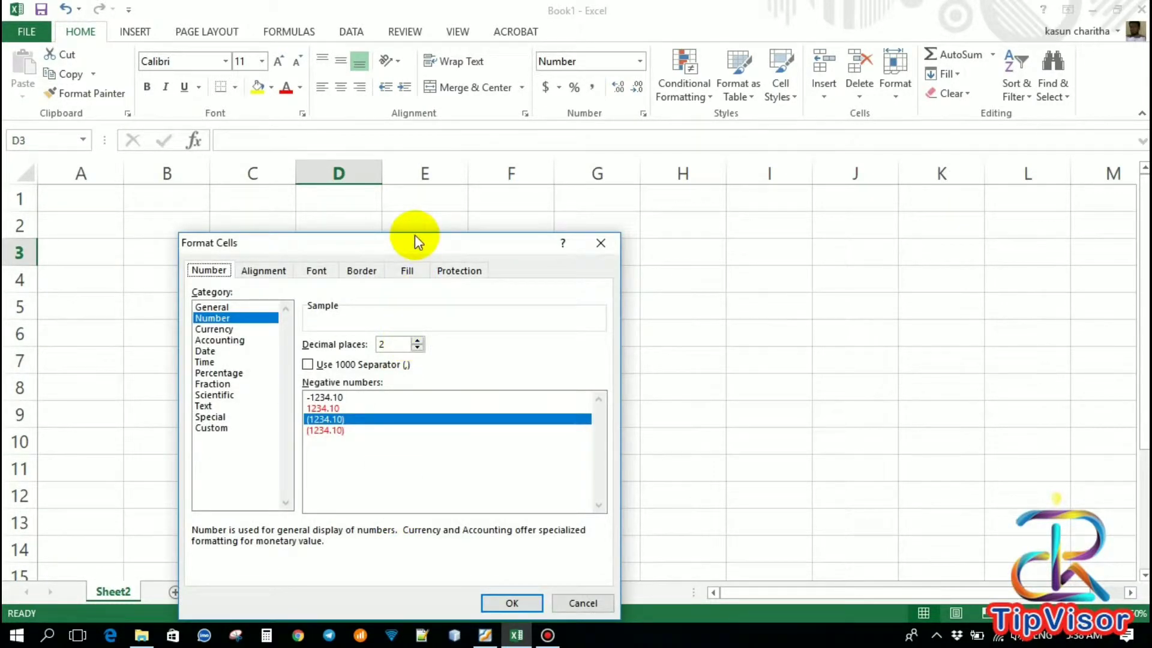
pyautogui.moveTo(419, 241); pyautogui.dragTo(597, 162)
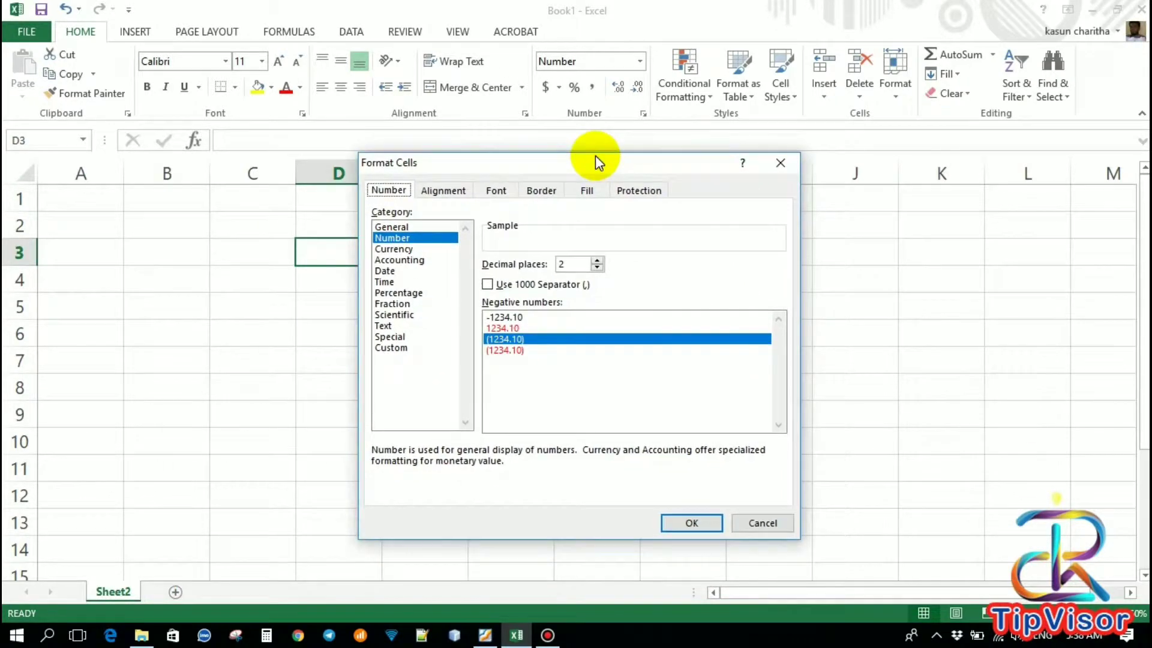
pyautogui.click(785, 169)
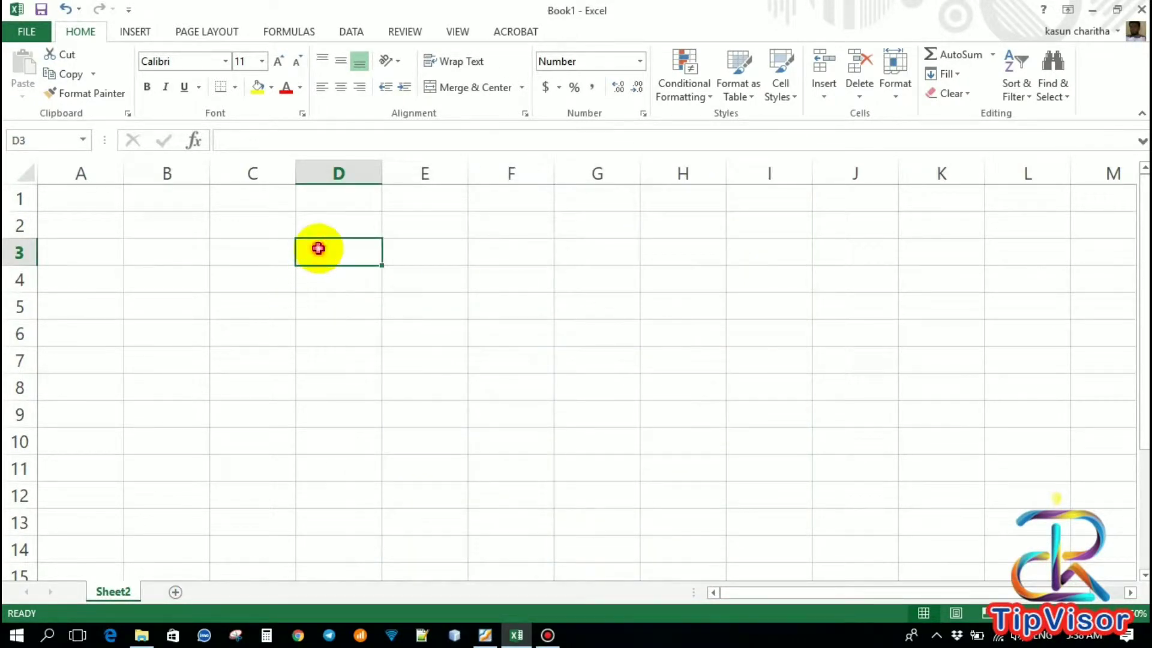
# Select cell D4 and open its Format Cells settings twice, closing them each time.
pyautogui.click(317, 303)
pyautogui.click(326, 287)
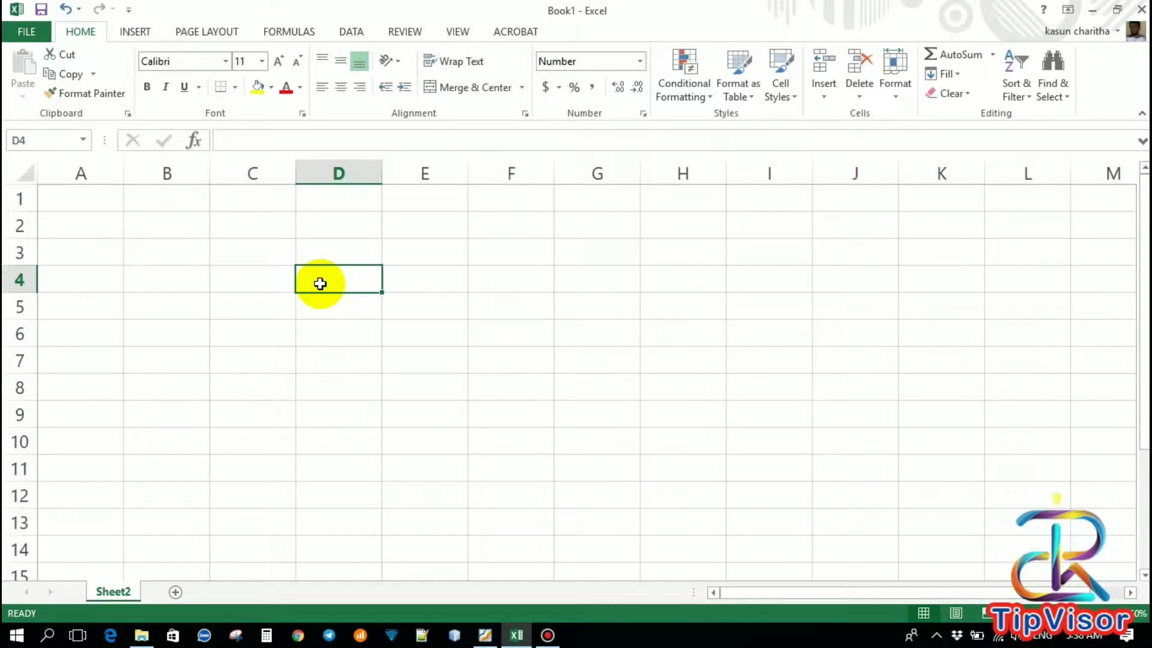
pyautogui.hotkey('ctrl', '1')
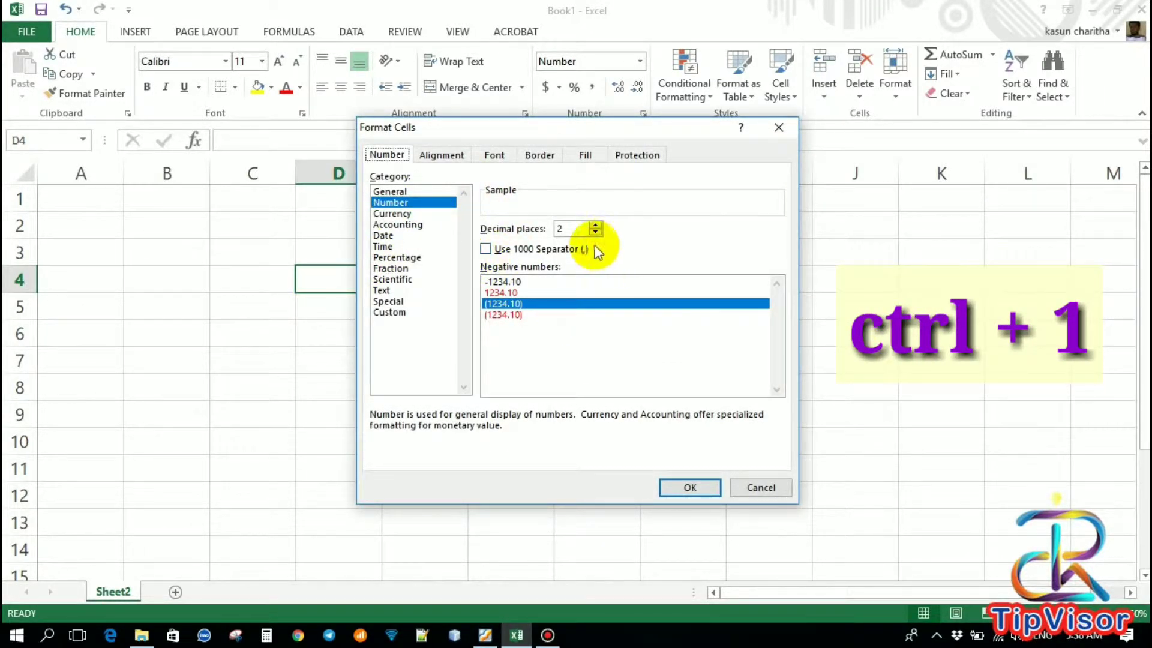
pyautogui.click(779, 127)
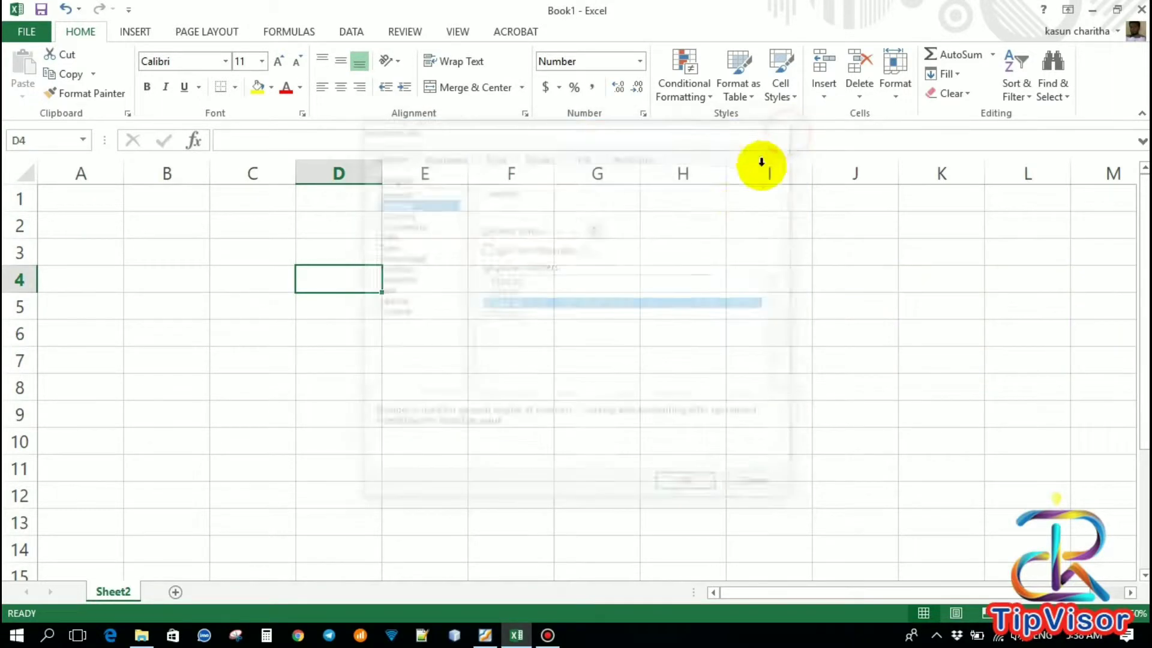
pyautogui.hotkey('ctrl', '1')
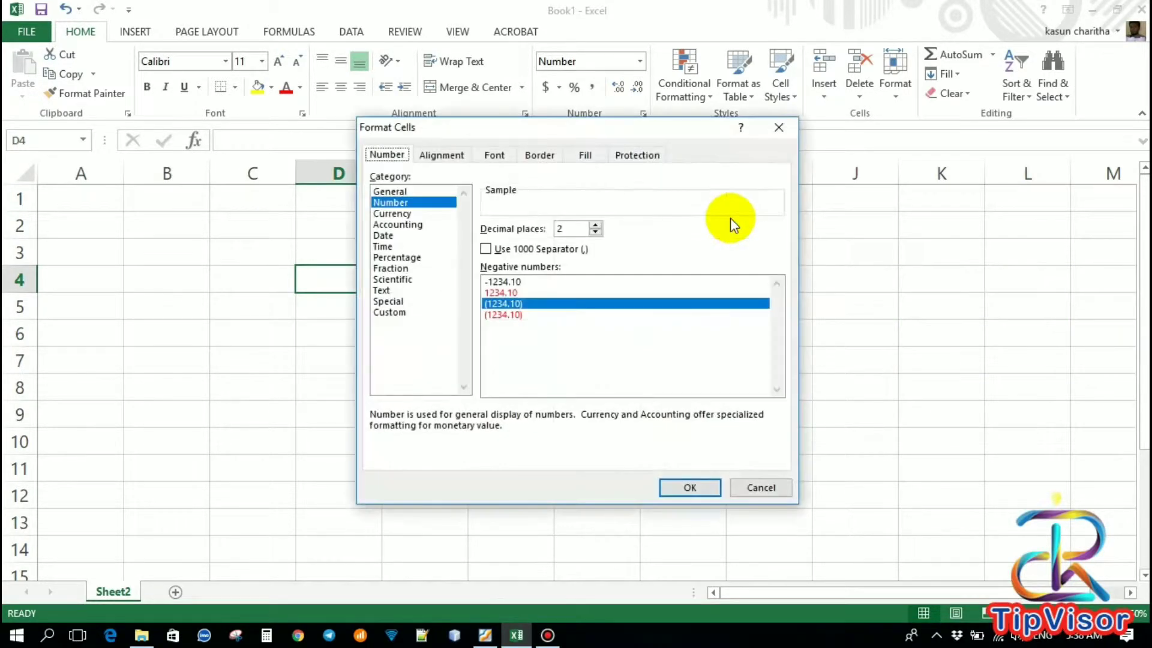
pyautogui.click(778, 132)
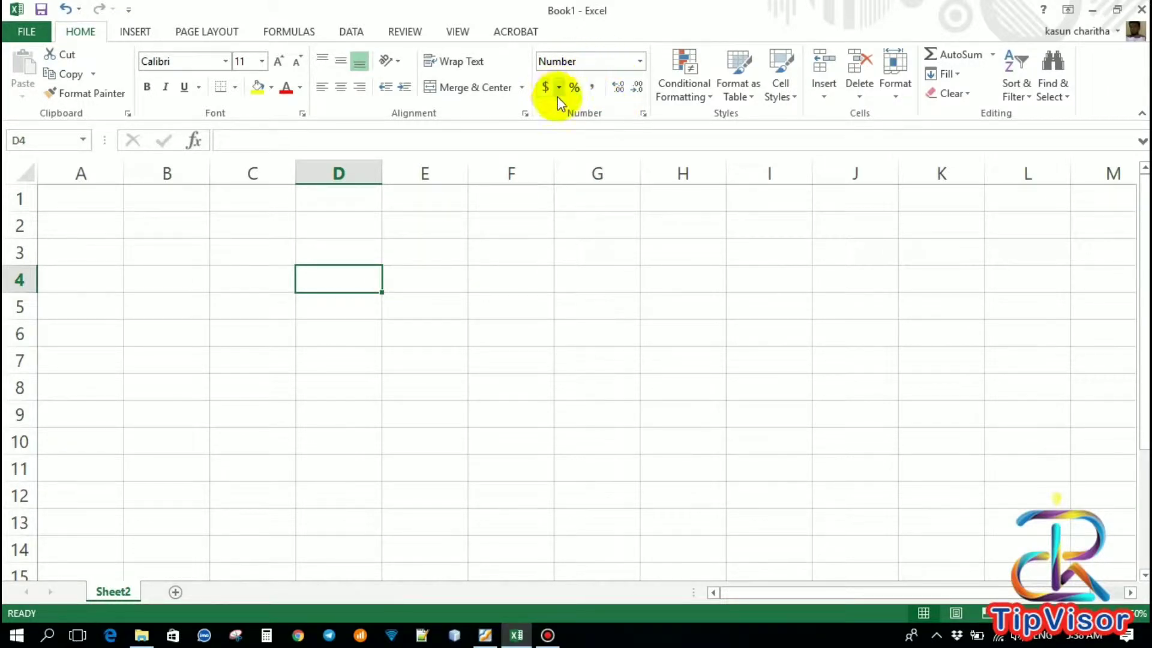
# Reopen the Format Cells settings for cell D4 and view the General number category.
pyautogui.click(642, 114)
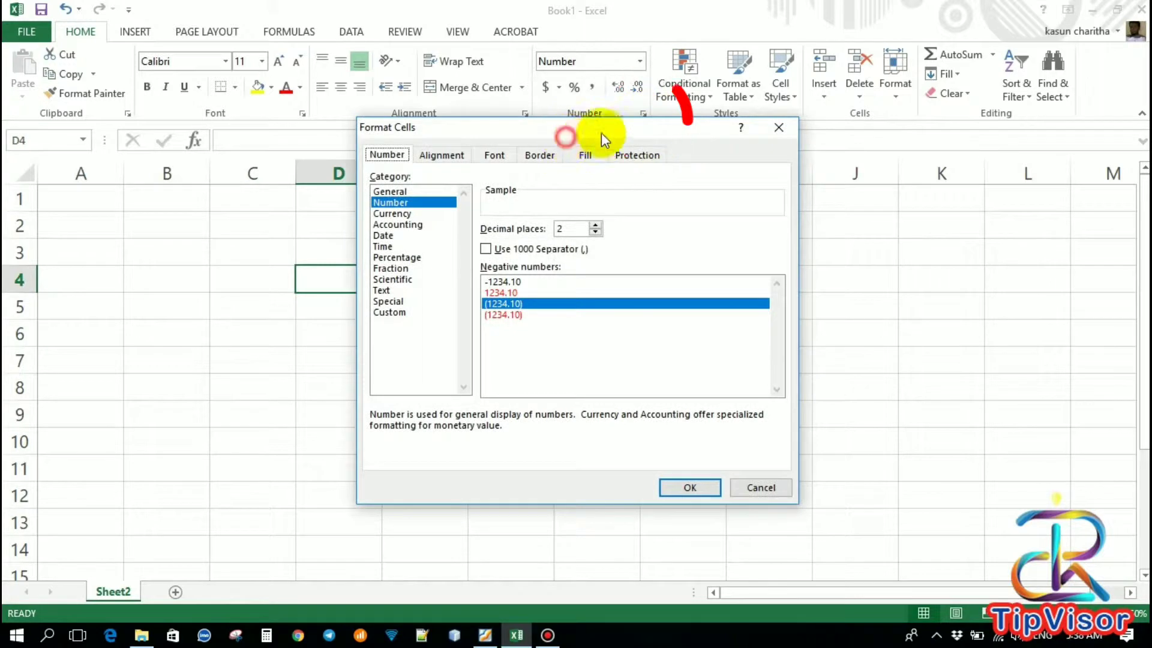
pyautogui.moveTo(599, 129); pyautogui.dragTo(404, 148)
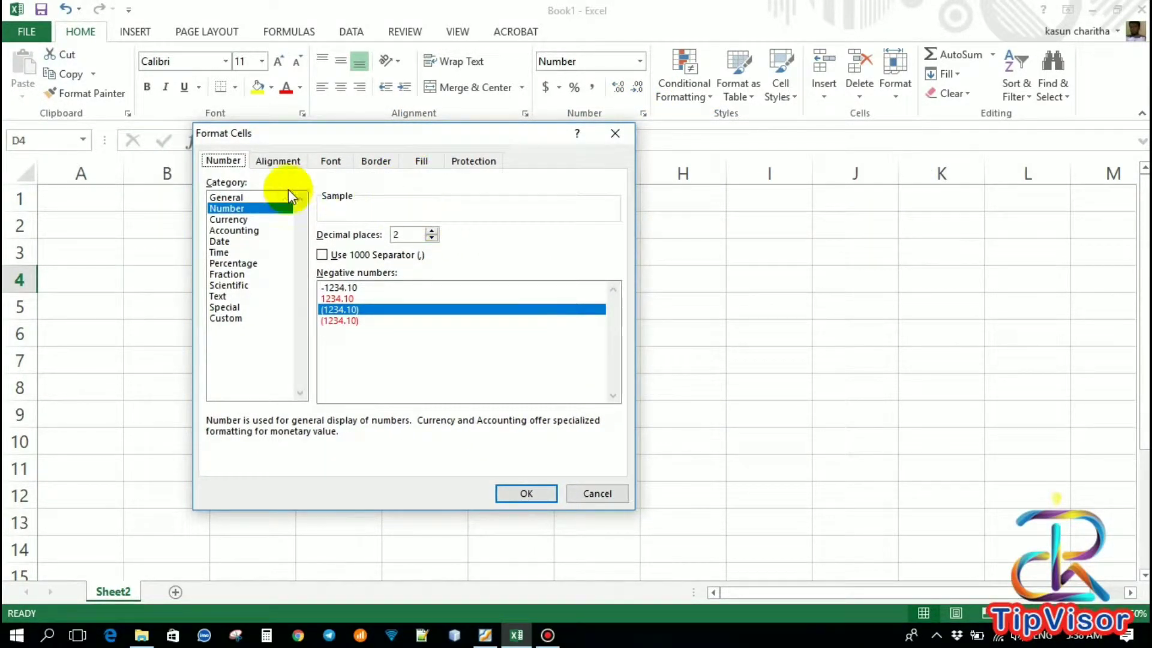
pyautogui.click(225, 197)
pyautogui.click(224, 160)
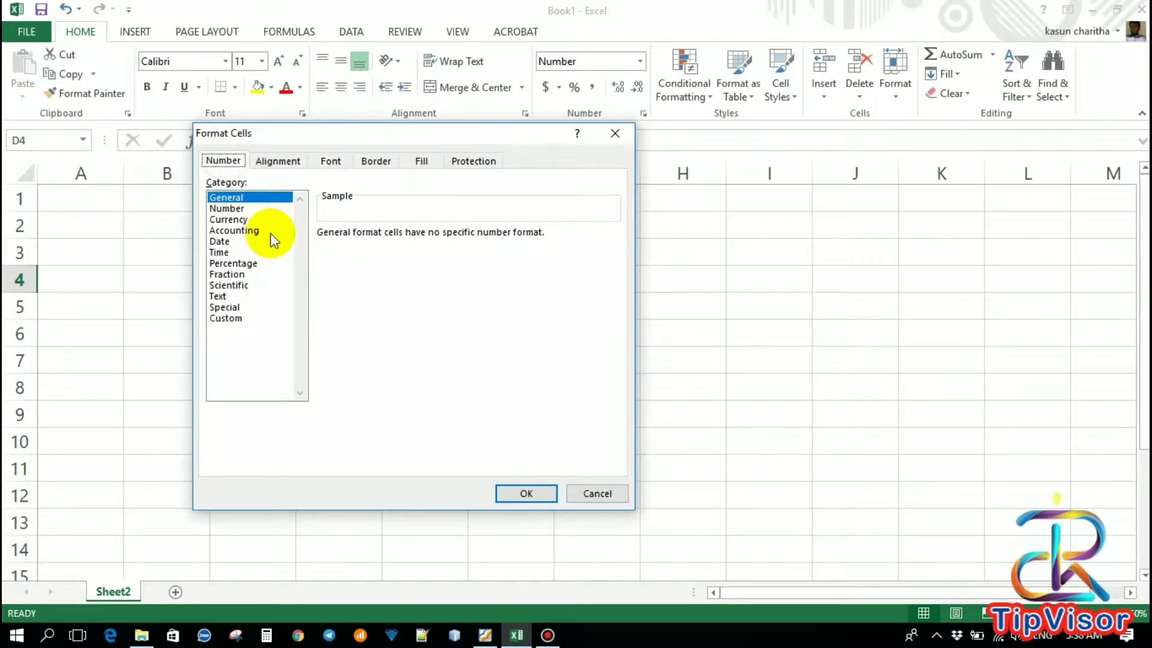
pyautogui.moveTo(320, 129); pyautogui.dragTo(379, 135)
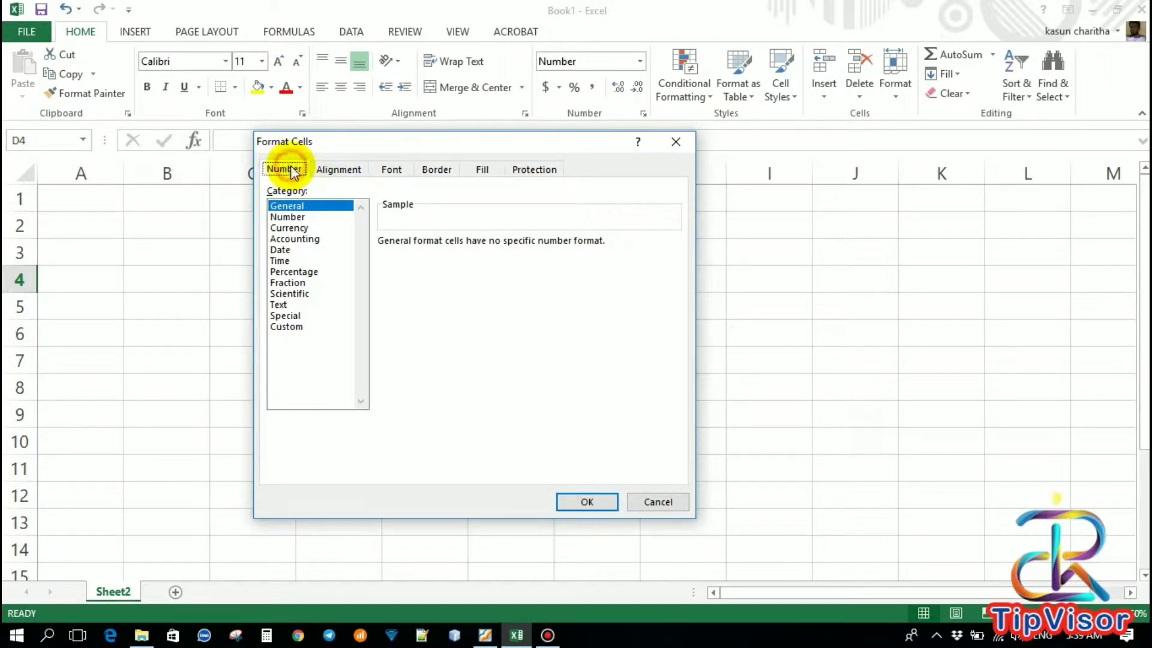
# Look through the alignment, font, border, fill and protection settings for cell D4.
pyautogui.click(334, 171)
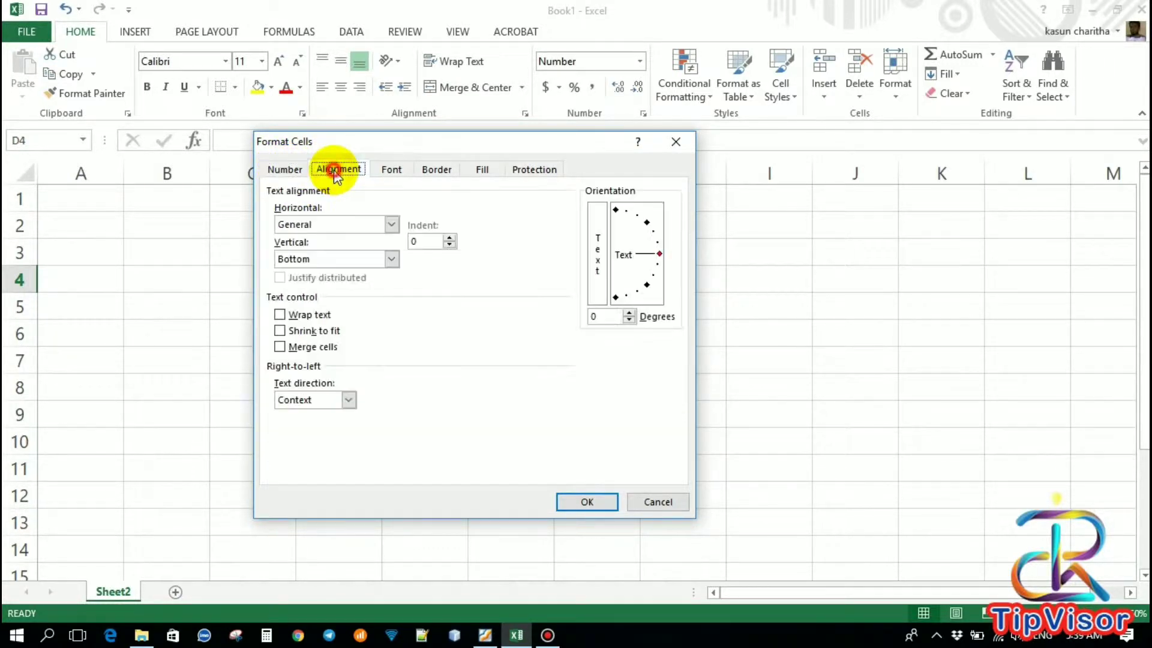
pyautogui.click(388, 171)
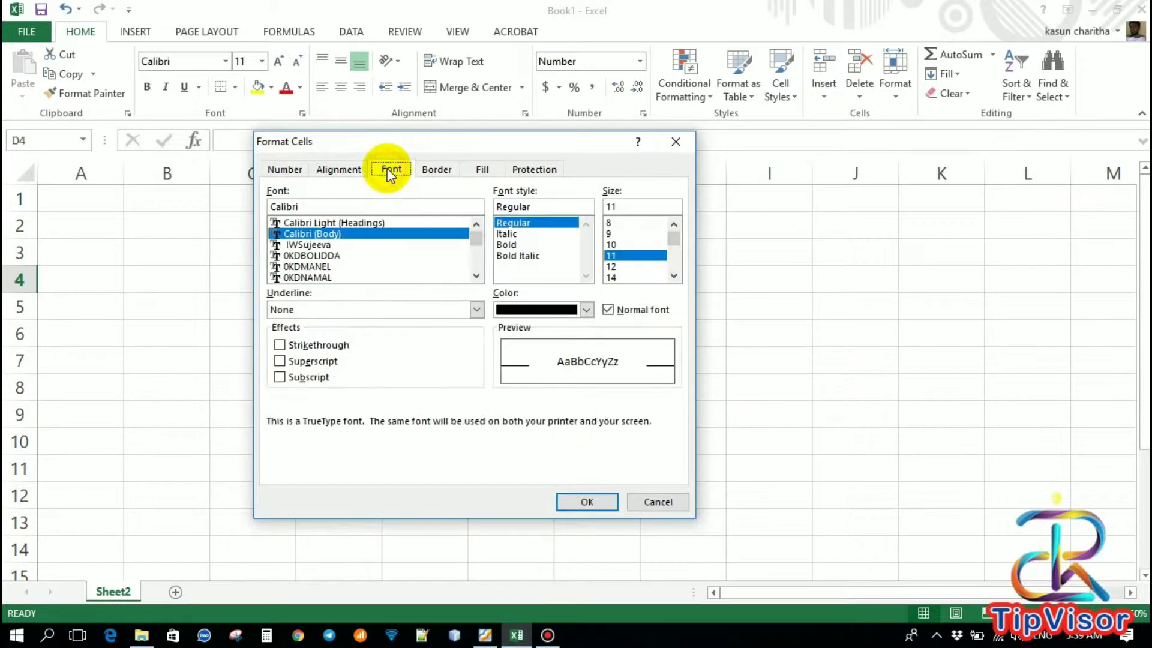
pyautogui.click(436, 171)
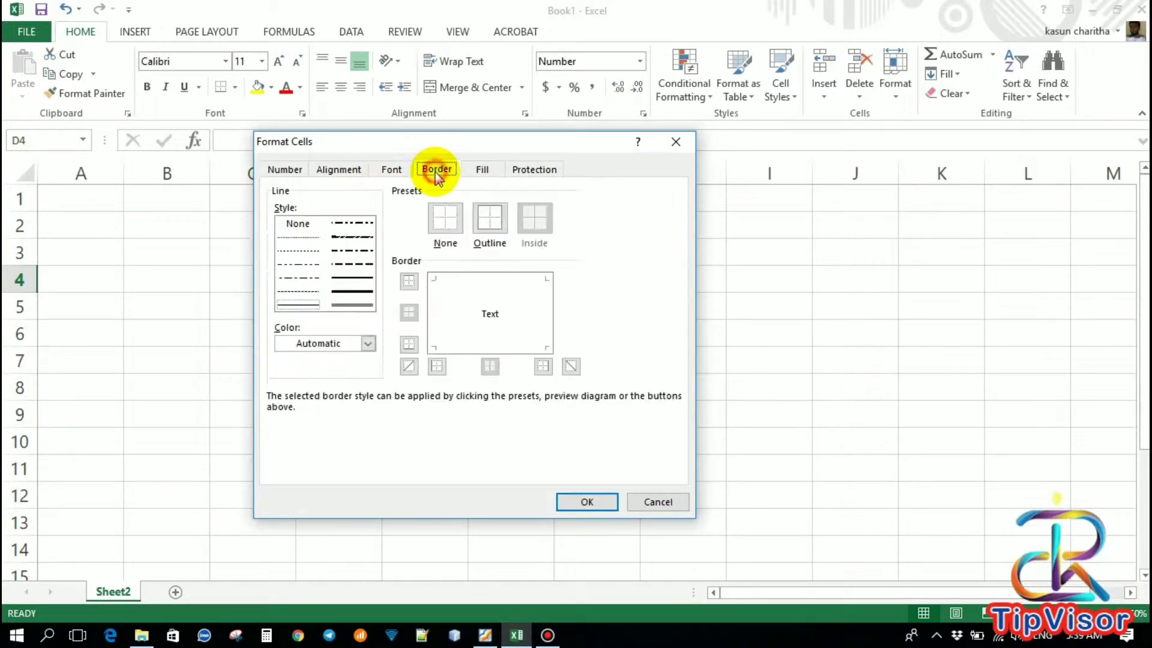
pyautogui.click(483, 172)
pyautogui.click(524, 171)
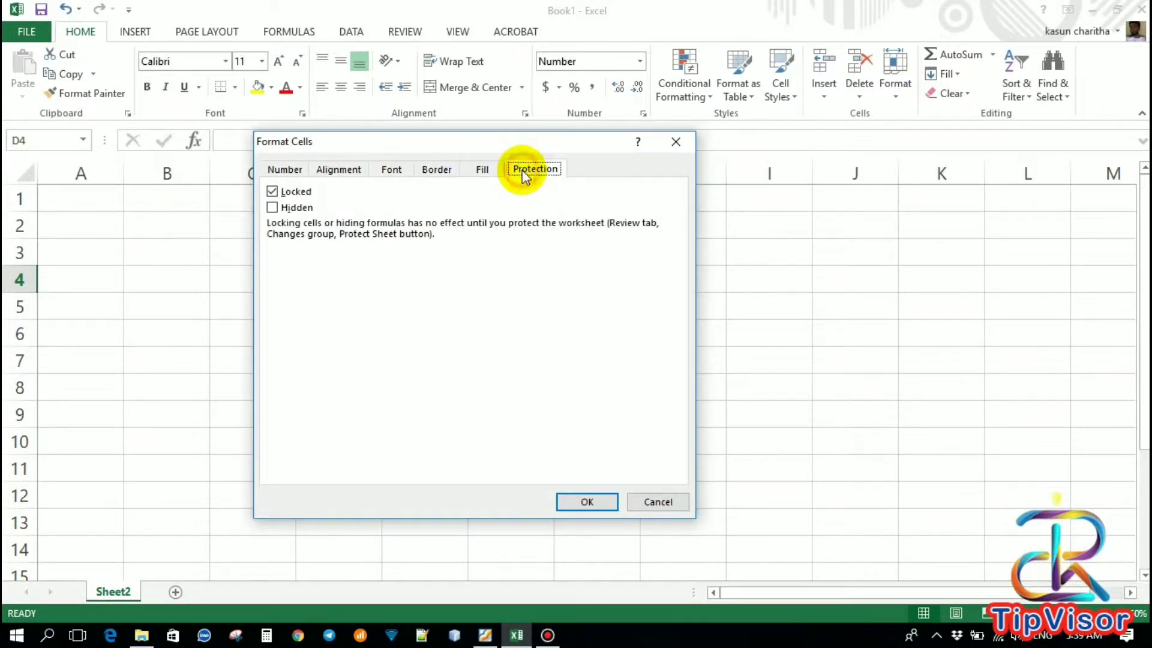
# View the Accounting and General number categories and close the Format Cells settings without applying anything.
pyautogui.click(285, 170)
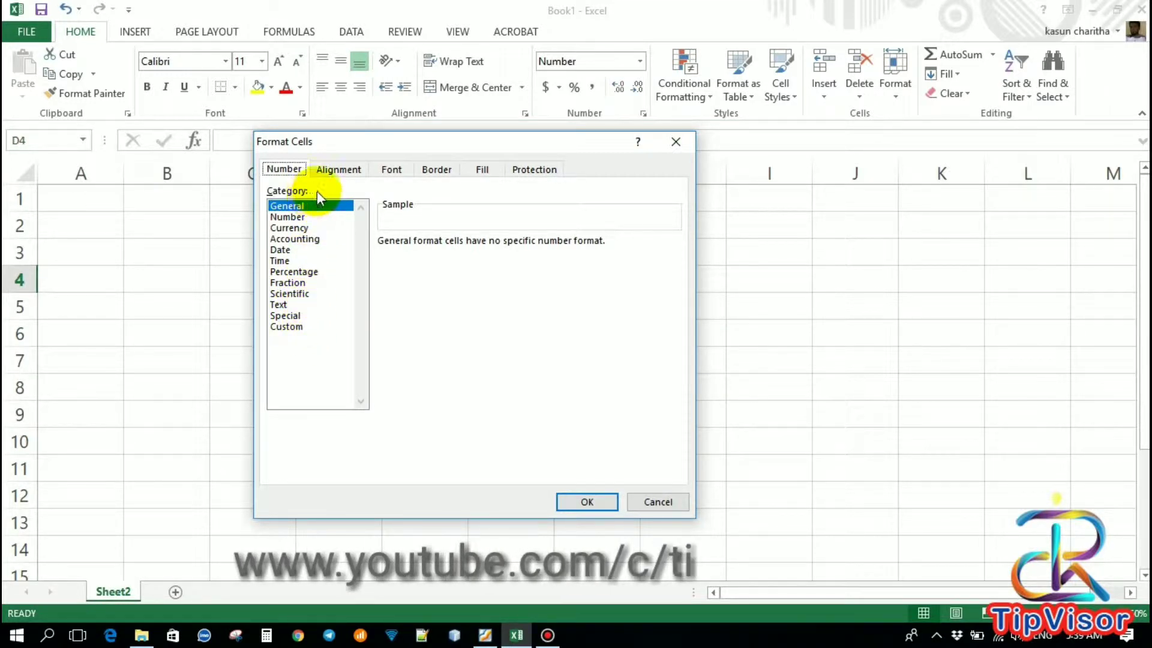
pyautogui.click(337, 237)
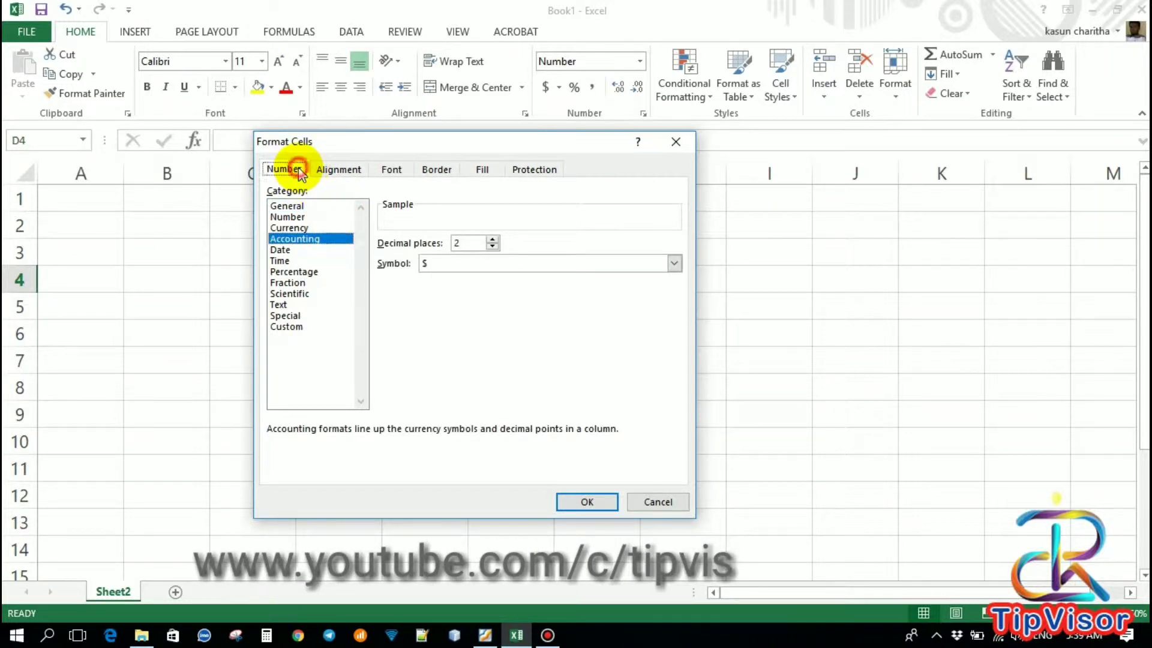
pyautogui.click(304, 207)
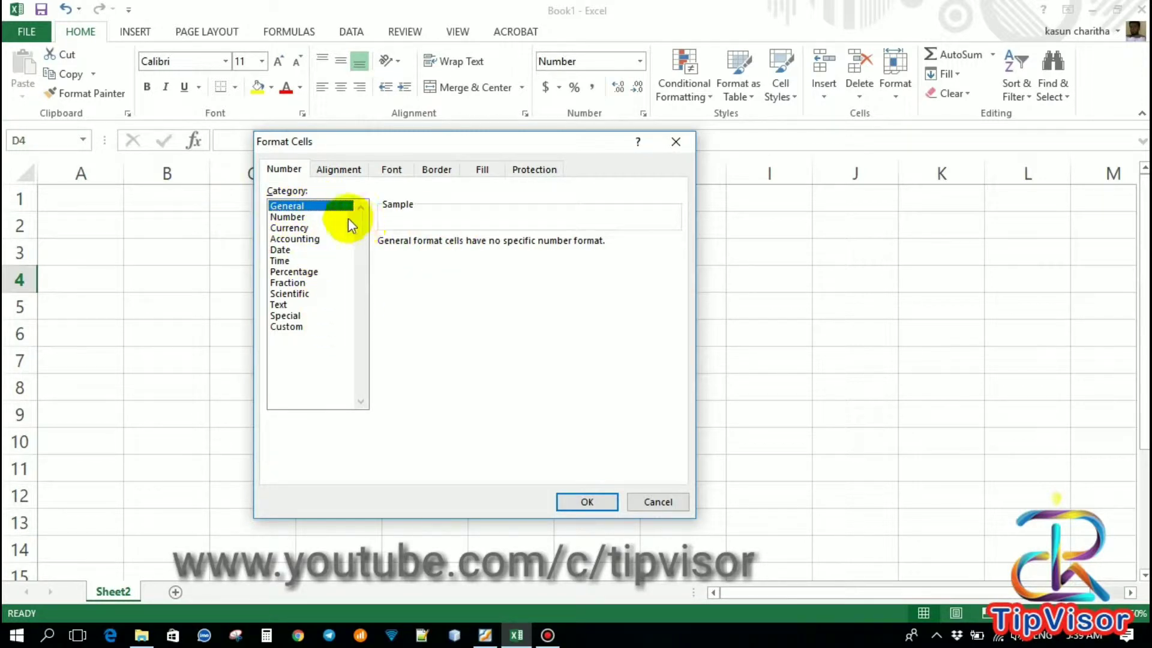
pyautogui.click(674, 155)
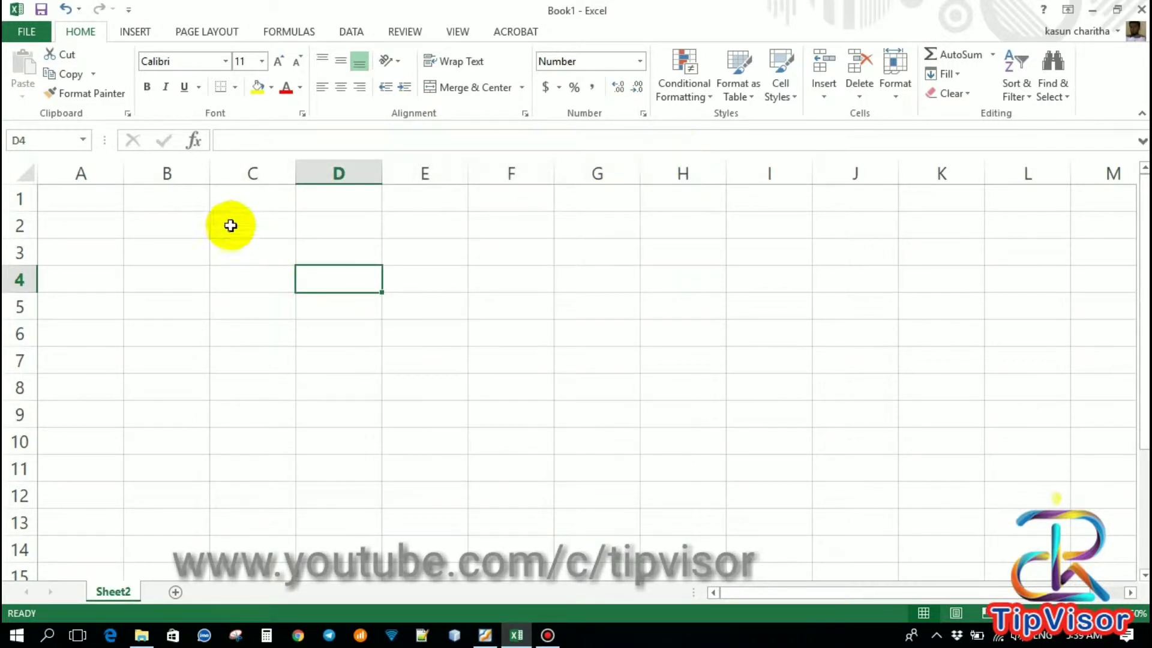
pyautogui.click(203, 204)
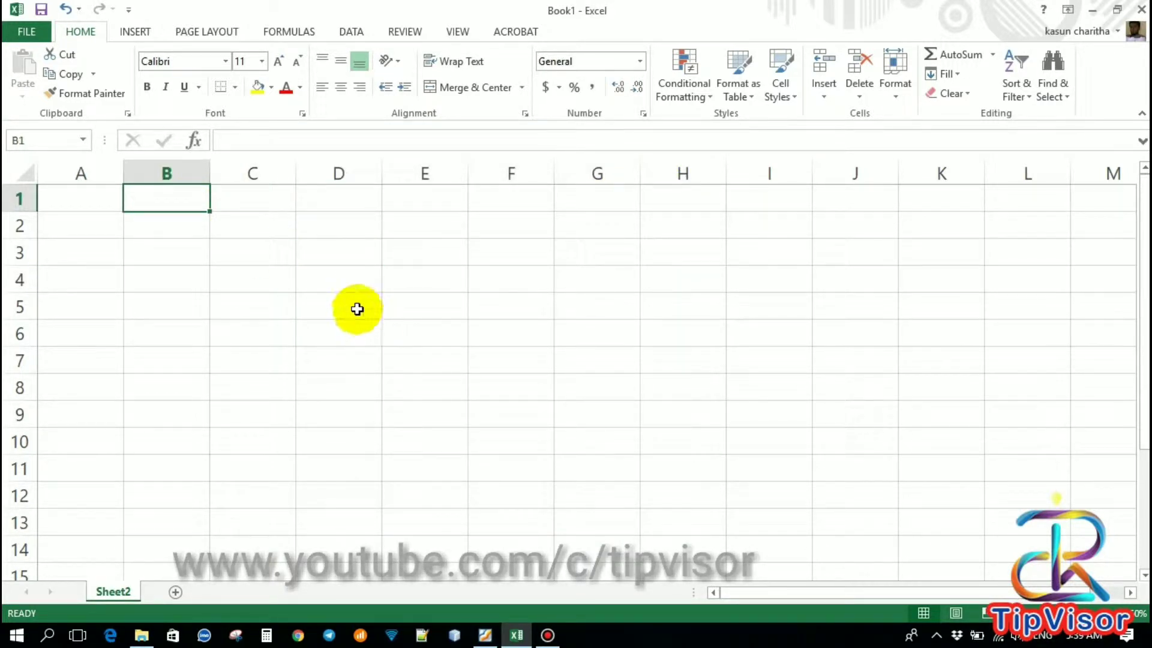
pyautogui.click(117, 251)
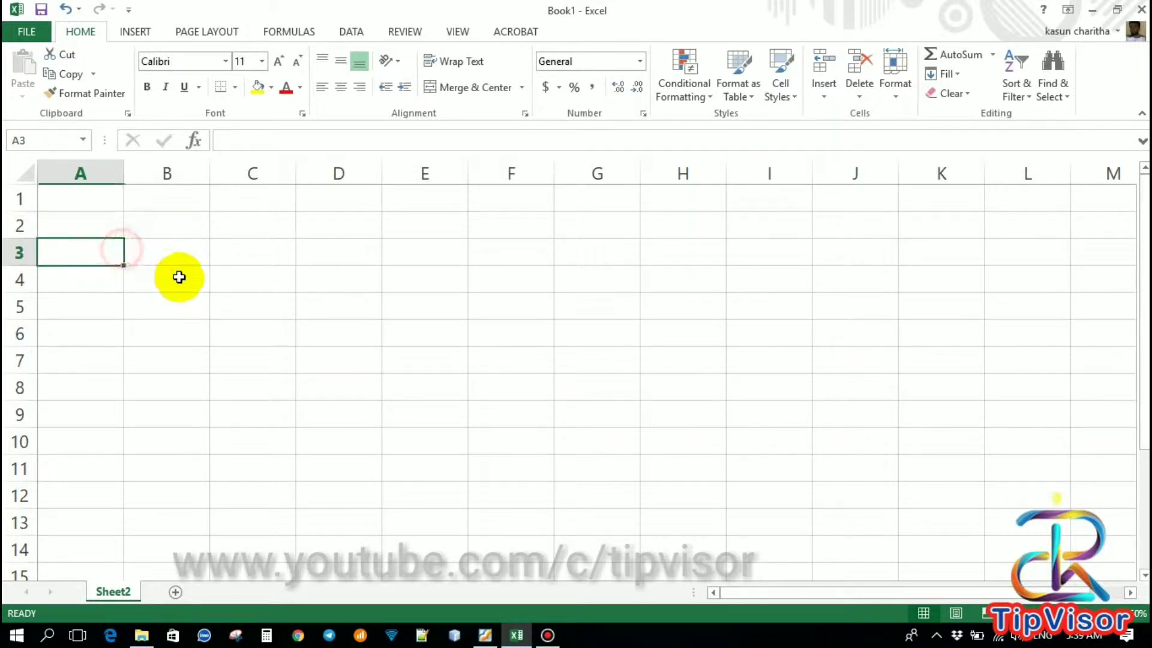
pyautogui.click(172, 251)
pyautogui.click(261, 251)
pyautogui.click(323, 255)
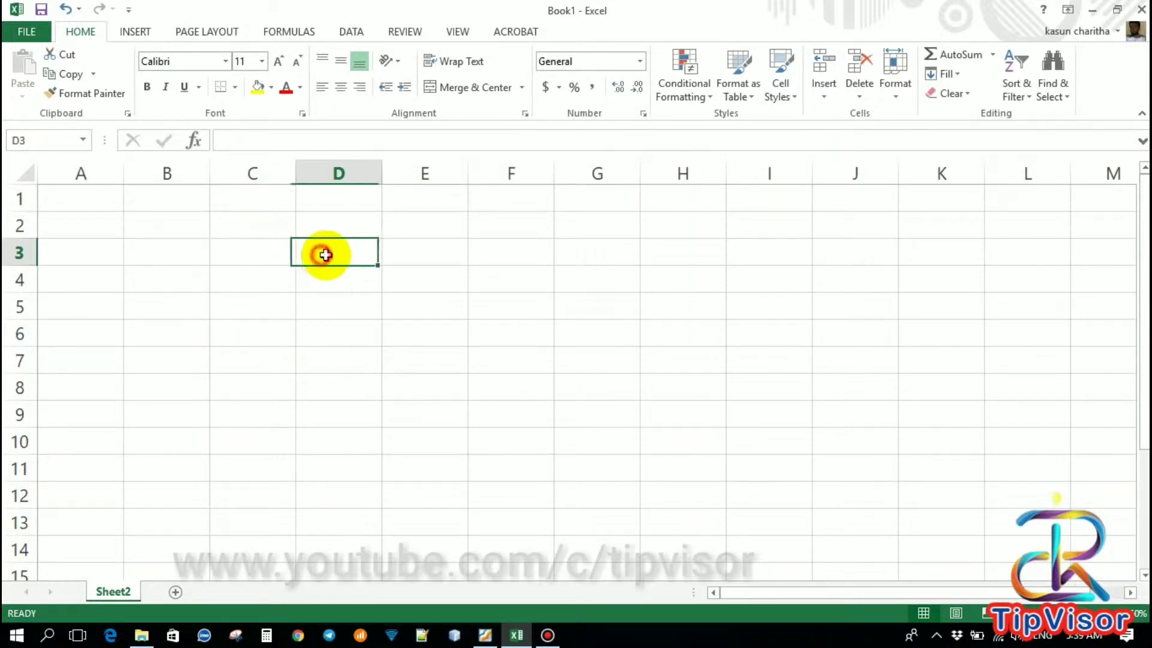
pyautogui.click(409, 270)
pyautogui.click(269, 306)
pyautogui.click(252, 280)
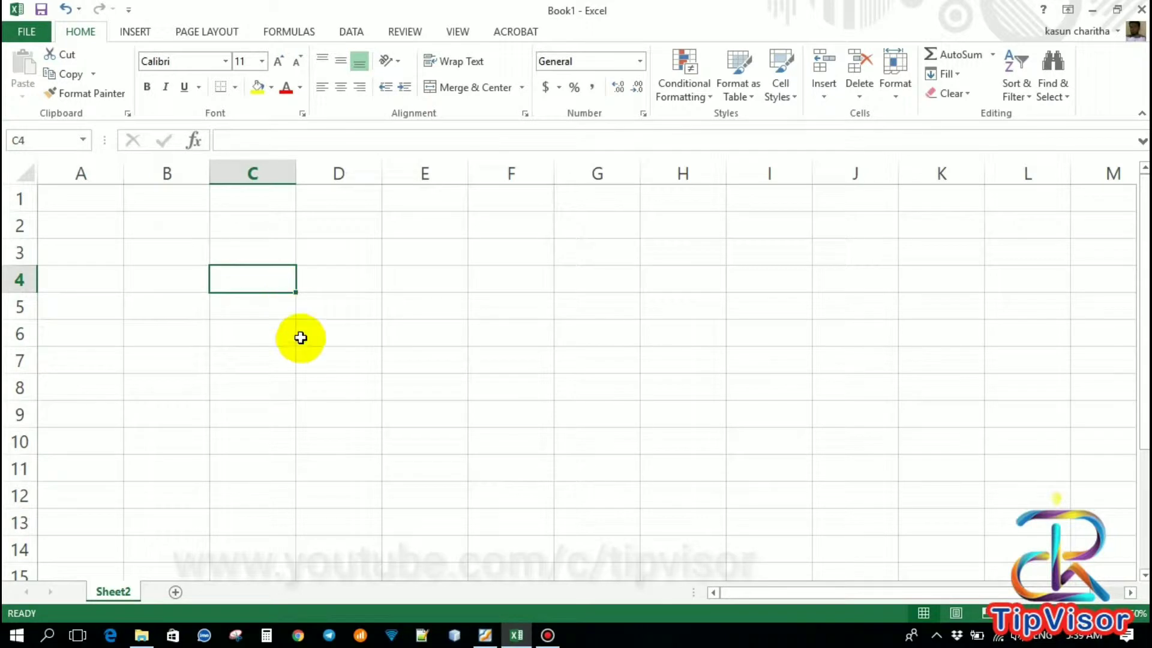
pyautogui.click(138, 229)
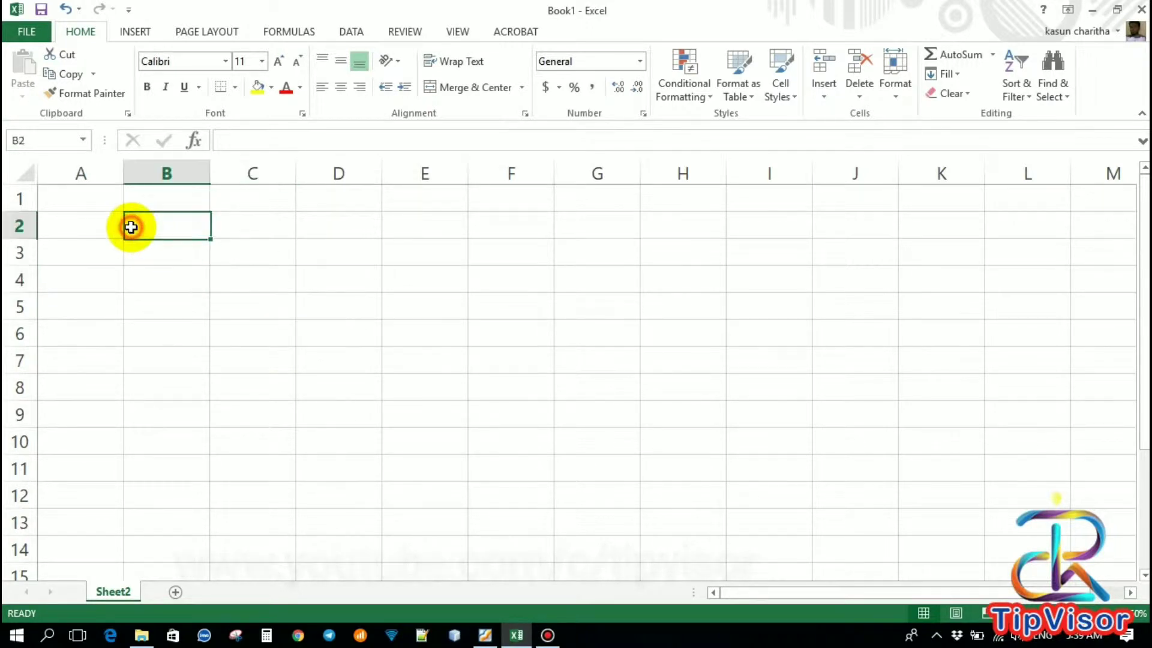
# Enter the whole number 45 in cell A2.
pyautogui.click(100, 228)
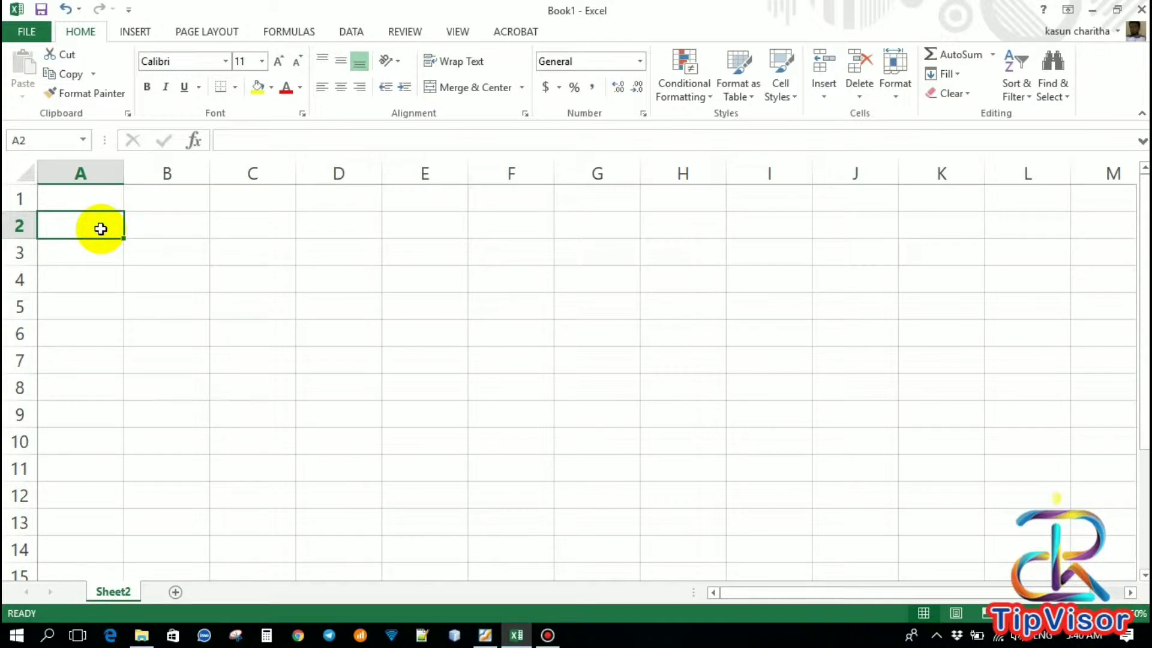
pyautogui.write('45')
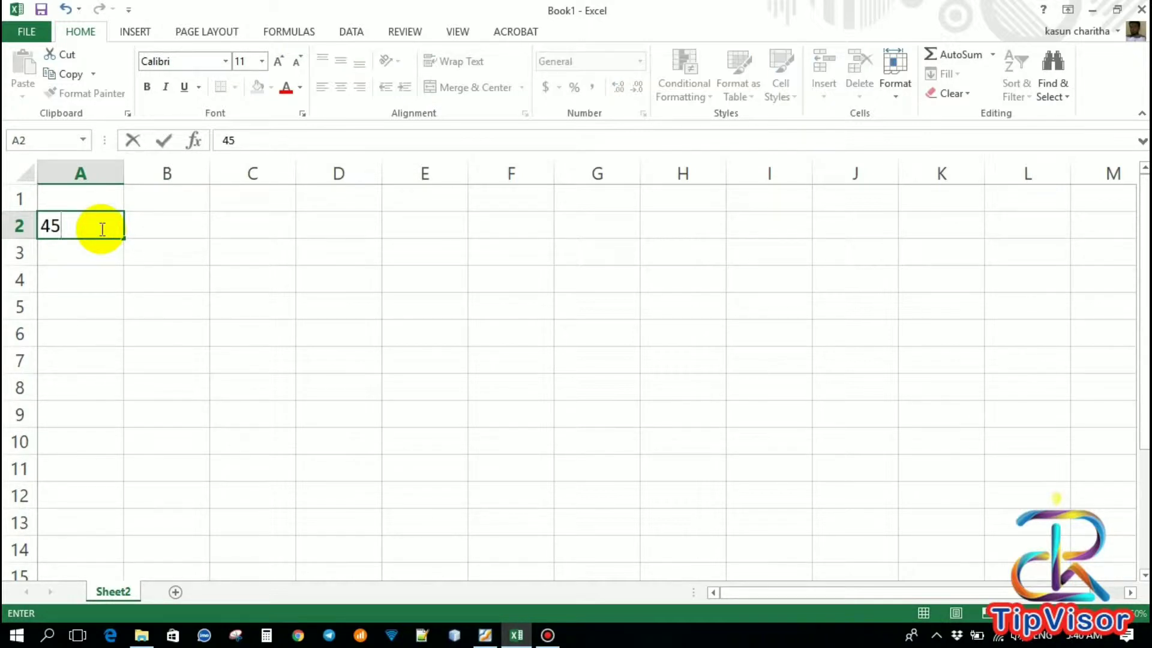
pyautogui.press('Return')
pyautogui.click(101, 228)
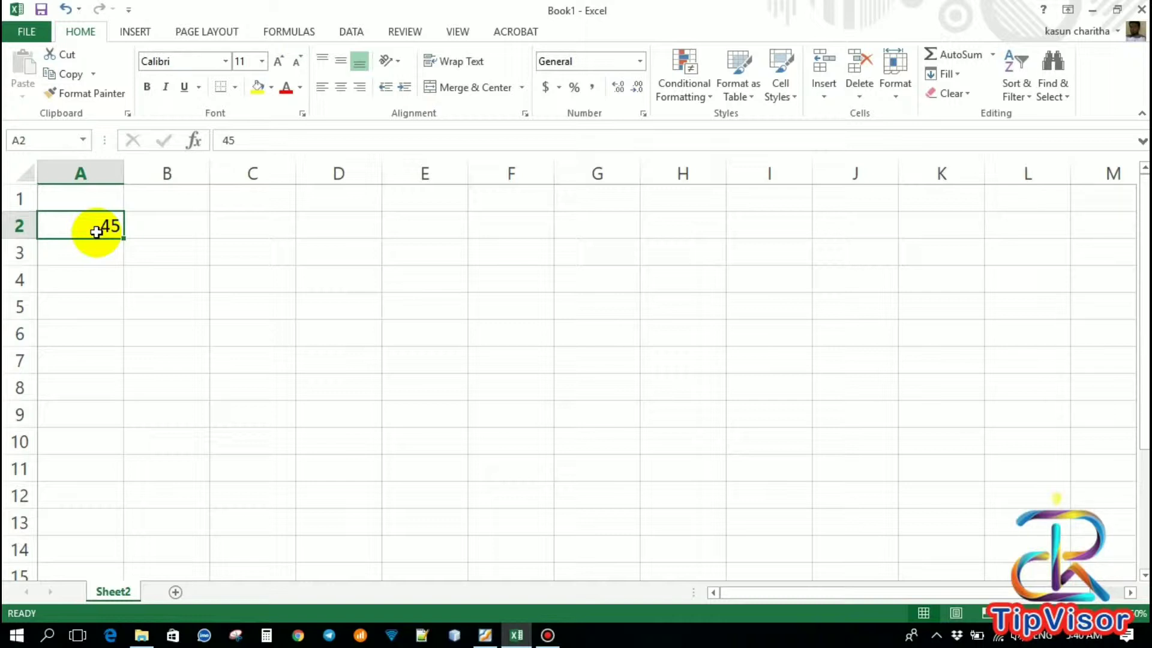
# Enter the decimal number 0.56 in cell A3.
pyautogui.press('Return')
pyautogui.write('0')
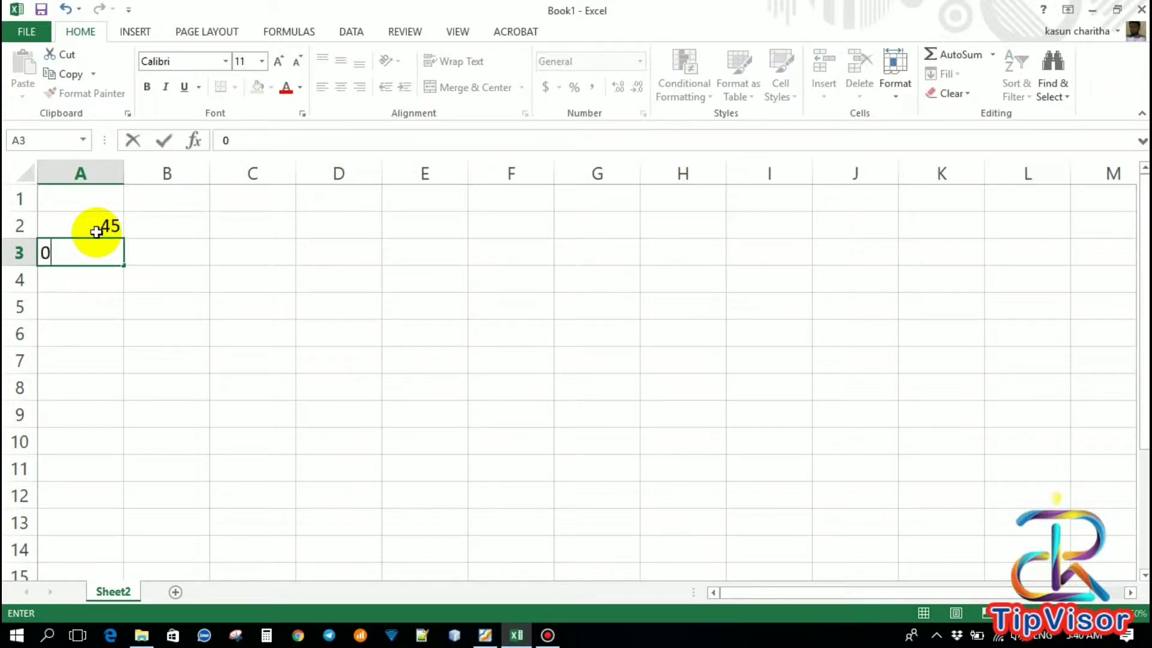
pyautogui.press('BackSpace')
pyautogui.write('.56')
pyautogui.press('Return')
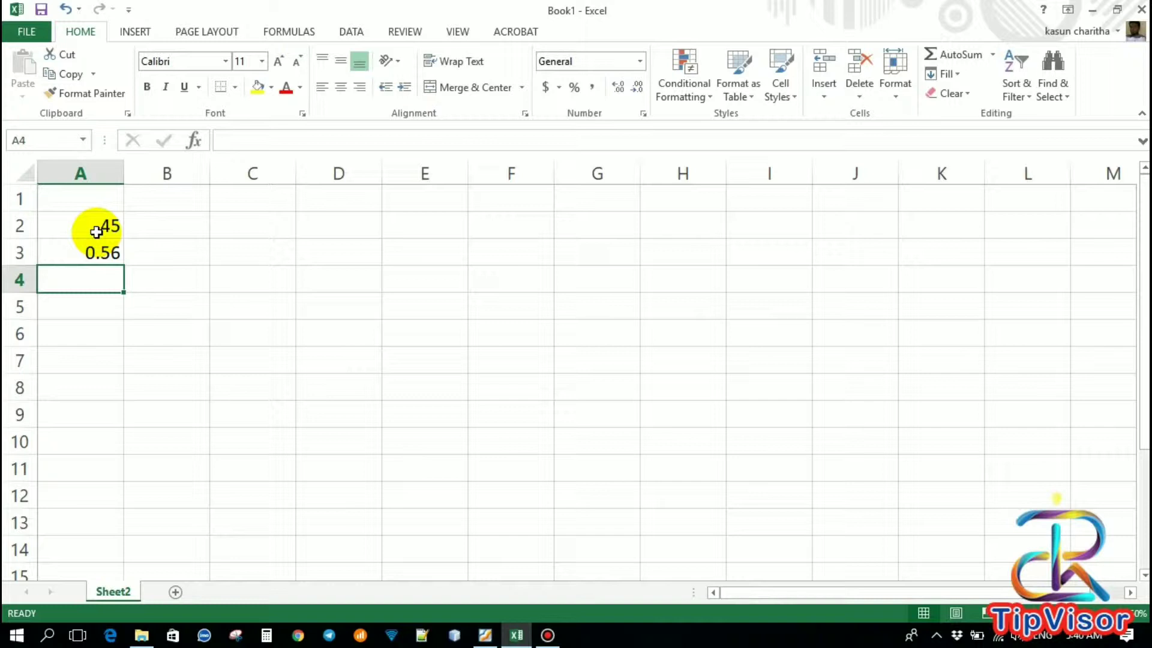
# Enter the decimal number 0.870, with its trailing zero, in cell A4.
pyautogui.write('0.')
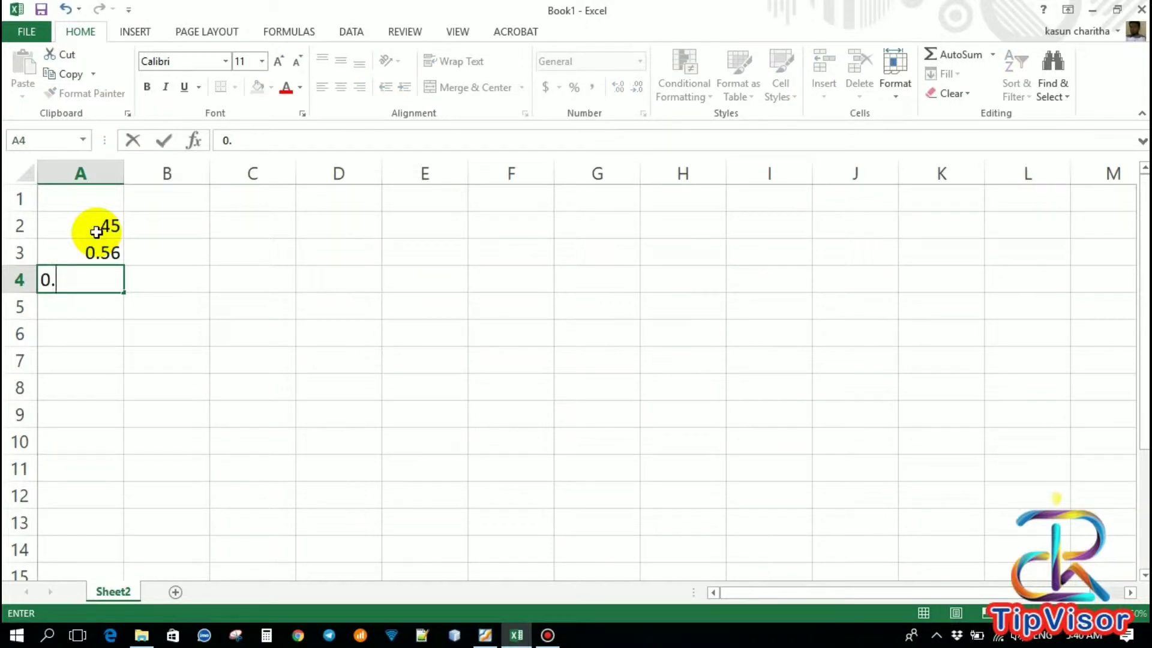
pyautogui.write('870')
pyautogui.press('Return')
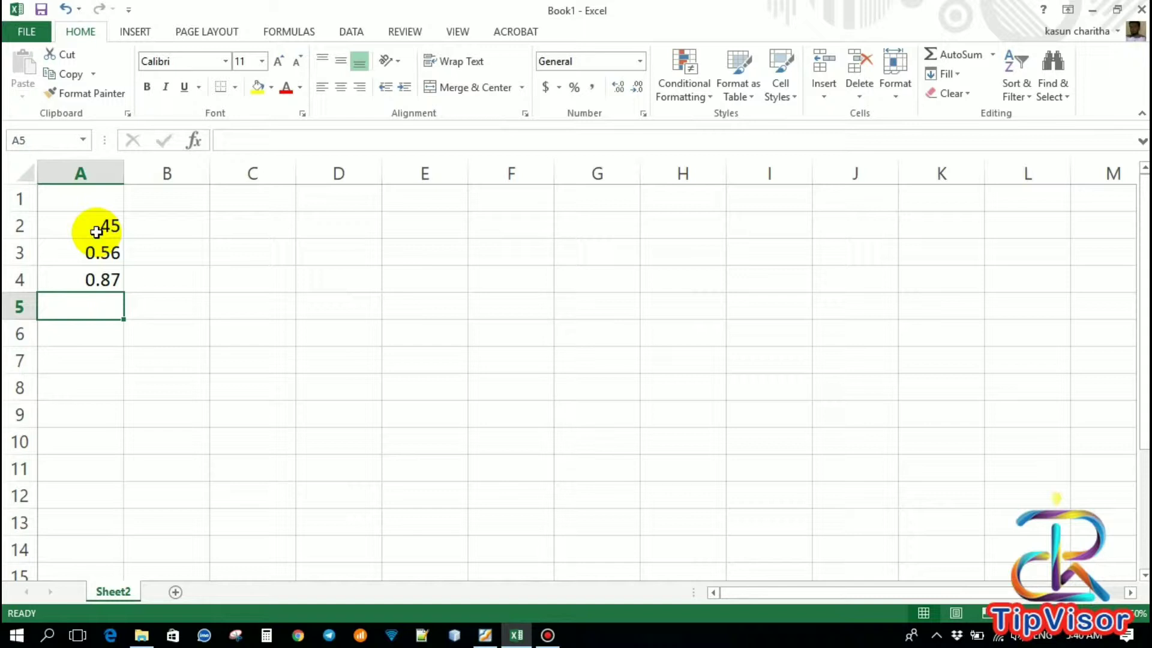
# Enter a very large number, 12 followed by 17 zeros, in cell A5.
pyautogui.write('12000')
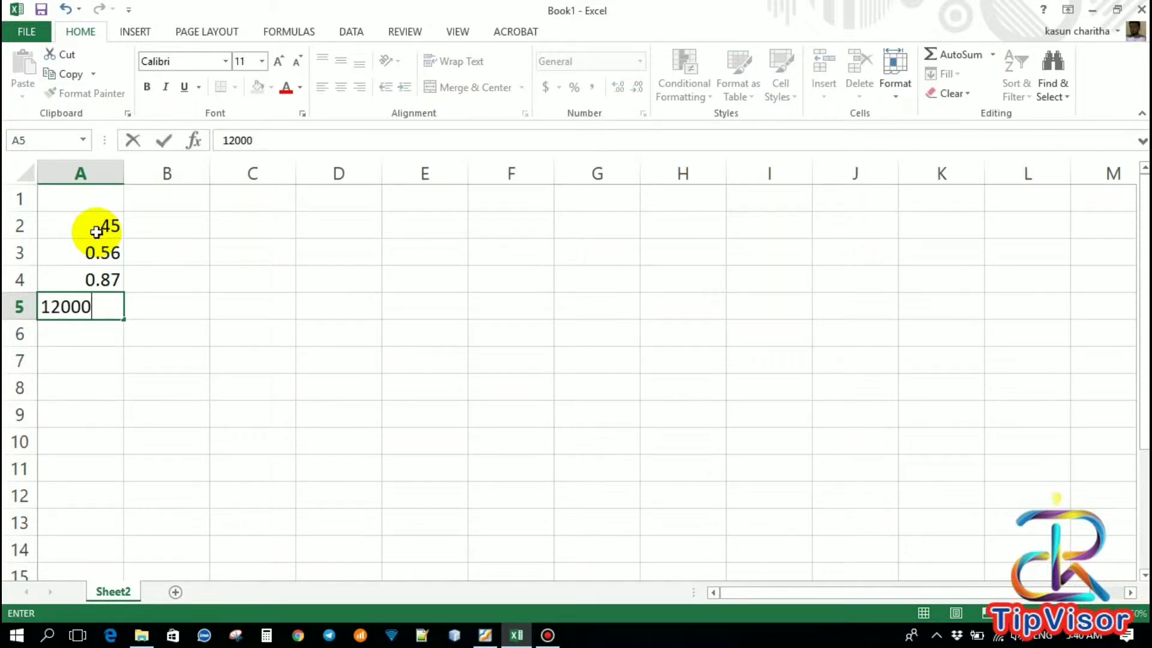
pyautogui.write('0000000000')
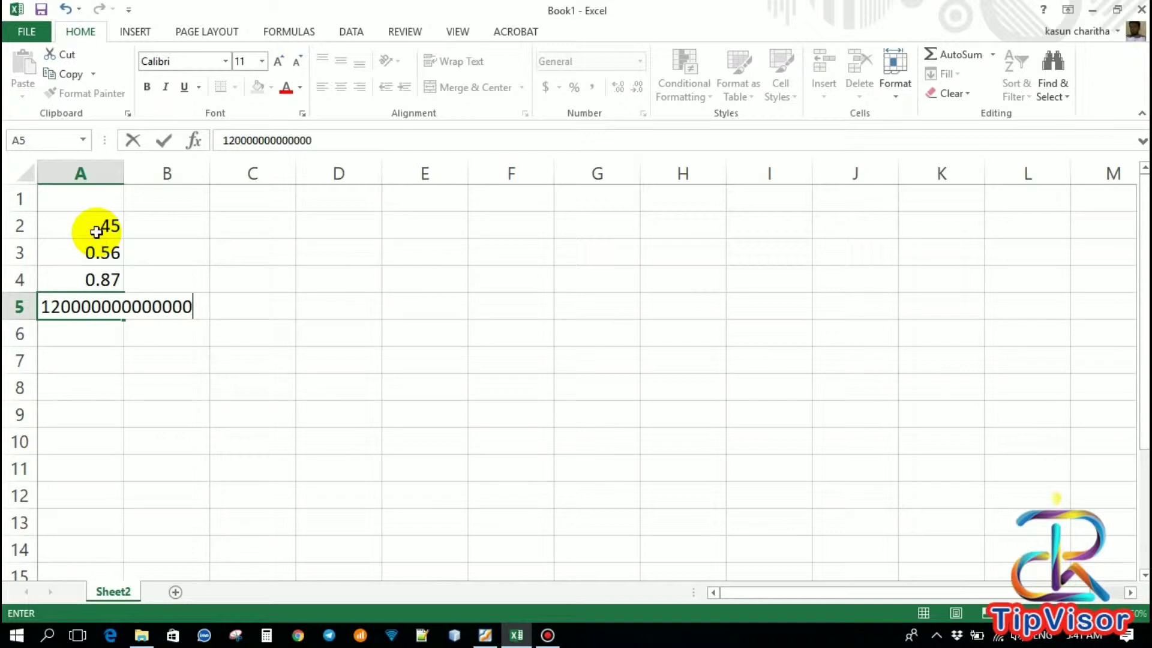
pyautogui.write('0000')
pyautogui.hotkey('ctrl', 'Return')
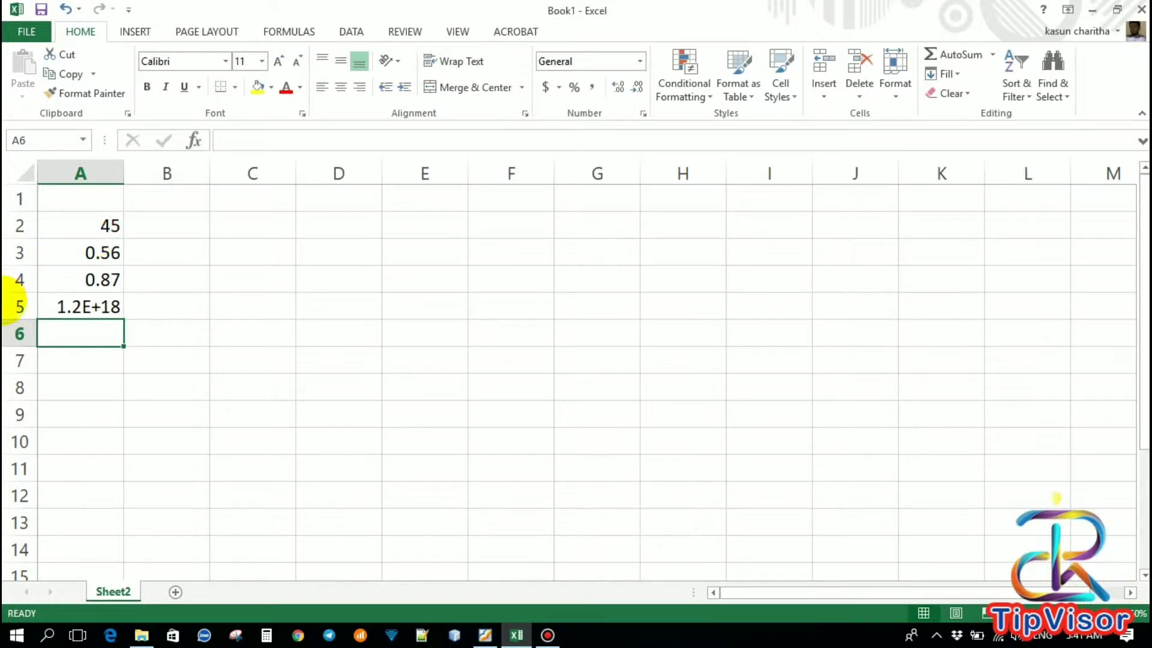
# Clear the contents of cells A1:C6 to remove the sample numbers.
pyautogui.click(67, 303)
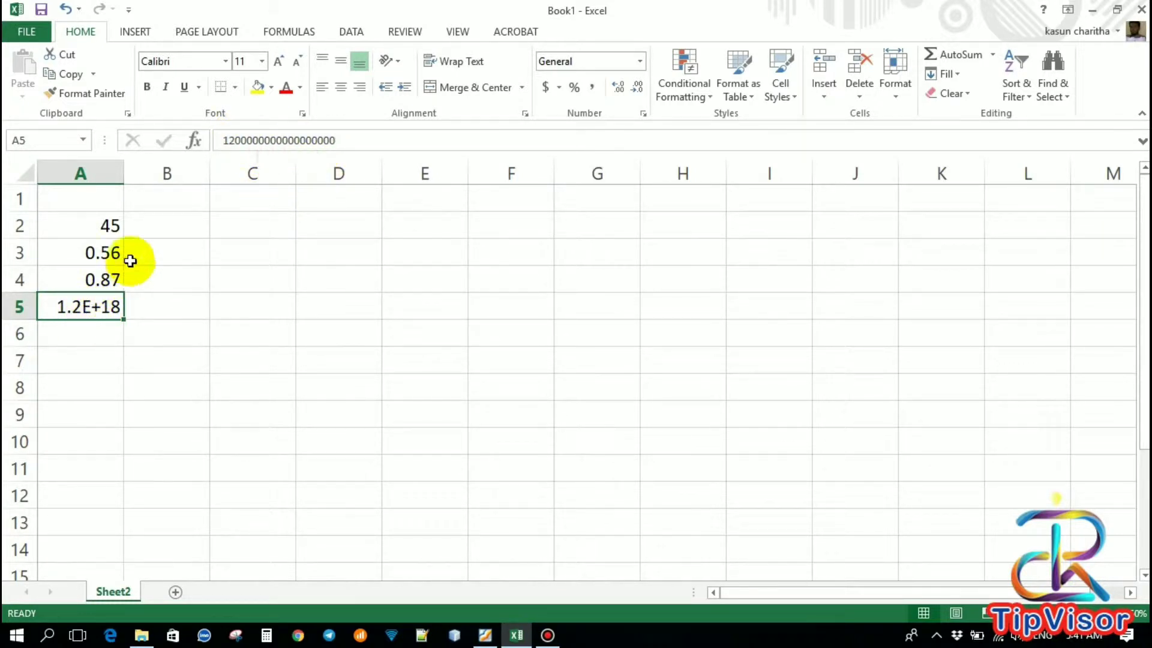
pyautogui.click(77, 196)
pyautogui.moveTo(77, 196); pyautogui.dragTo(285, 342)
pyautogui.press('Delete')
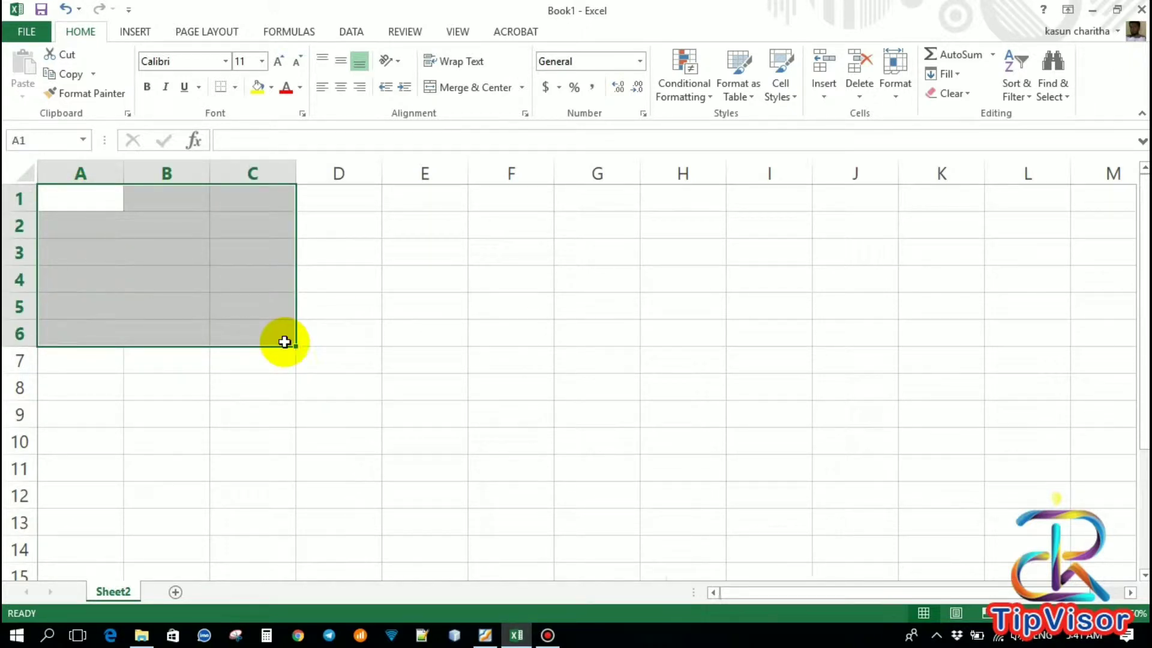
pyautogui.click(262, 313)
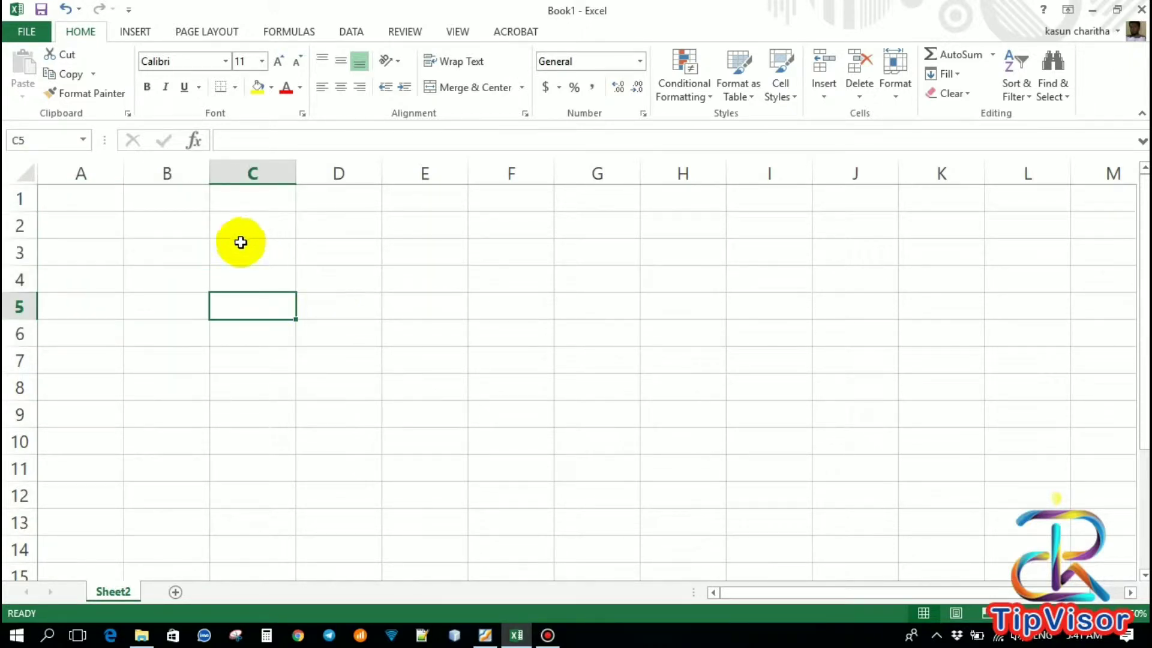
# Choose the Number format category with 3 decimal places for the whole of column C.
pyautogui.click(243, 201)
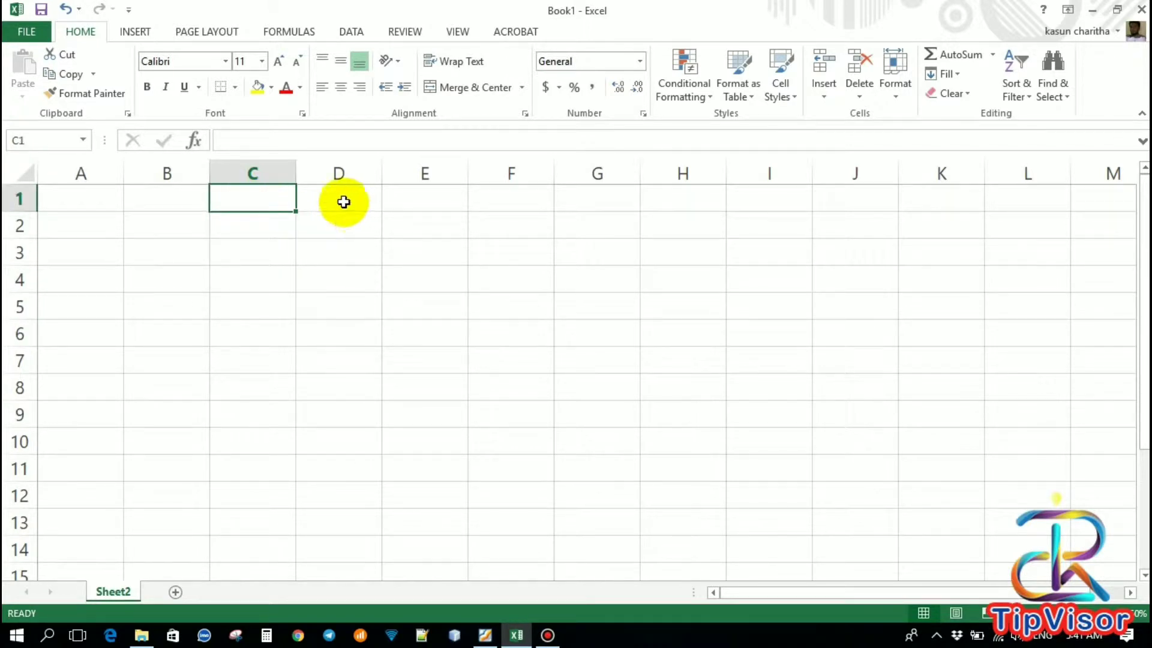
pyautogui.click(270, 174)
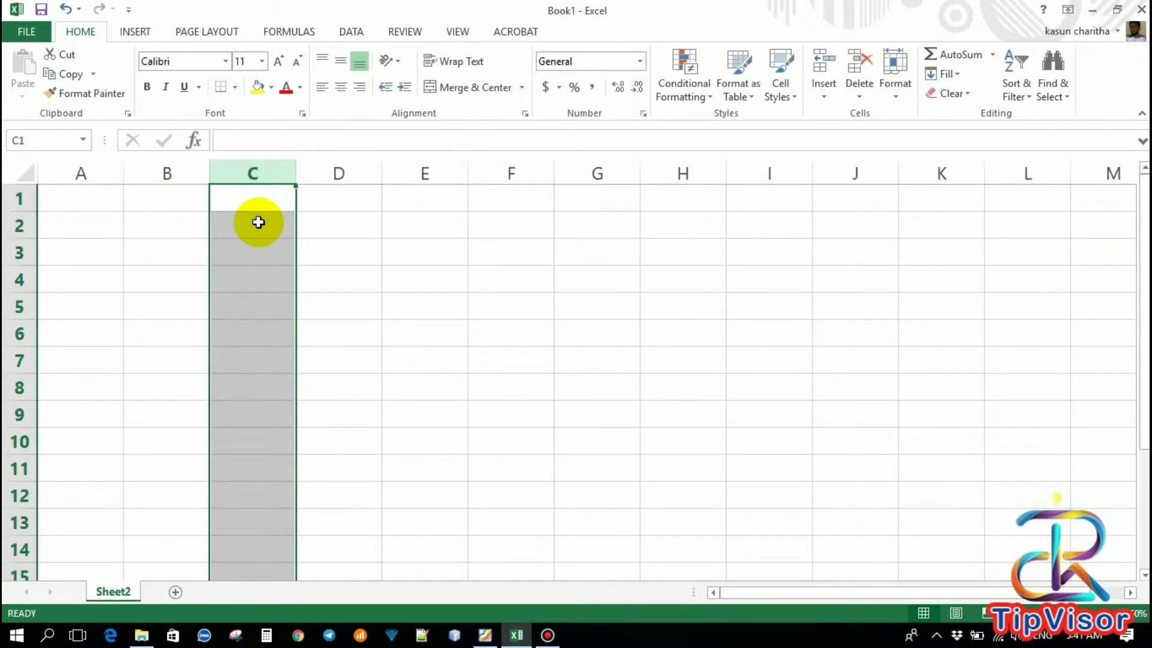
pyautogui.rightClick(258, 221)
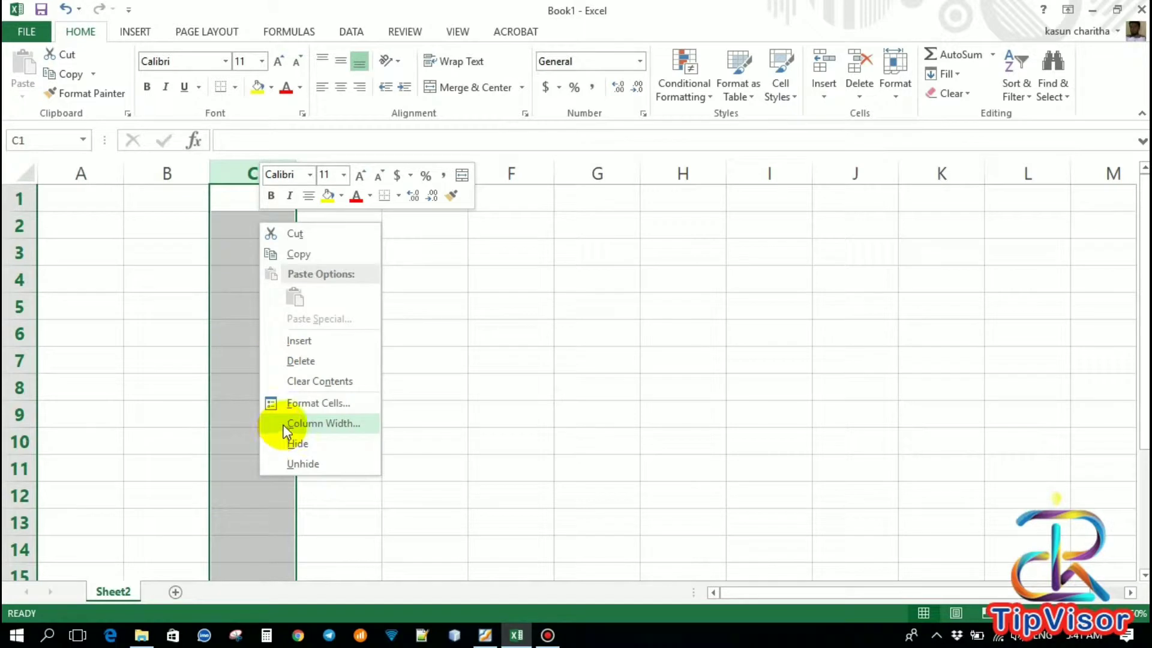
pyautogui.click(296, 403)
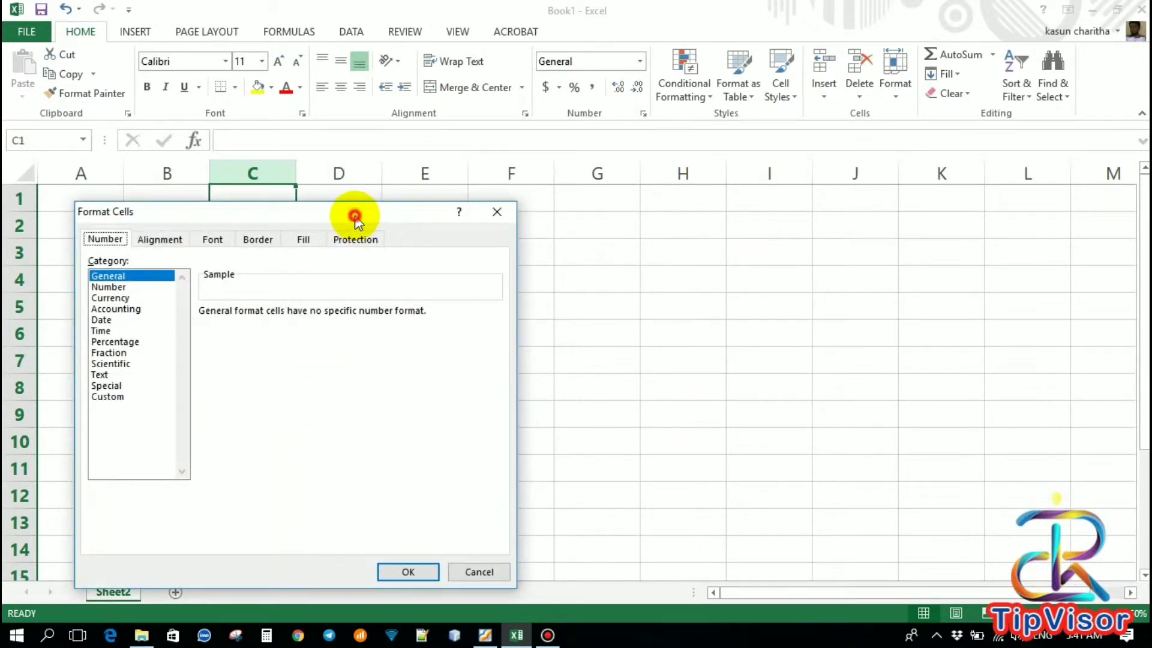
pyautogui.moveTo(355, 216); pyautogui.dragTo(667, 198)
pyautogui.click(474, 244)
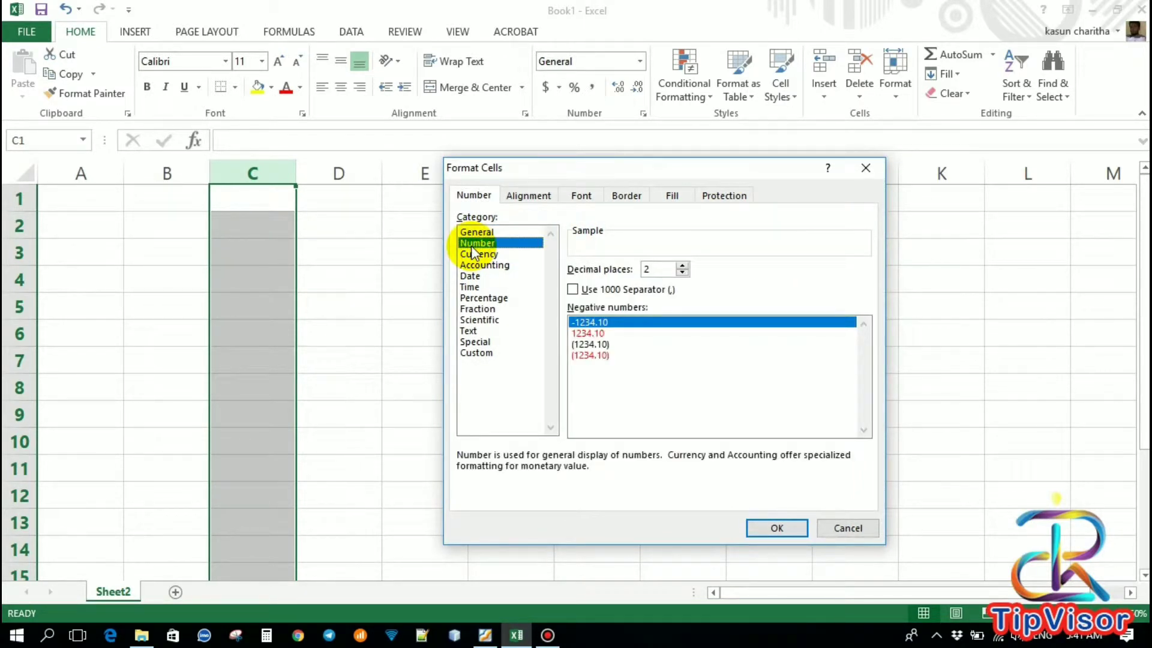
pyautogui.click(683, 266)
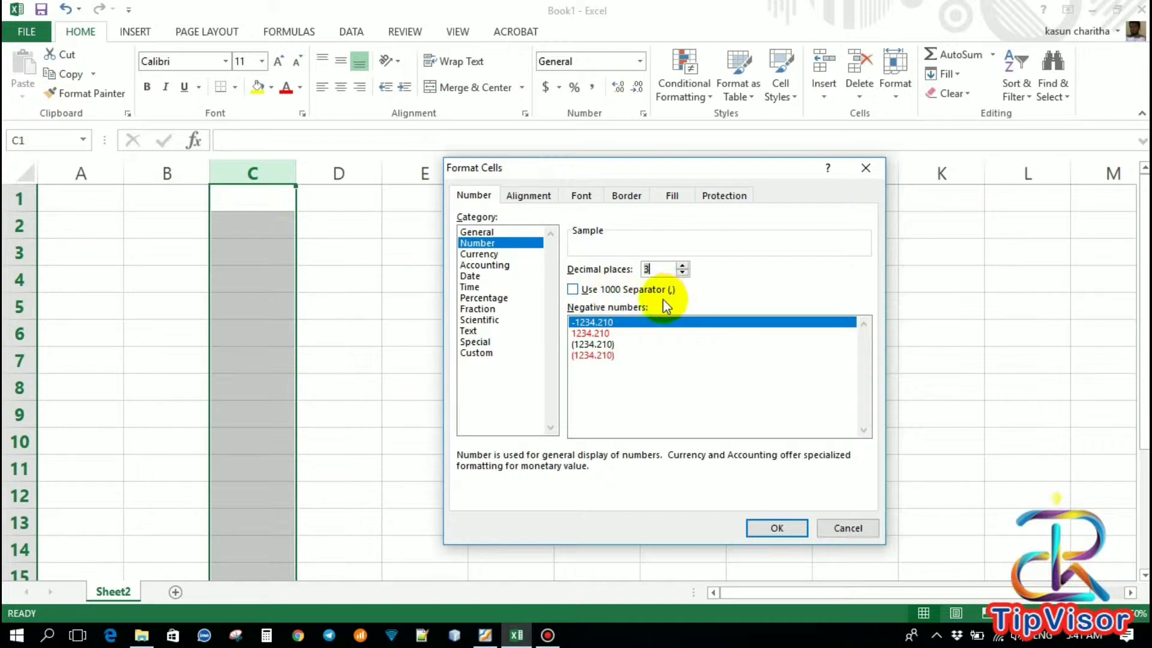
# Try the other negative number styles for column C, and apply the black minus-sign style -1234.210.
pyautogui.click(605, 334)
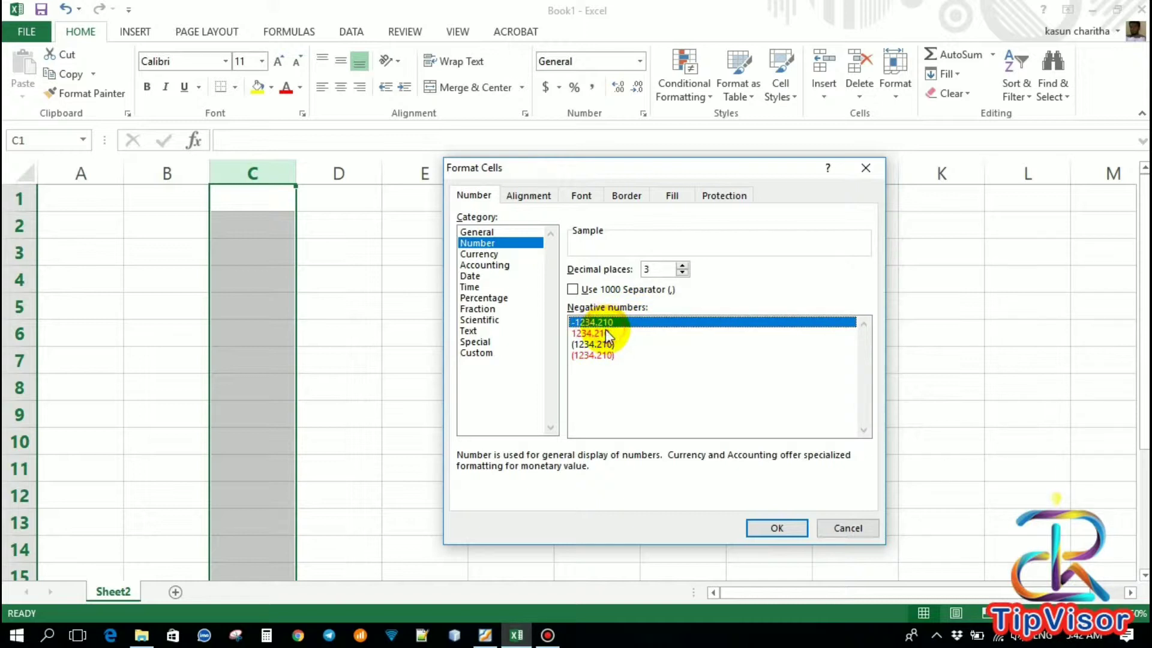
pyautogui.click(607, 344)
pyautogui.click(608, 356)
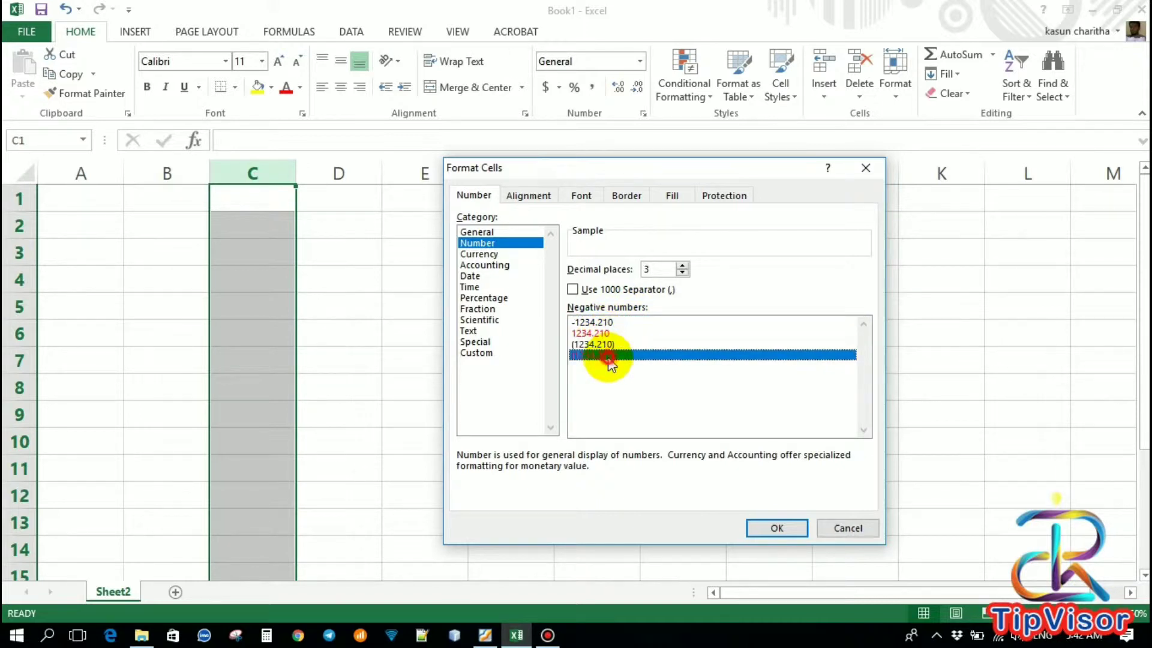
pyautogui.click(611, 323)
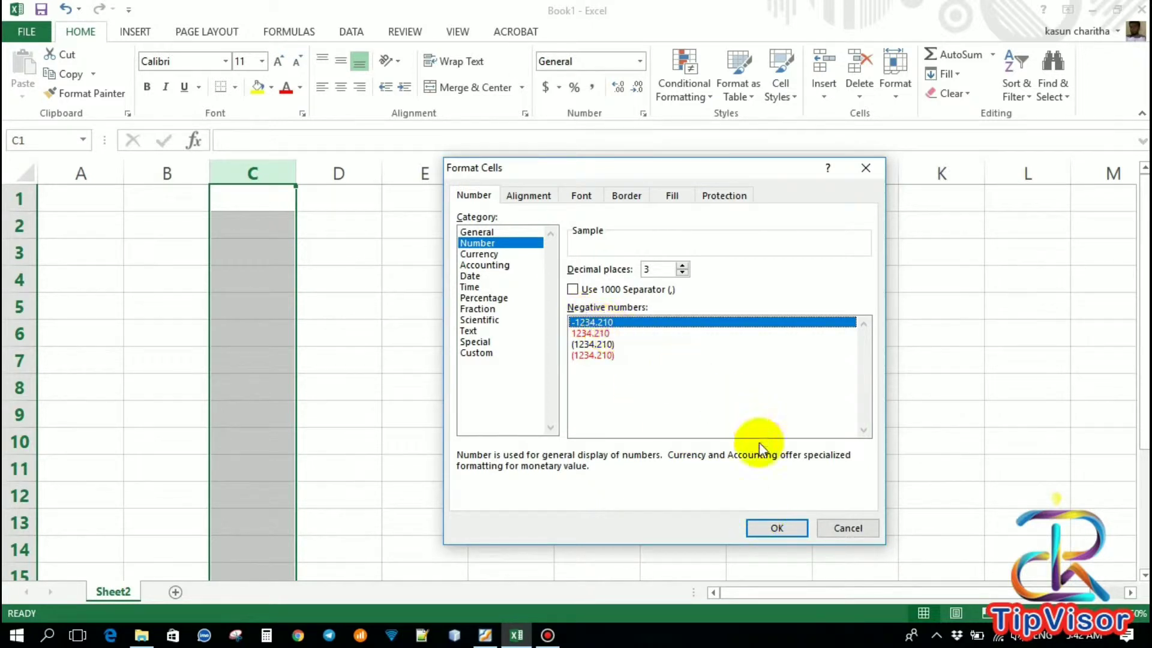
pyautogui.click(763, 534)
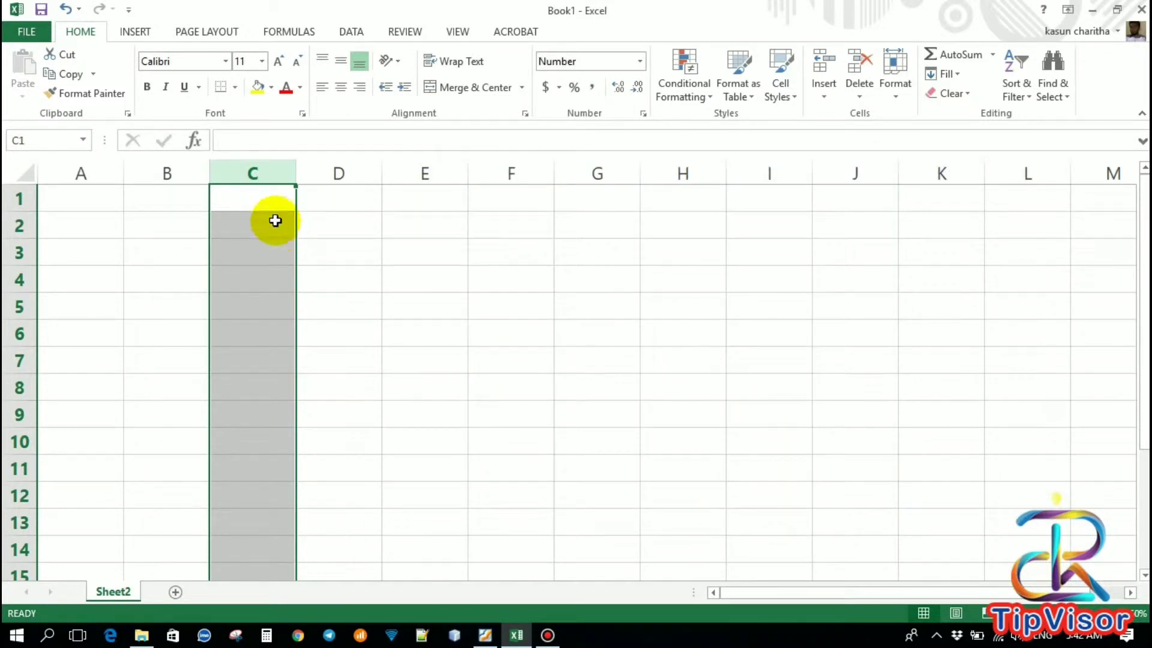
# Enter the negative number -135.678 in cell C1.
pyautogui.click(249, 208)
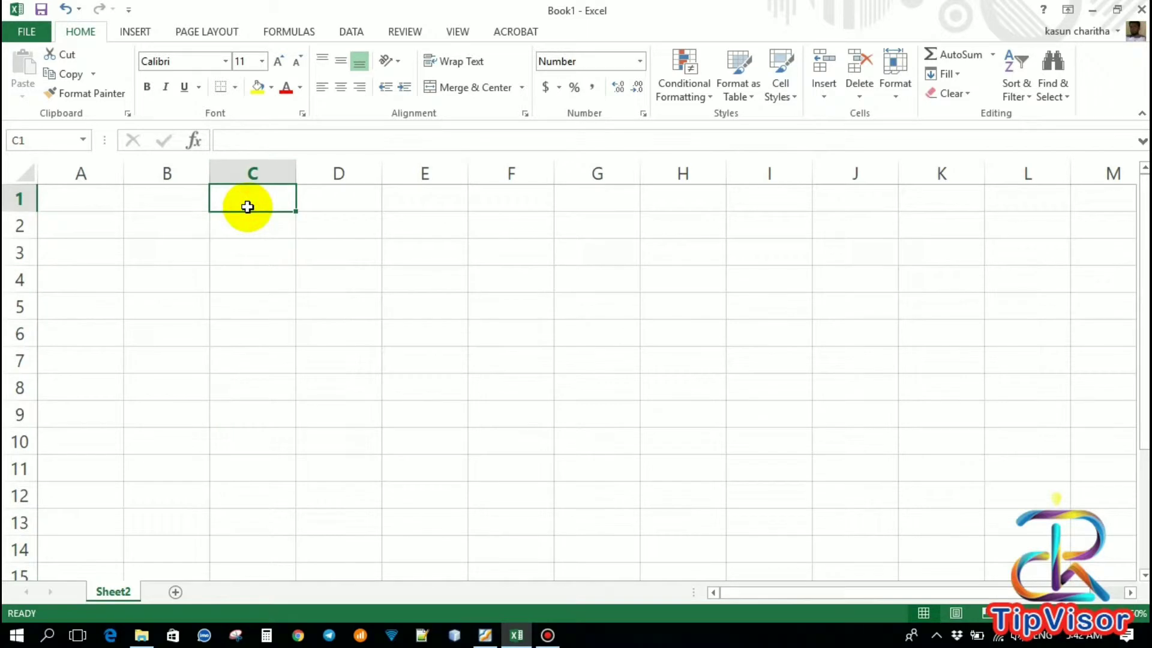
pyautogui.doubleClick(250, 211)
pyautogui.write('-13')
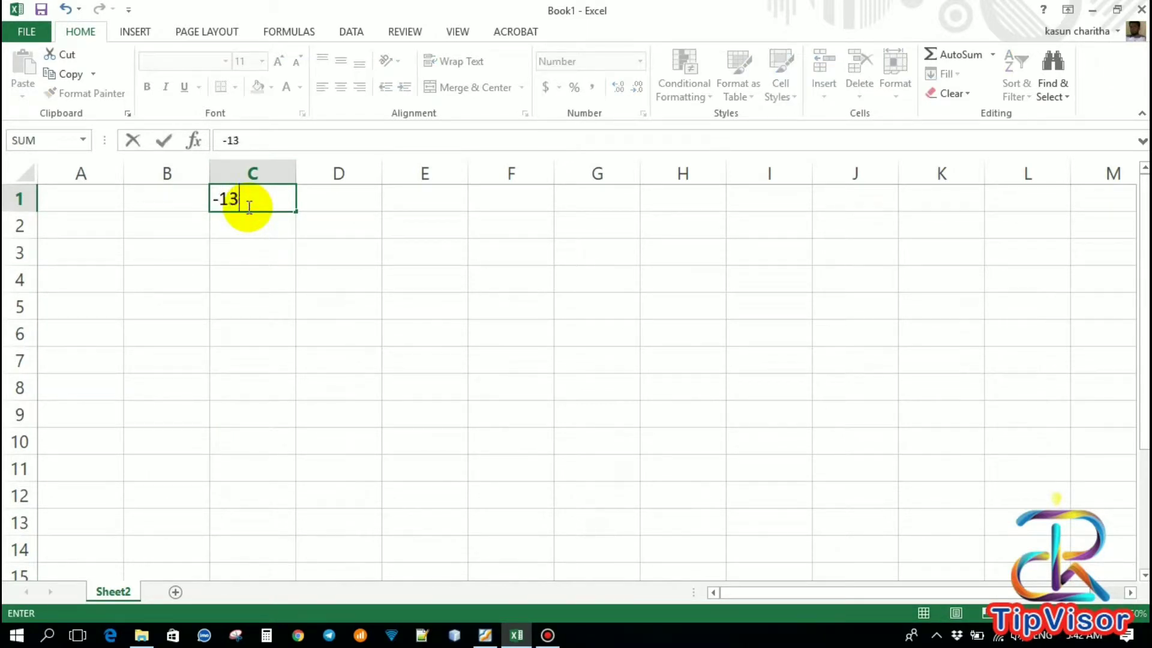
pyautogui.write('5.678')
pyautogui.press('Return')
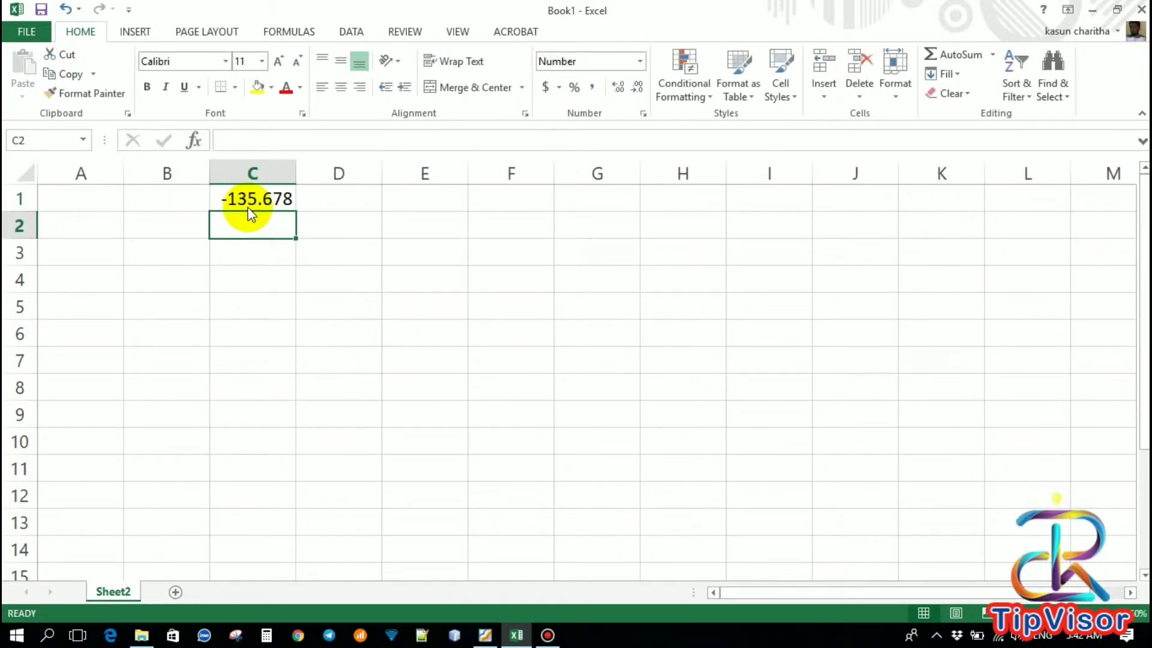
# Set column D's Number format to show negative numbers in red without a minus sign.
pyautogui.click(343, 173)
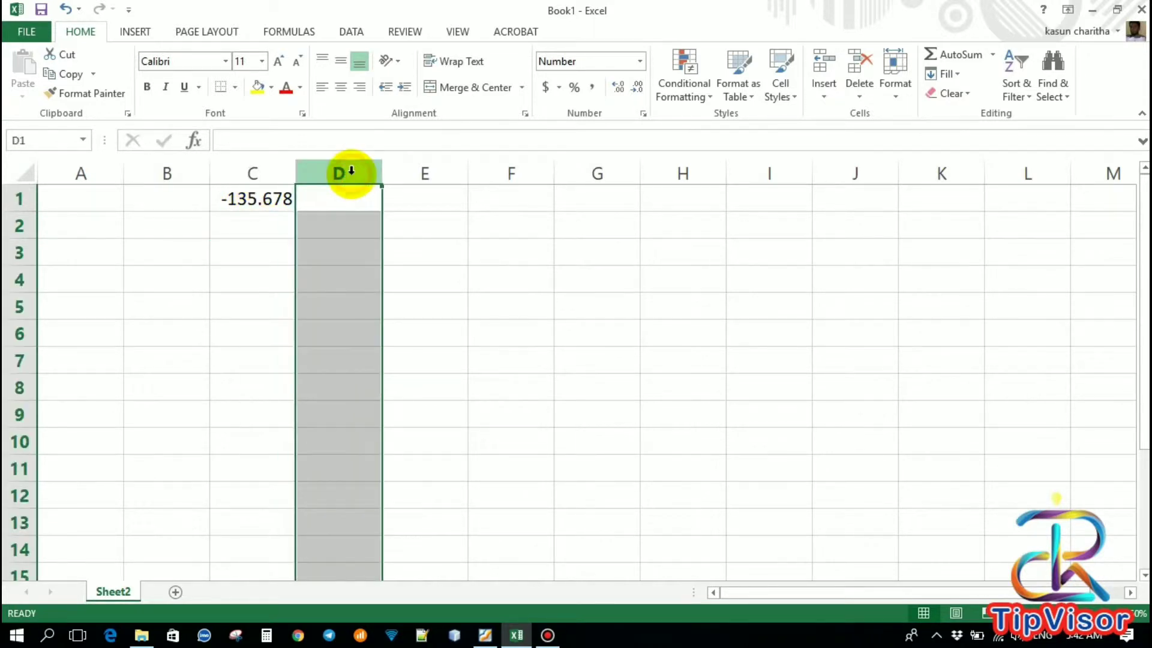
pyautogui.rightClick(351, 172)
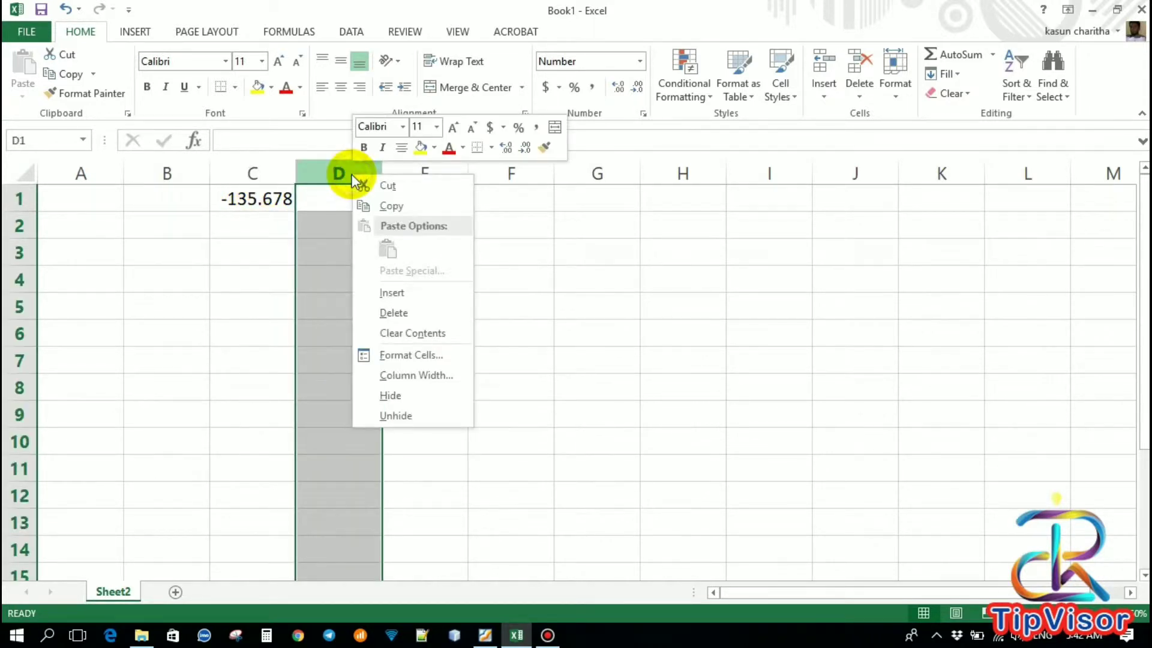
pyautogui.click(402, 357)
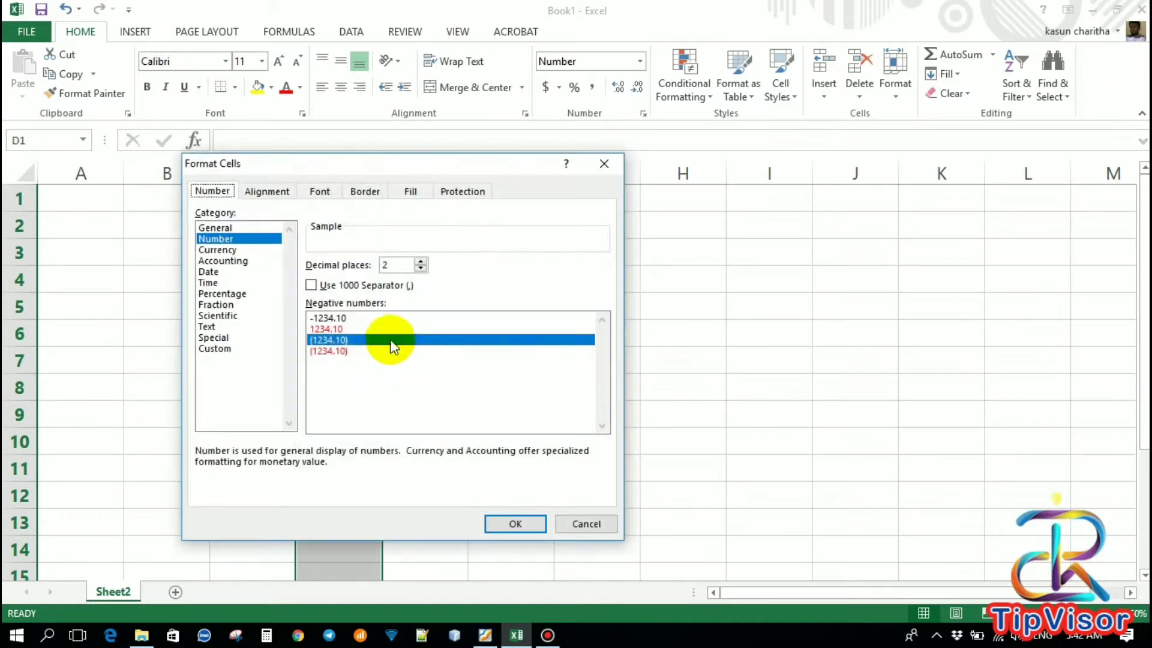
pyautogui.moveTo(450, 161); pyautogui.dragTo(703, 162)
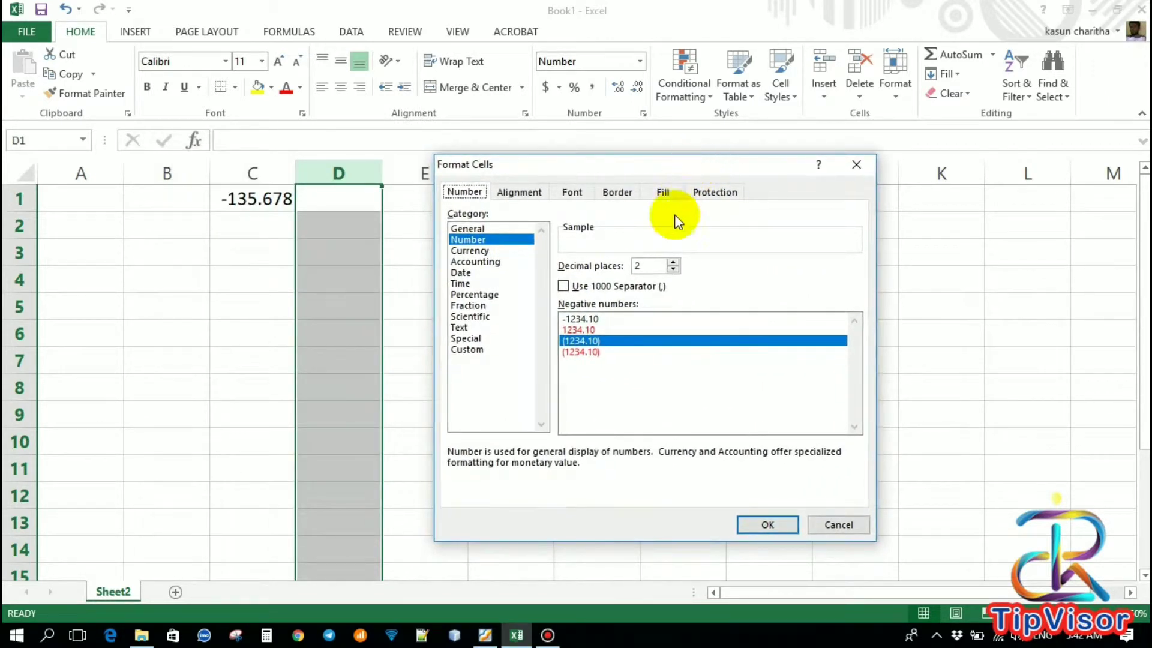
pyautogui.click(606, 329)
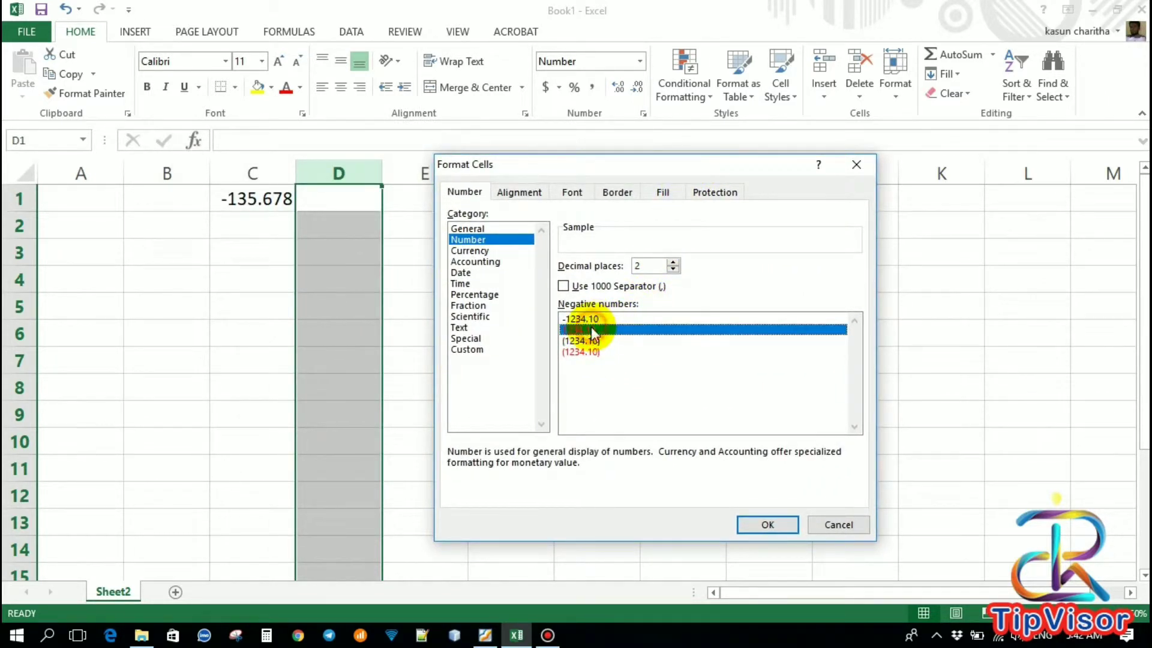
pyautogui.click(751, 527)
# Enter the negative number -363.56 in cell D1 and select that cell.
pyautogui.click(310, 201)
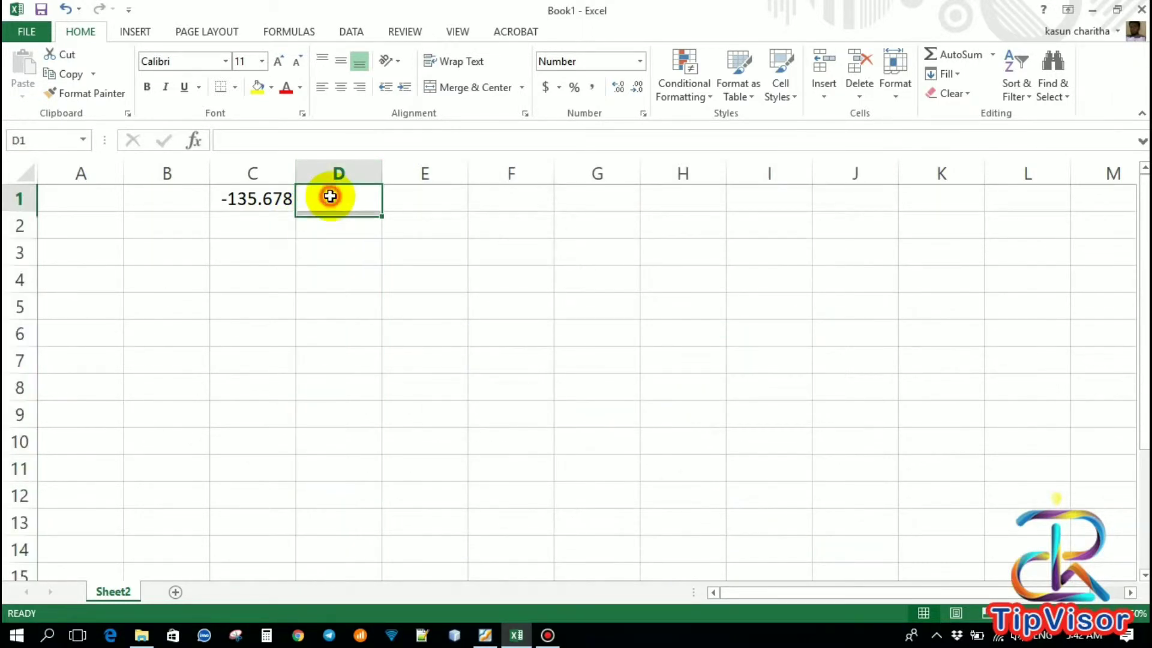
pyautogui.write('363')
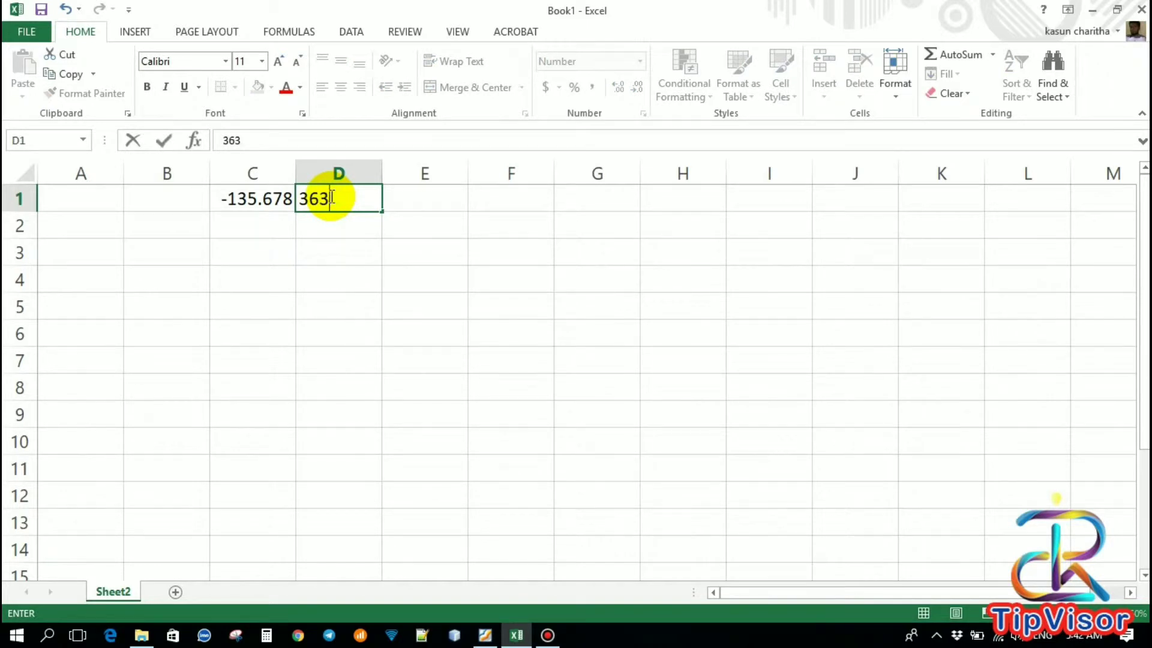
pyautogui.write('.56')
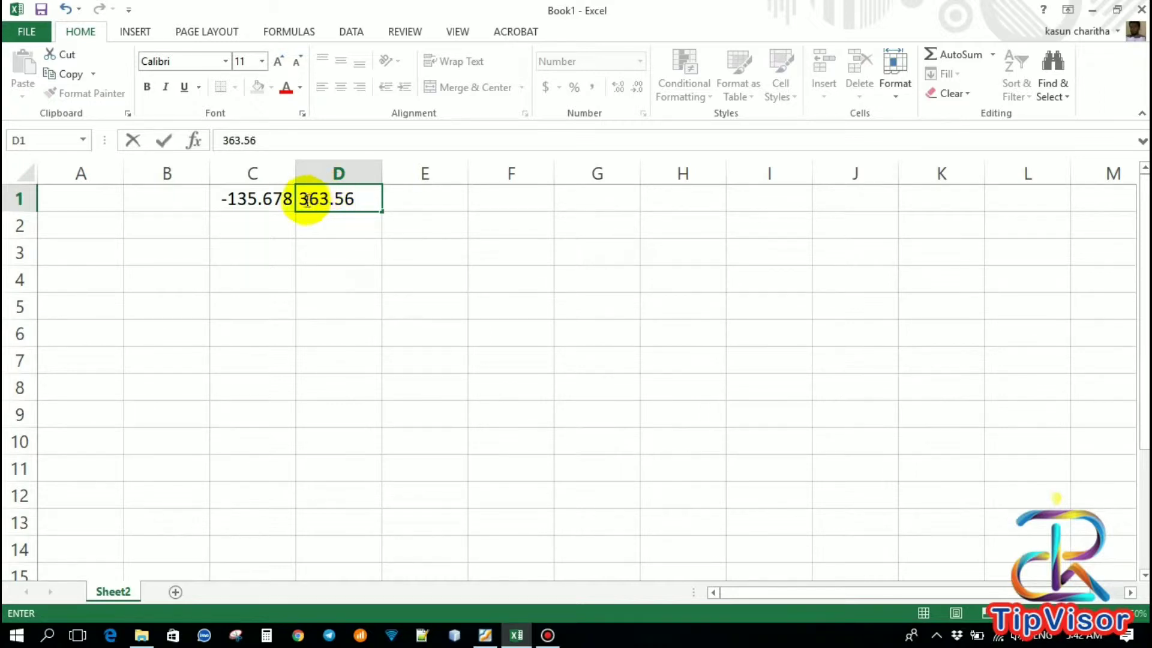
pyautogui.click(300, 198)
pyautogui.write('-')
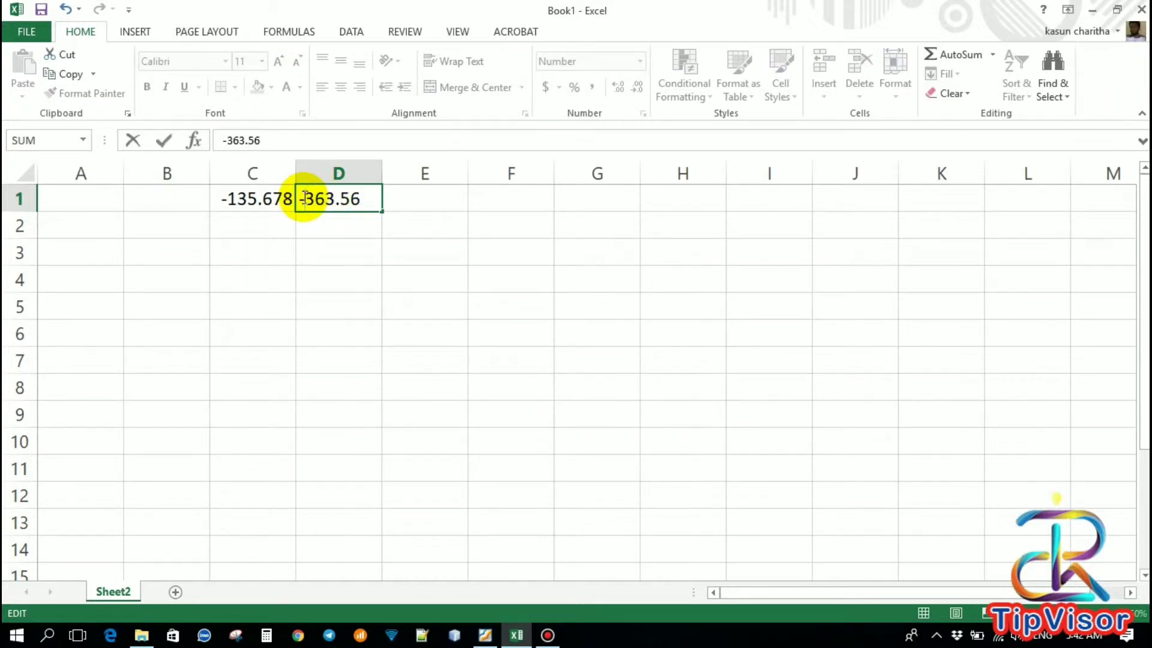
pyautogui.press('Return')
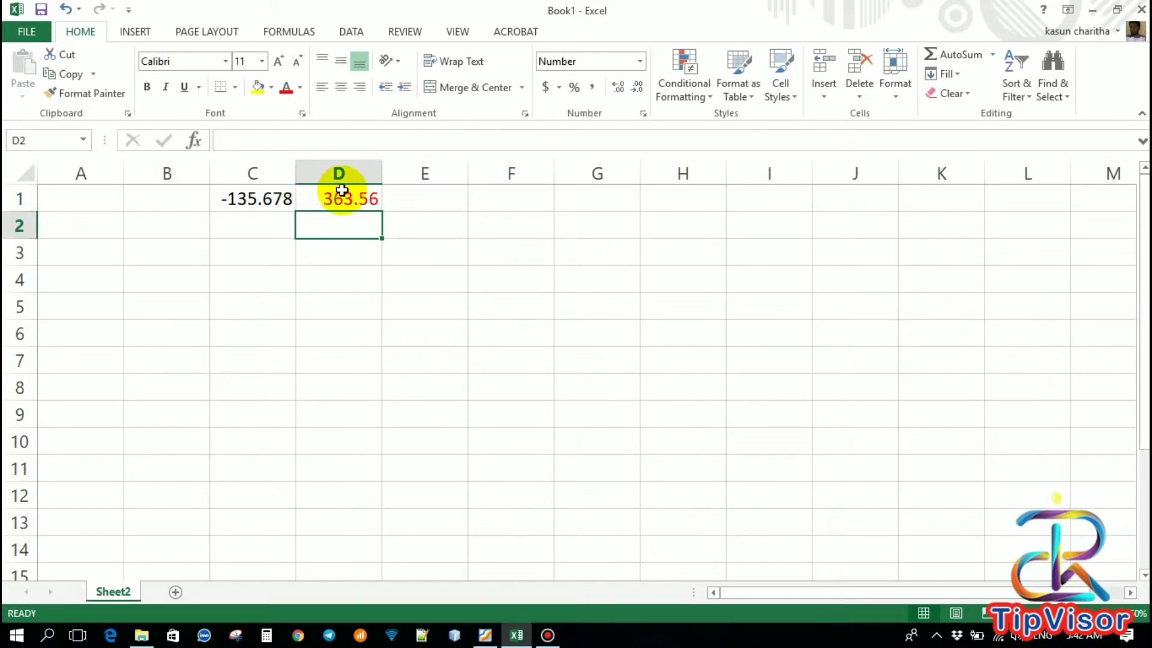
pyautogui.click(337, 192)
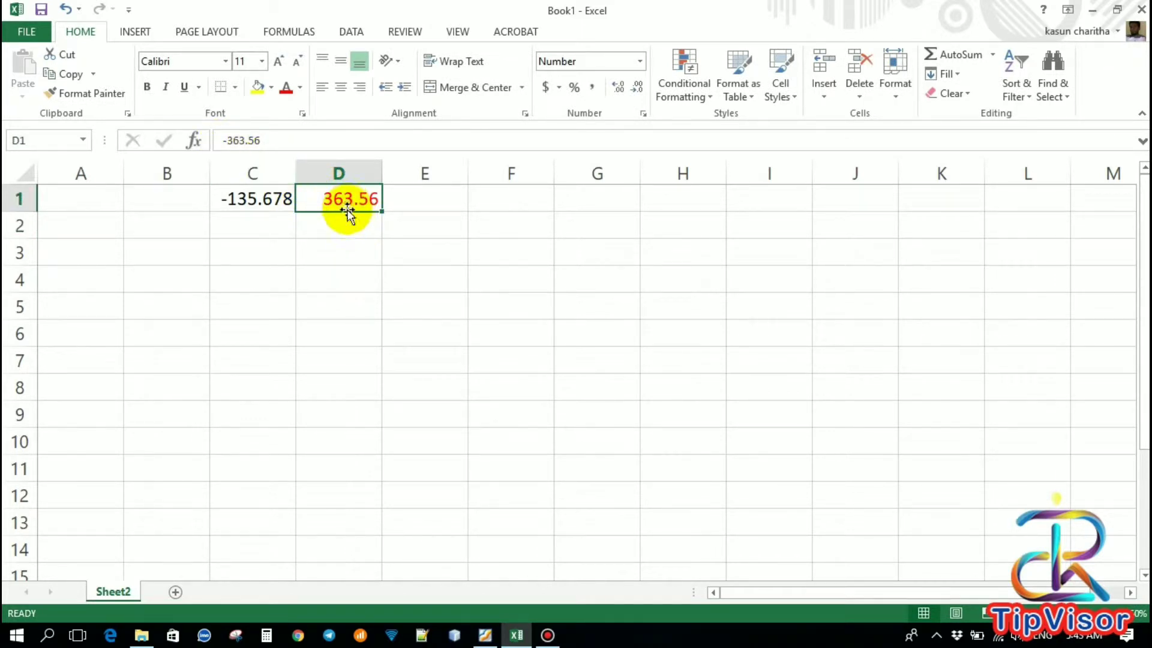
# Format cell E1 as Number with 3 decimal places and negative numbers in black parentheses.
pyautogui.click(412, 198)
pyautogui.rightClick(413, 199)
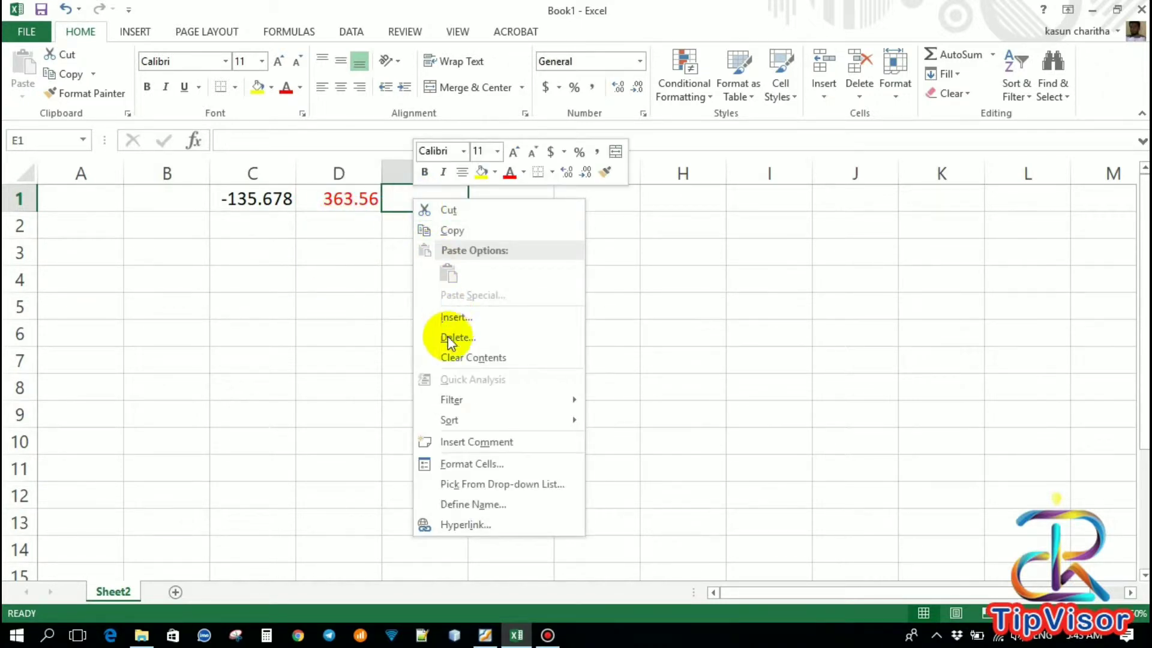
pyautogui.click(472, 465)
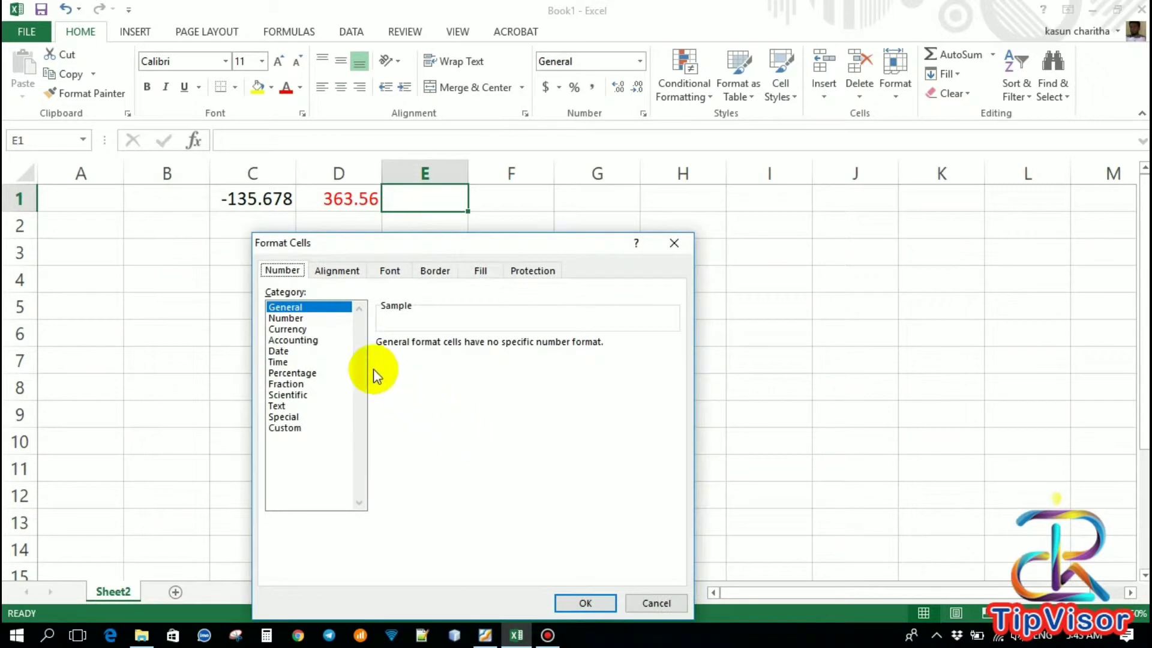
pyautogui.click(314, 319)
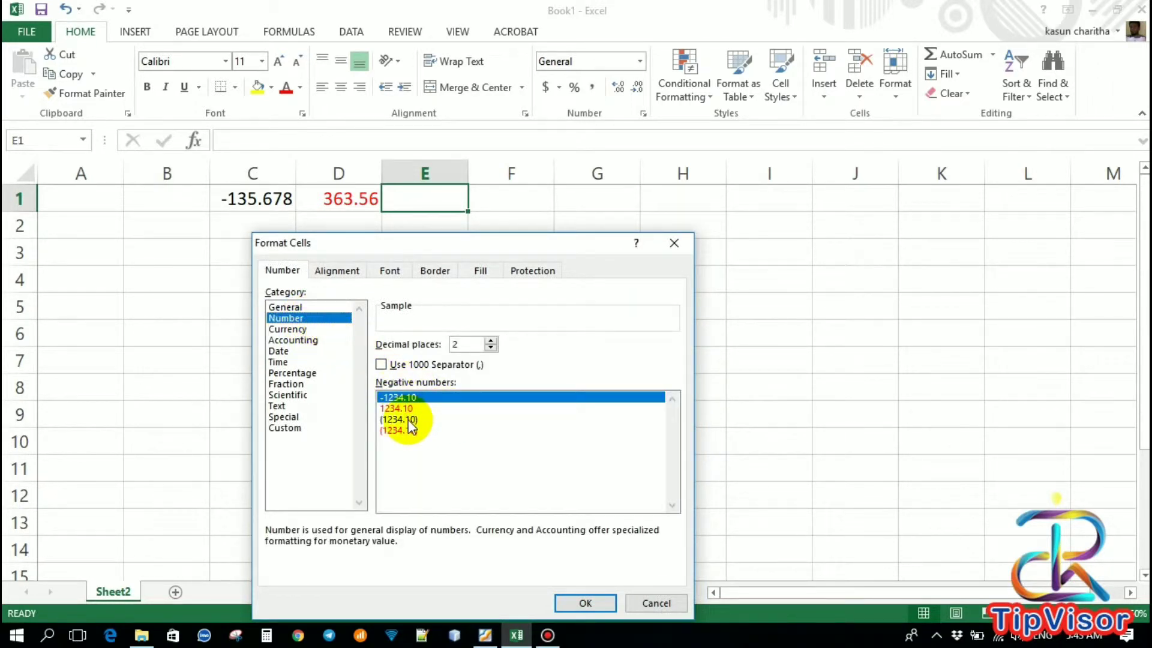
pyautogui.click(490, 340)
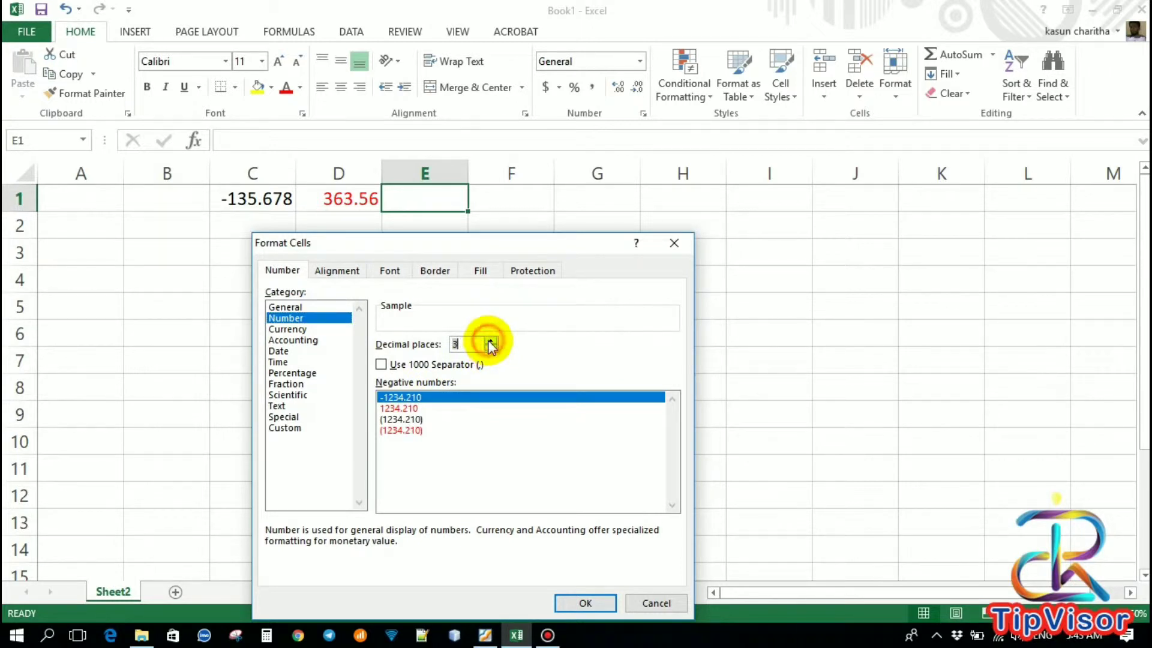
pyautogui.click(398, 420)
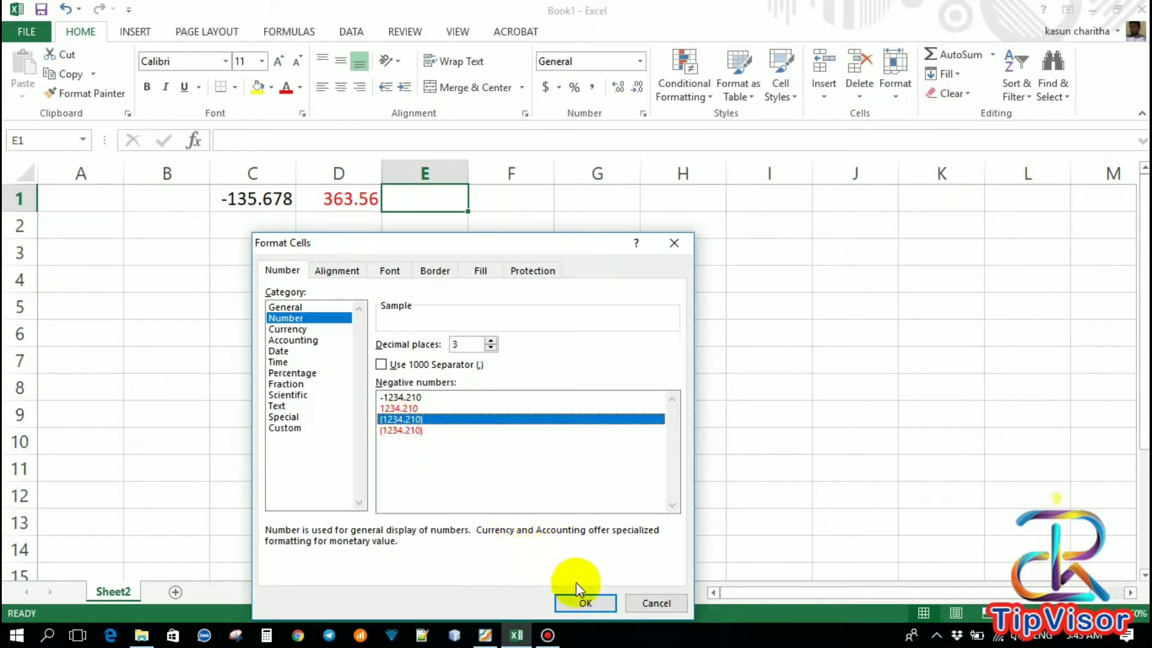
pyautogui.click(582, 601)
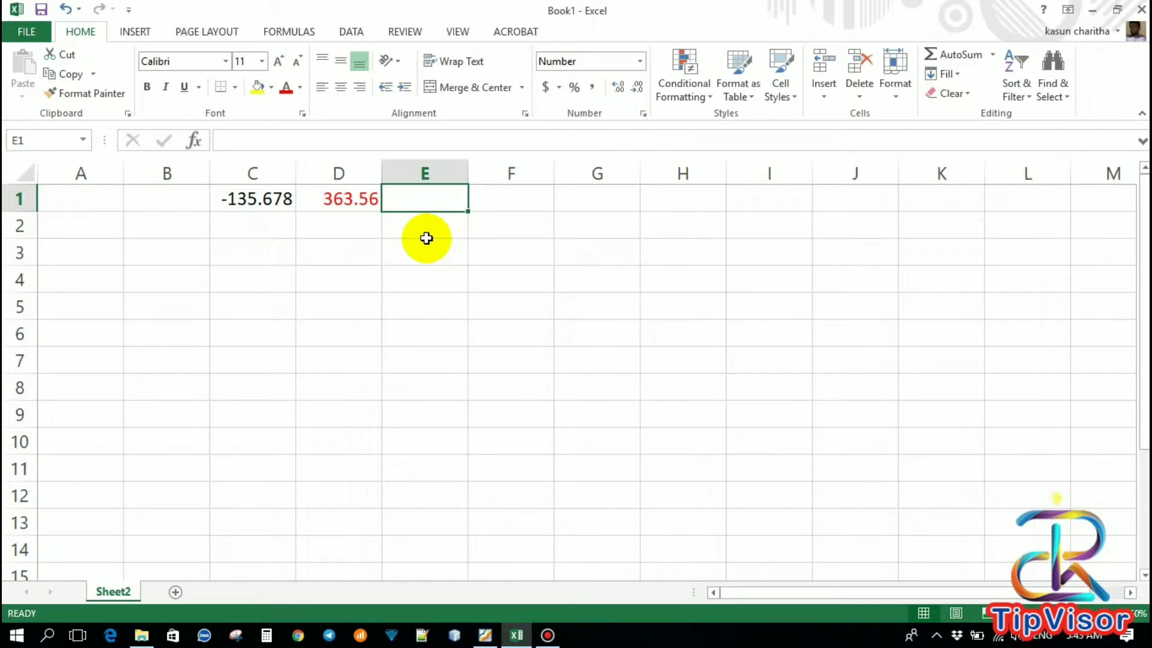
# Enter the negative number -56.432 in cell E1 and select that cell.
pyautogui.write('56')
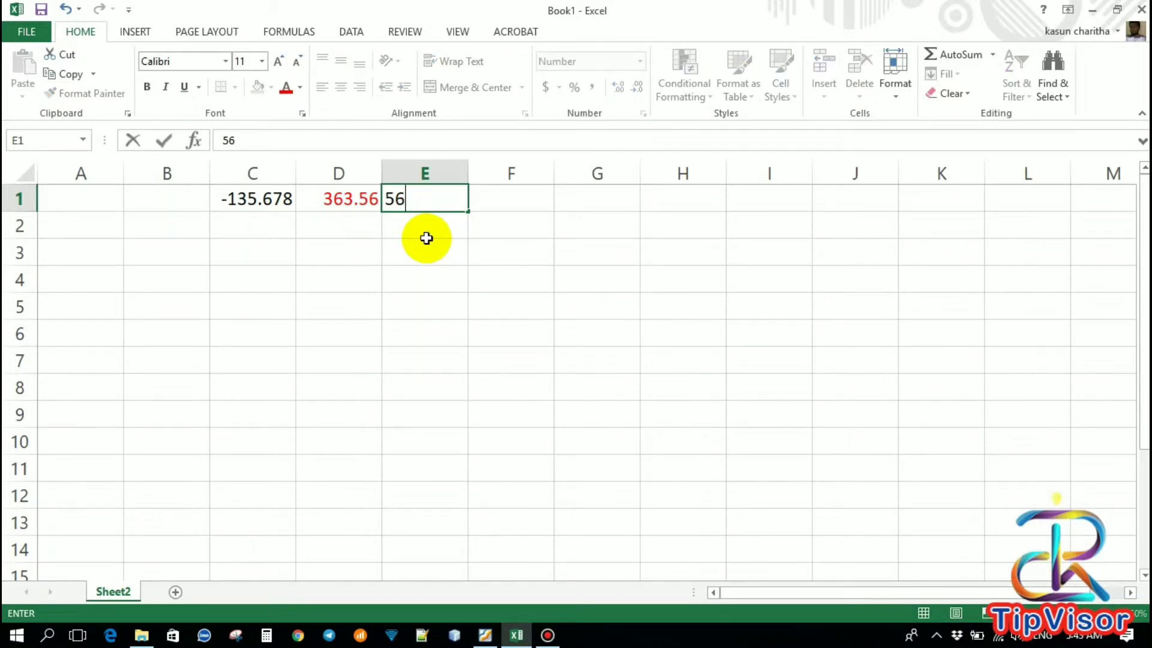
pyautogui.press('BackSpace')
pyautogui.press('BackSpace')
pyautogui.write('-5')
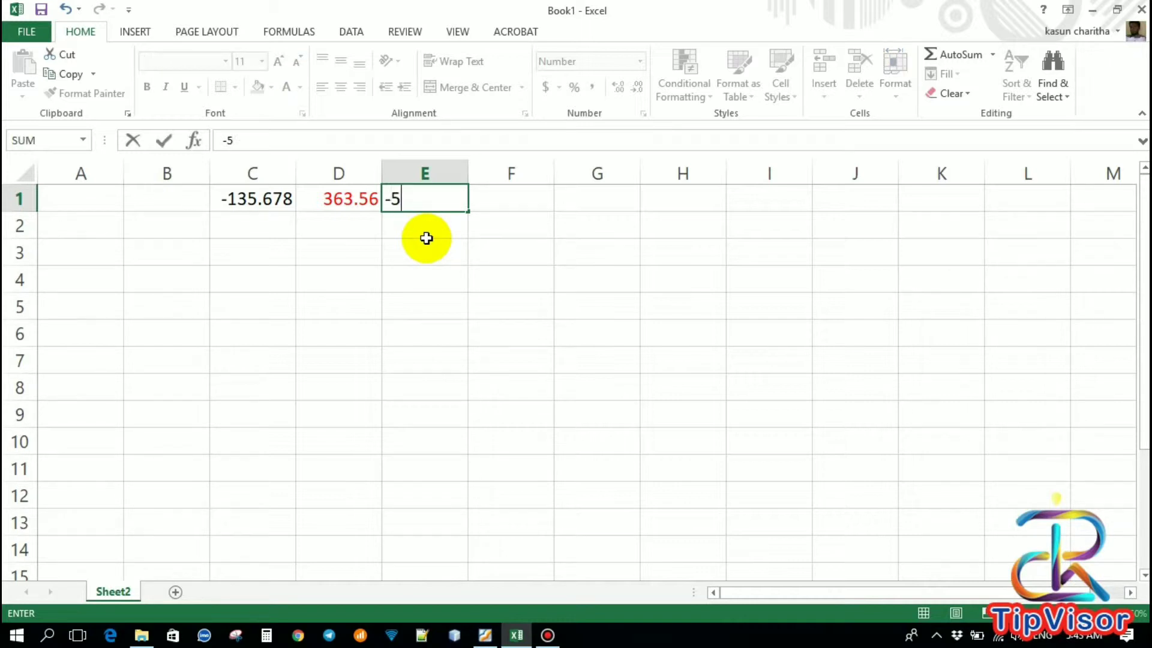
pyautogui.write('6.432')
pyautogui.click(426, 238)
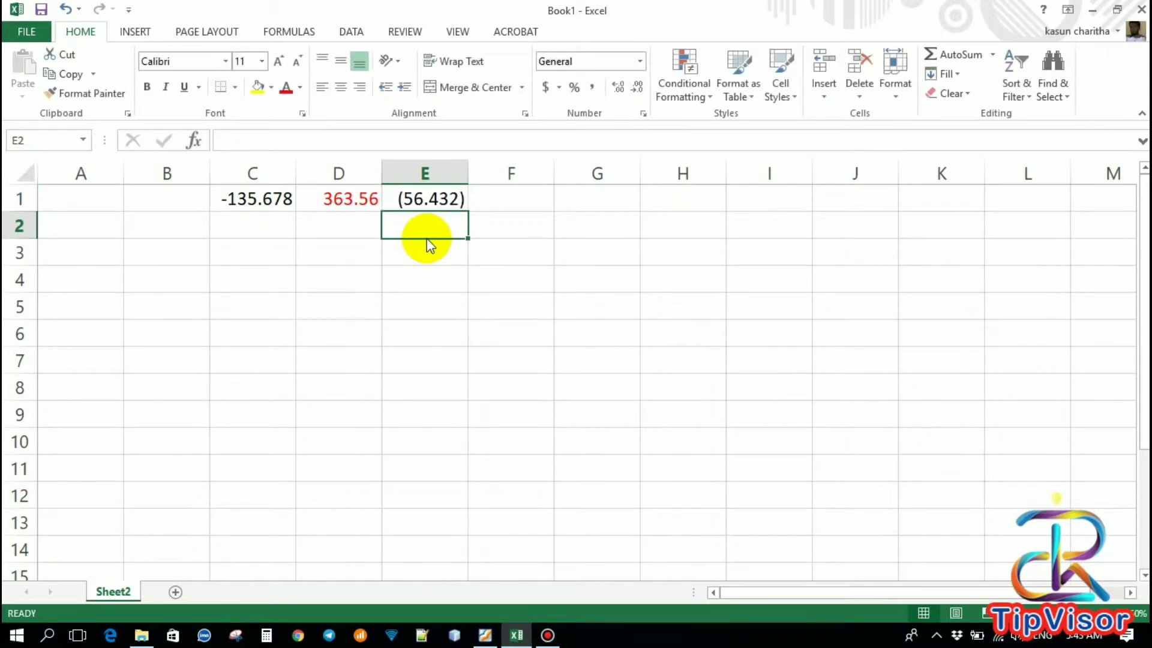
pyautogui.click(427, 200)
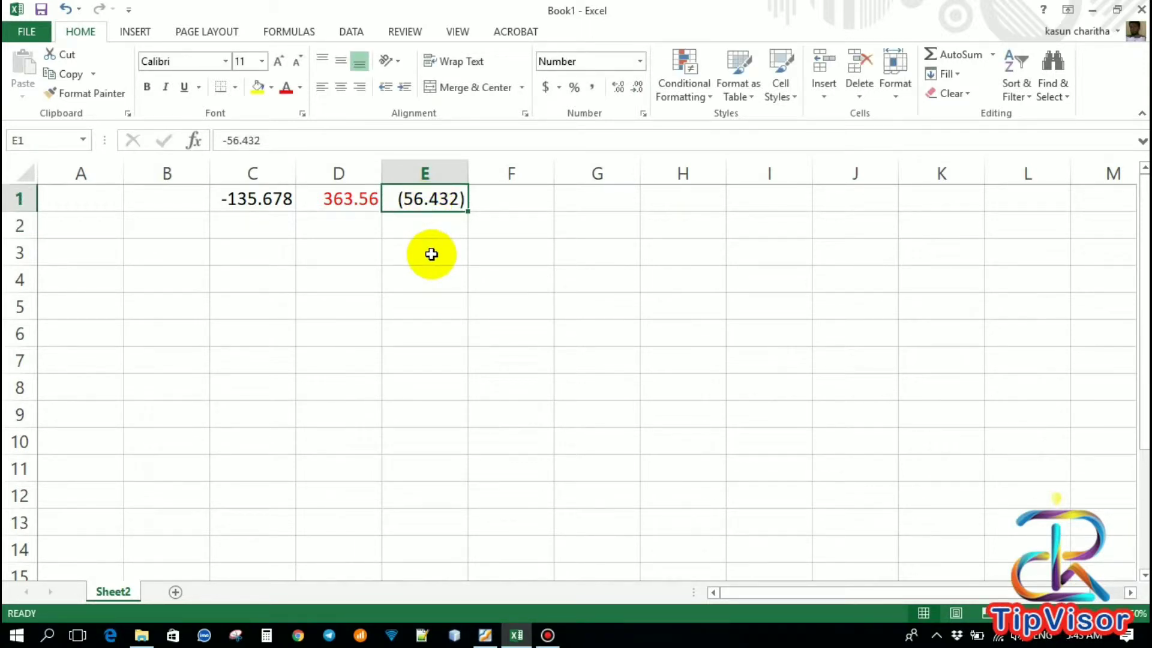
# Format cell F1 as Number with 3 decimal places and negative numbers in red parentheses.
pyautogui.click(510, 199)
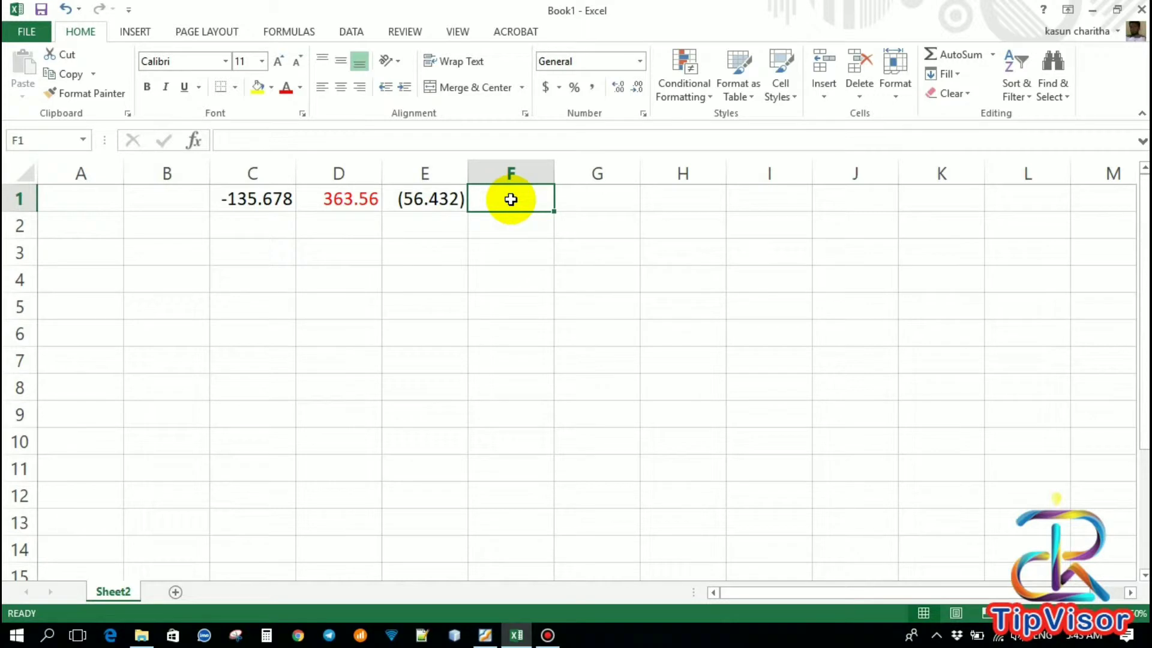
pyautogui.rightClick(510, 199)
pyautogui.click(555, 466)
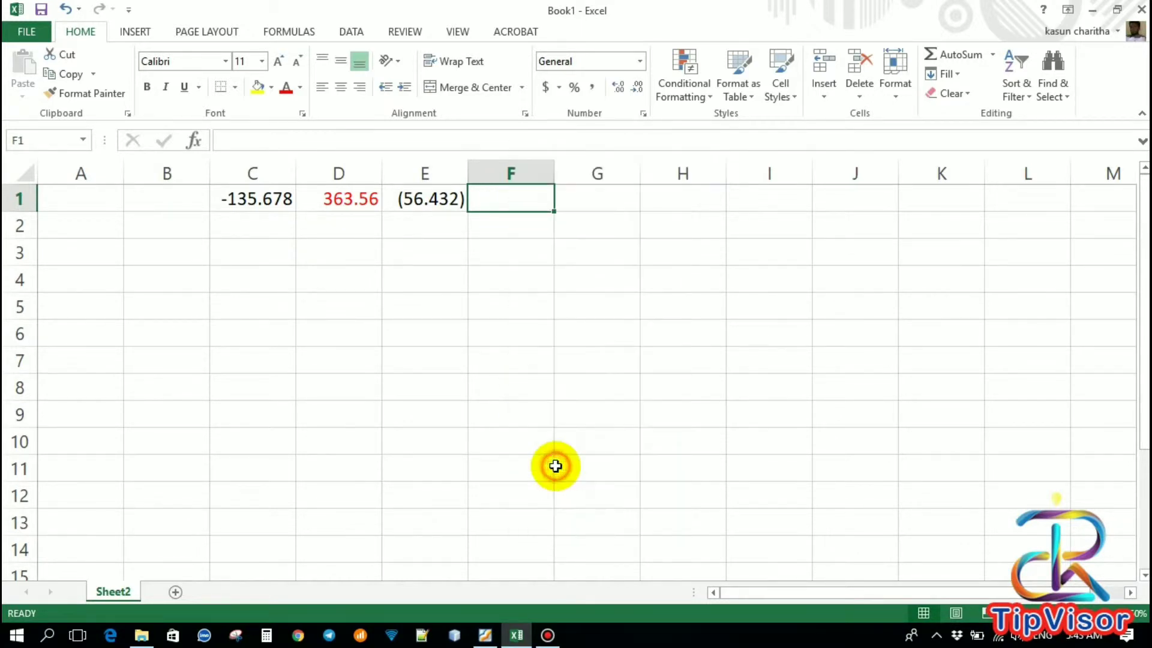
pyautogui.click(374, 318)
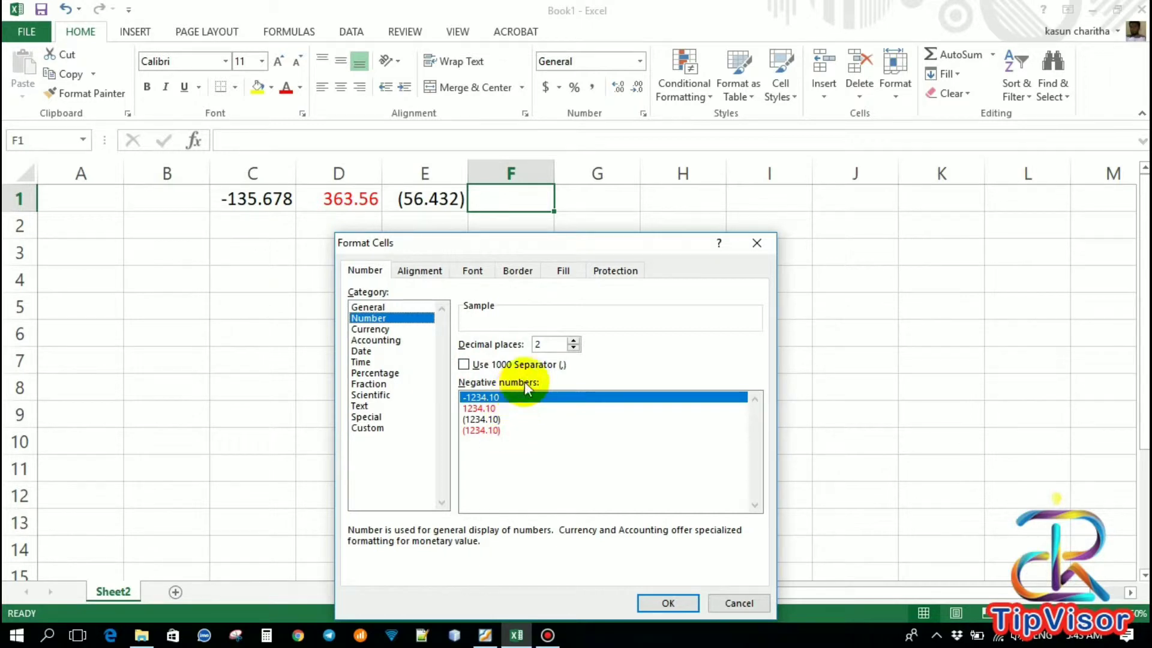
pyautogui.click(573, 340)
pyautogui.click(483, 430)
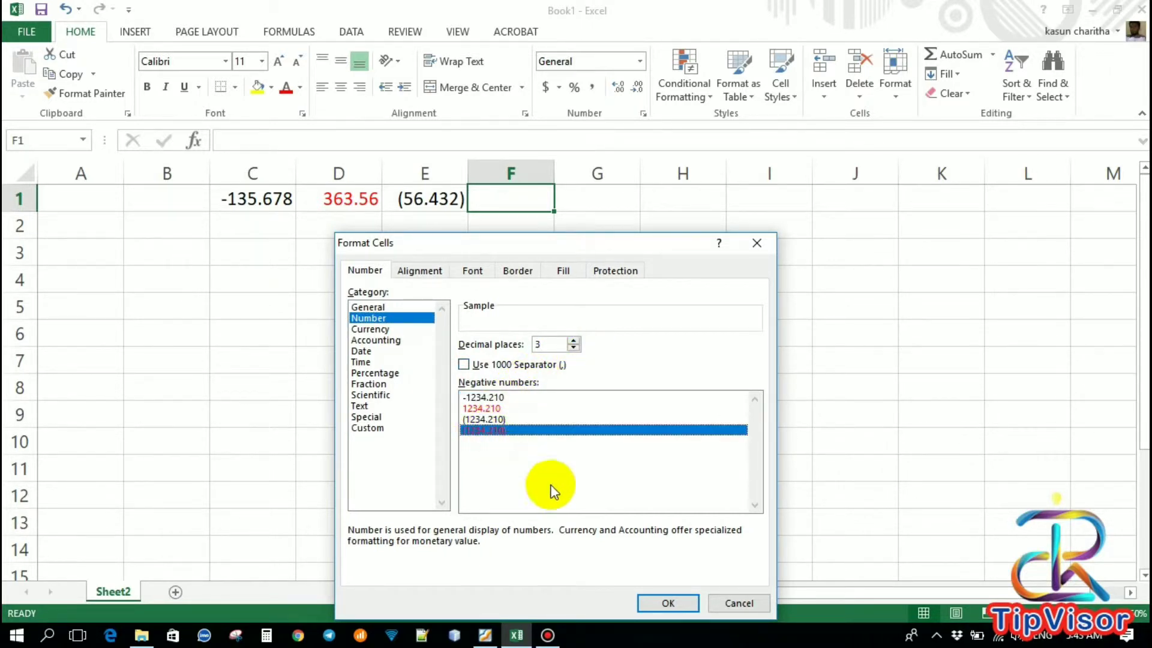
pyautogui.click(660, 603)
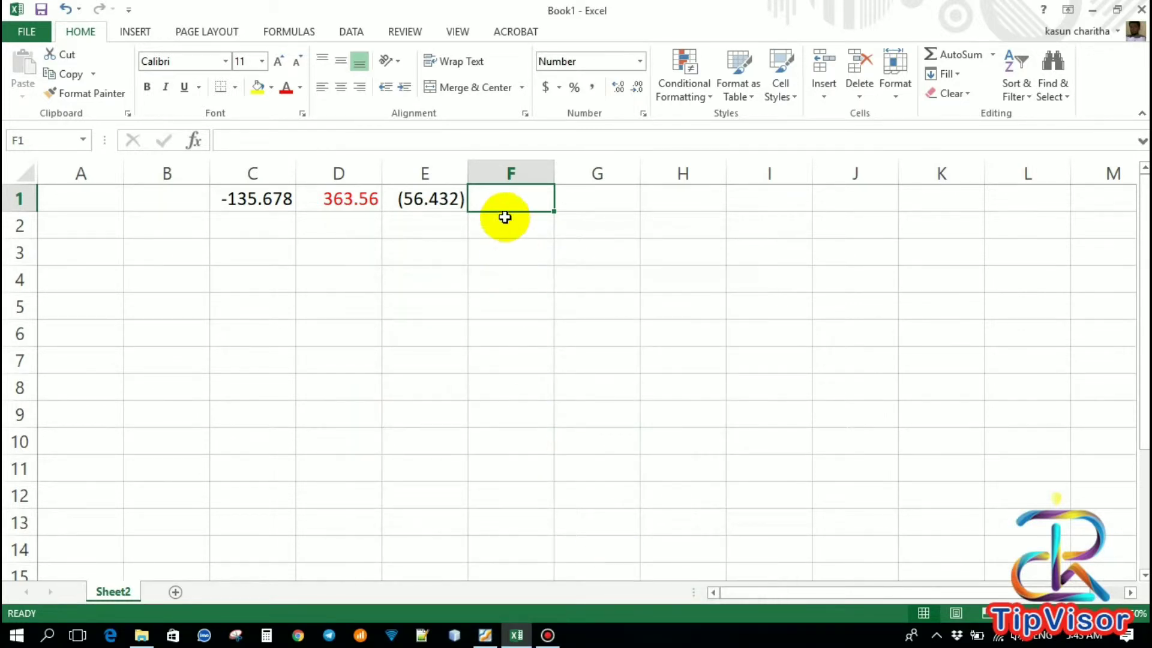
# Enter the negative number -456.234 in cell F1.
pyautogui.write('-')
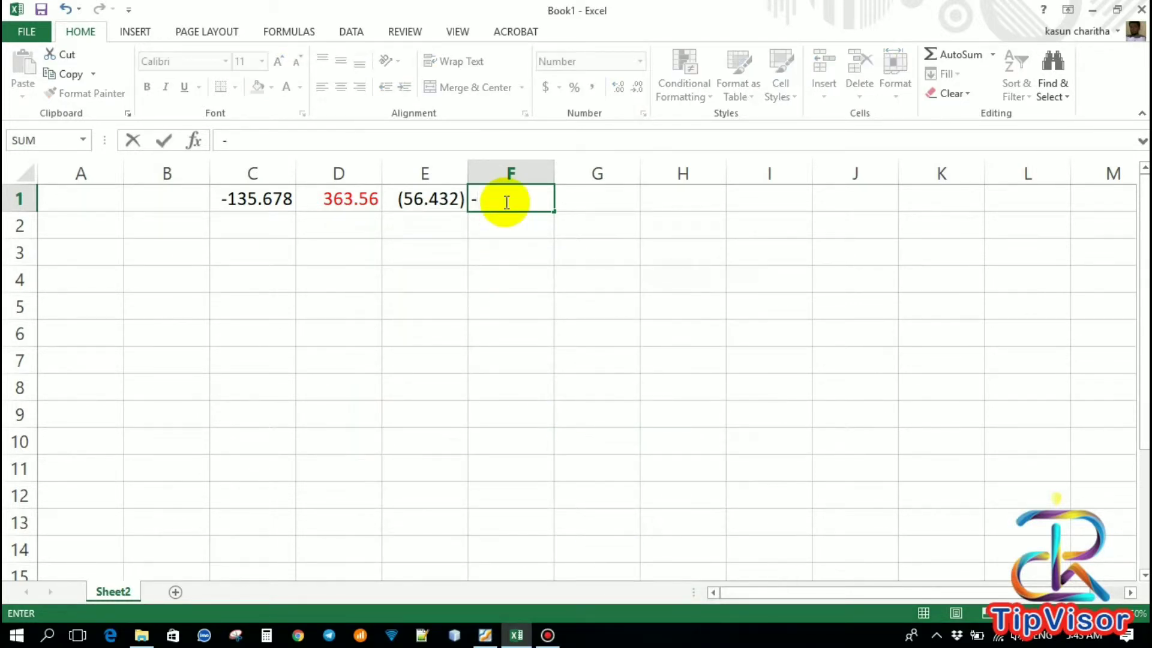
pyautogui.write('456.234')
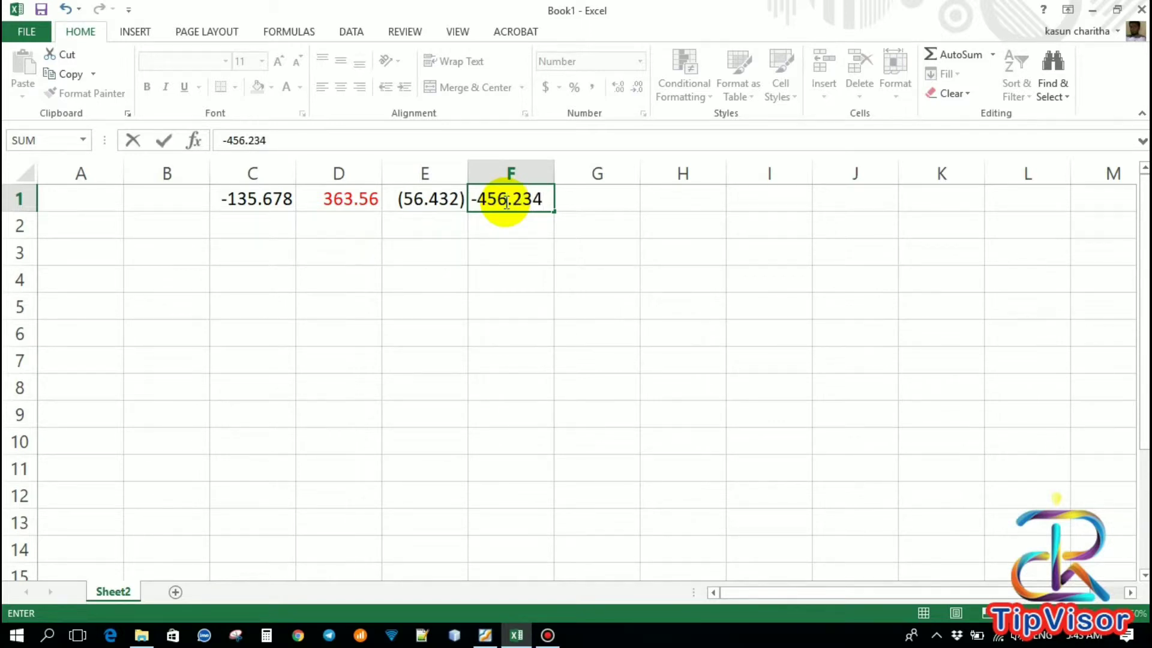
pyautogui.press('Return')
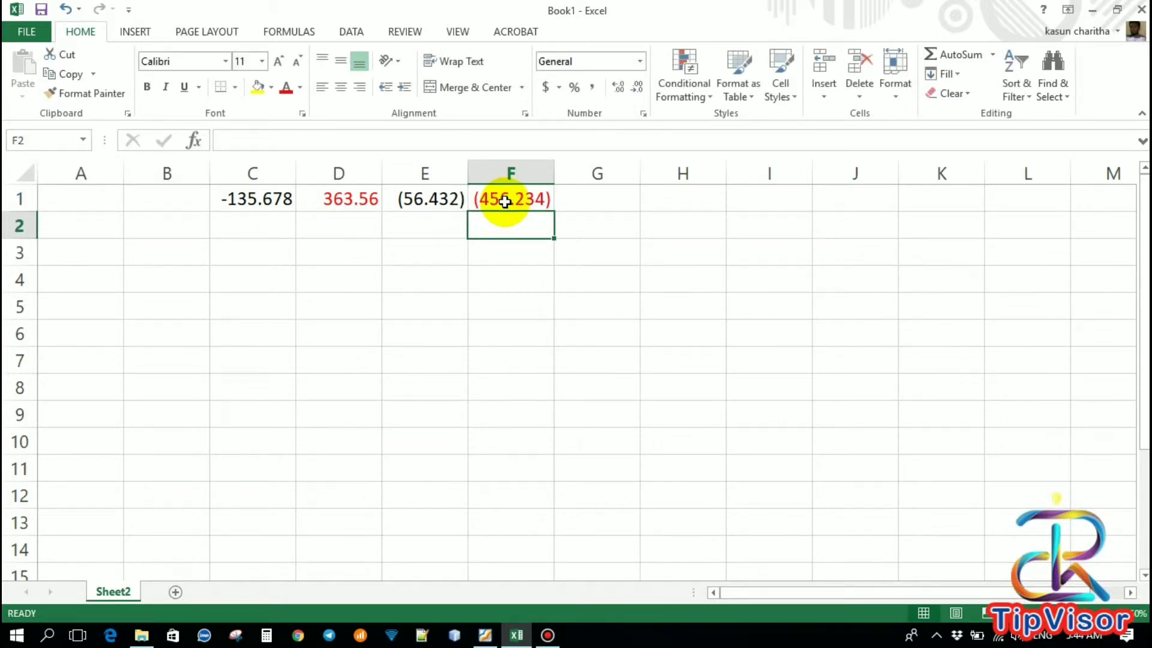
pyautogui.click(505, 201)
pyautogui.click(528, 287)
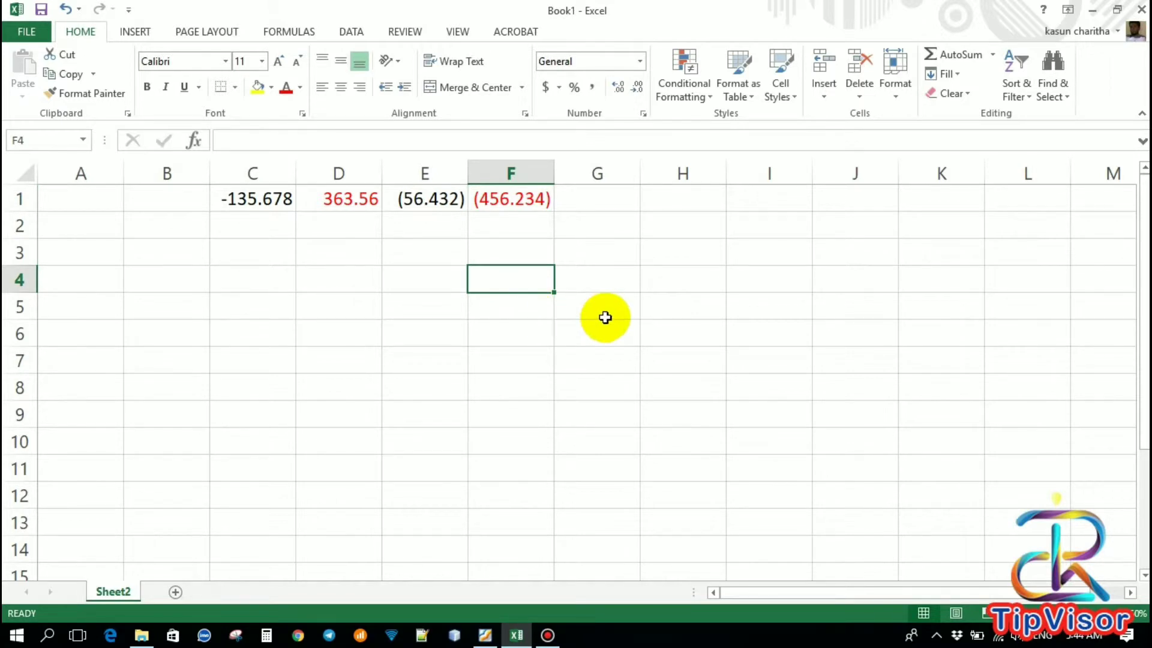
# Format the whole of column H as Number with 3 decimal places and negative numbers in black parentheses.
pyautogui.click(678, 172)
pyautogui.rightClick(679, 174)
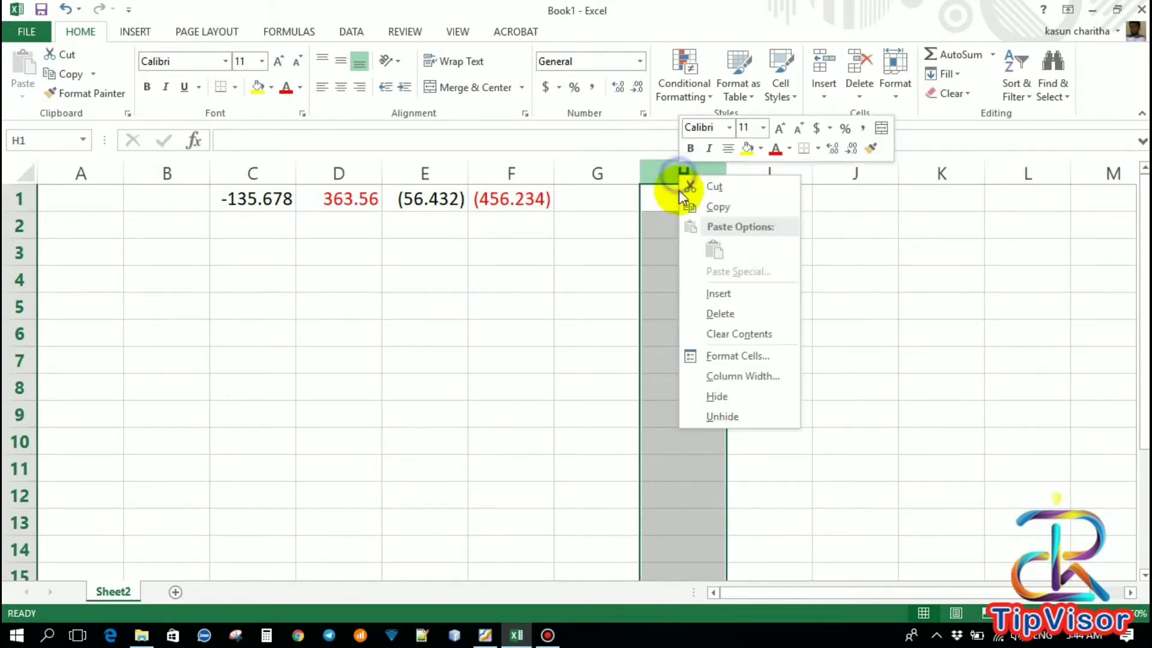
pyautogui.click(717, 360)
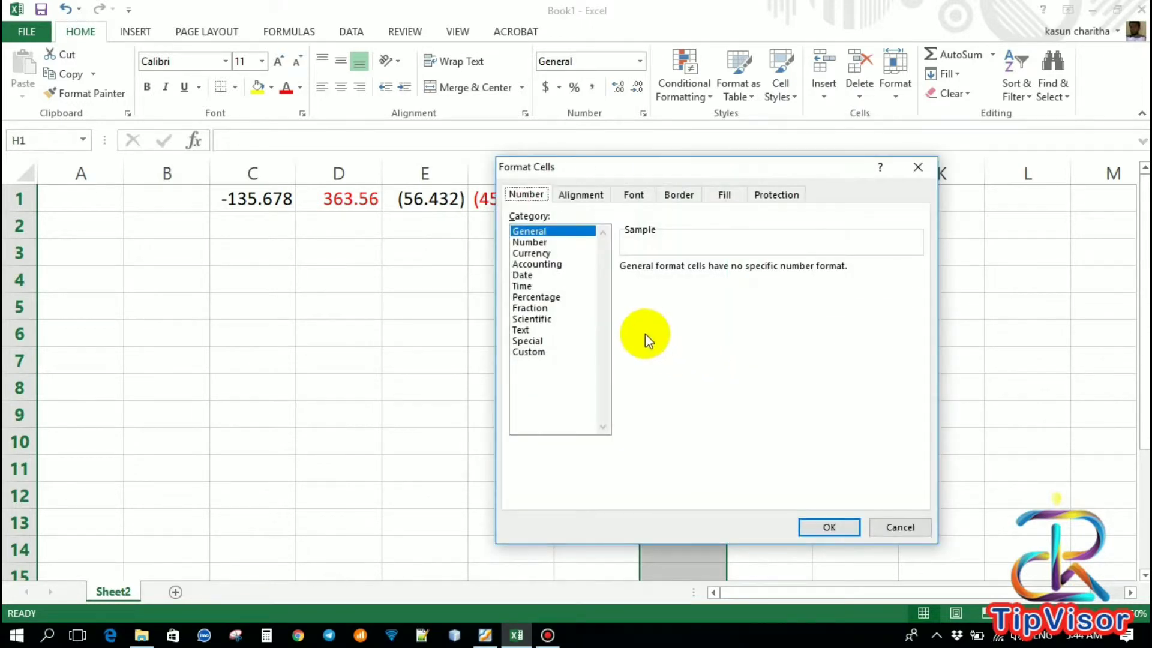
pyautogui.click(544, 240)
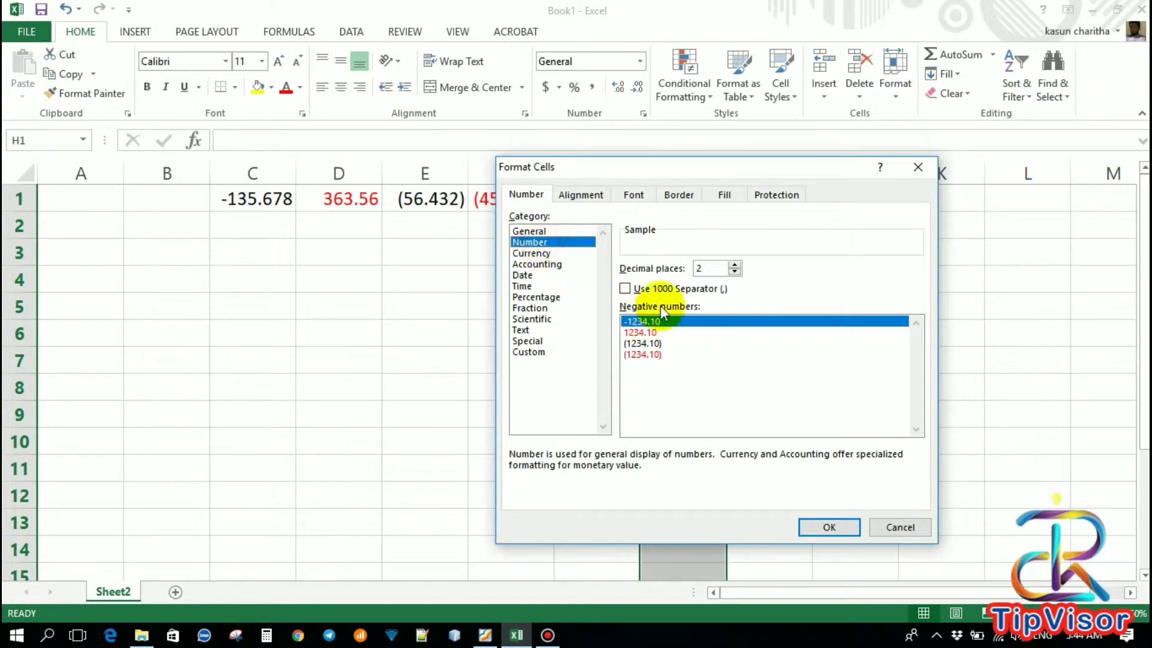
pyautogui.click(734, 265)
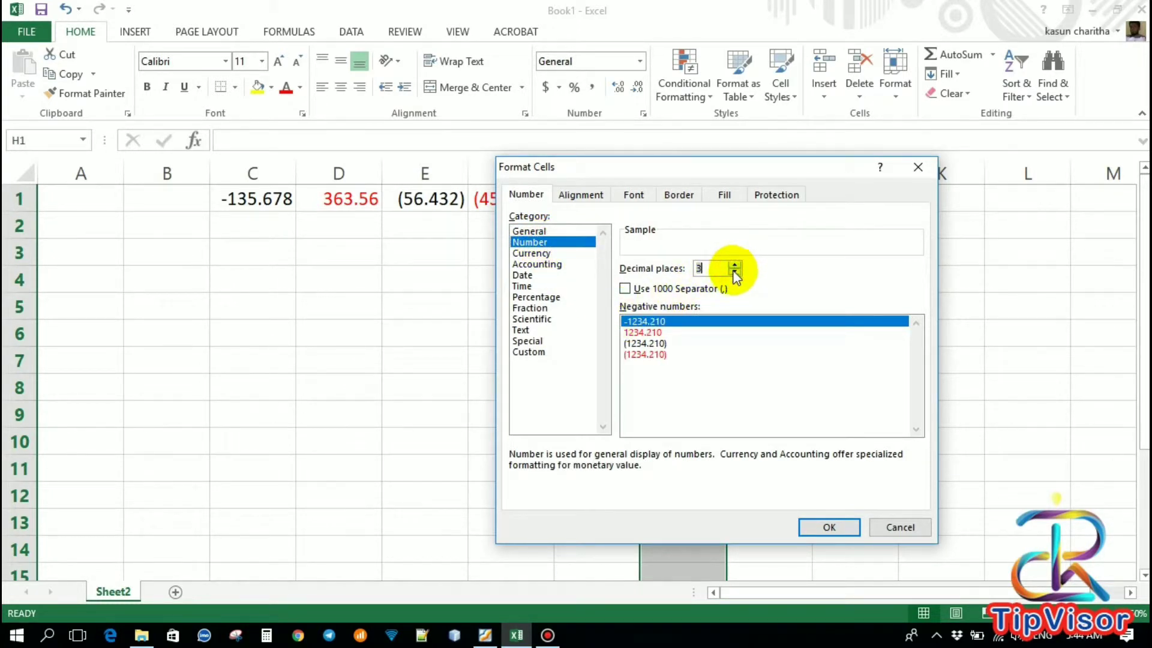
pyautogui.click(660, 343)
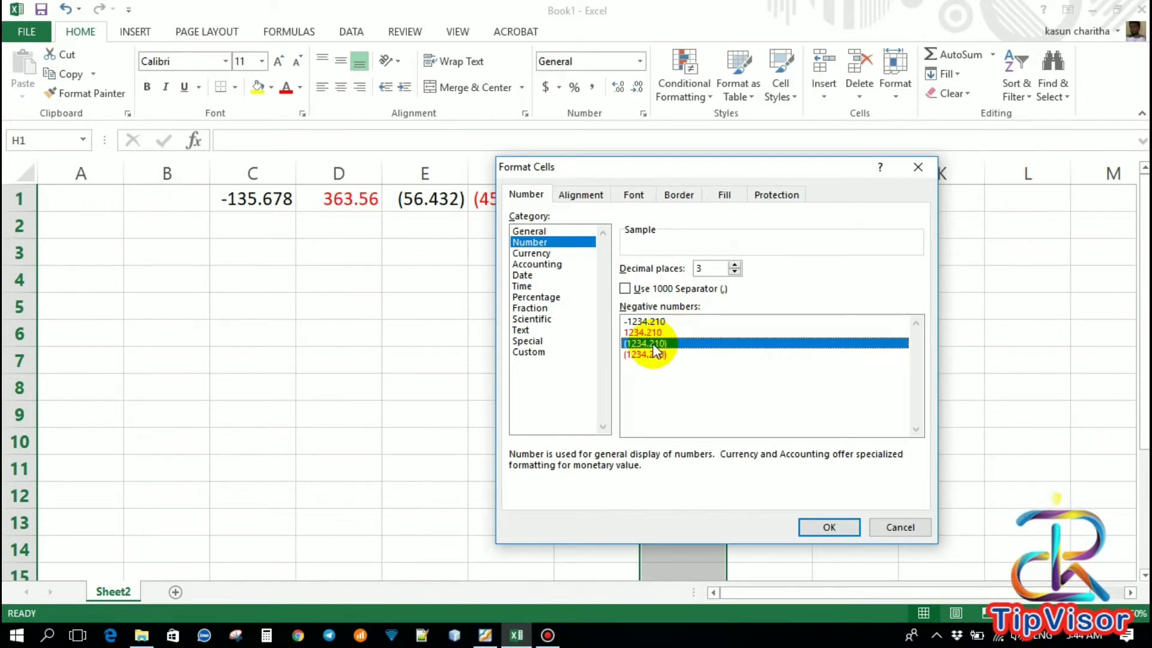
pyautogui.click(822, 528)
# Enter 100..531 in cell H2.
pyautogui.moveTo(673, 201); pyautogui.dragTo(675, 204)
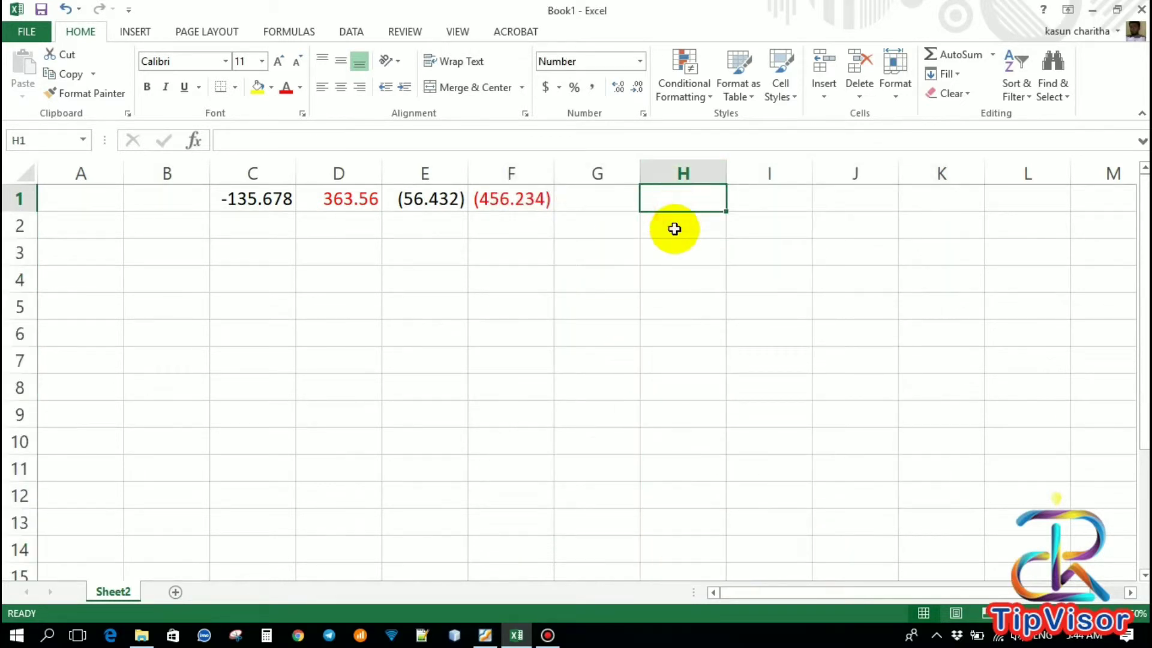
pyautogui.click(675, 229)
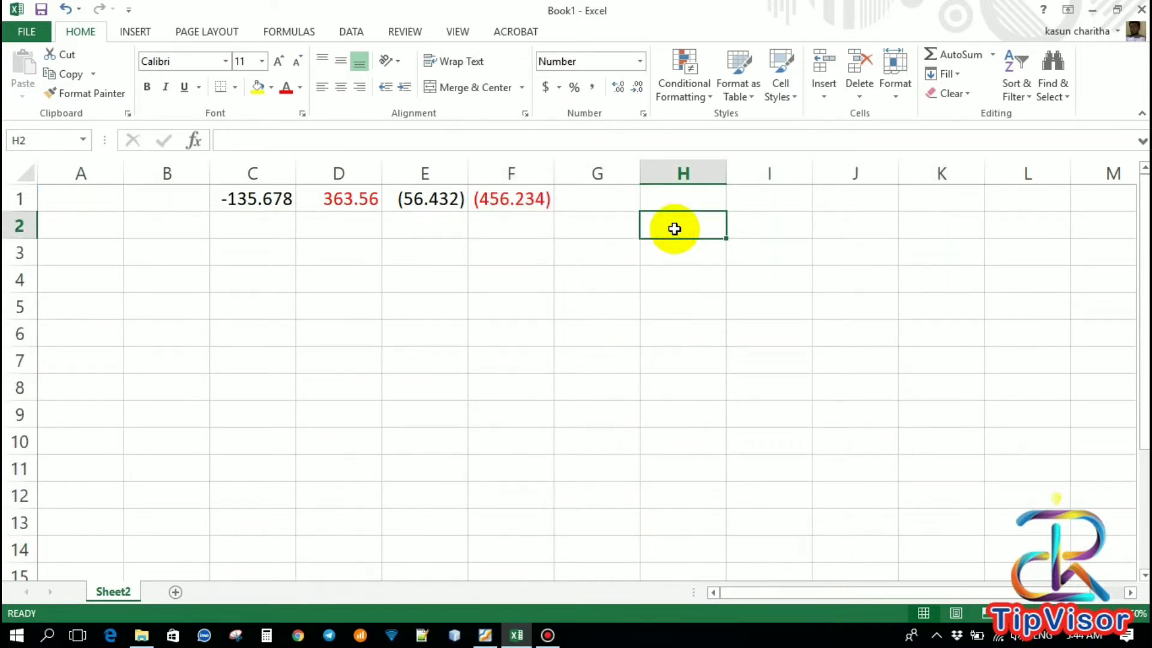
pyautogui.write('100.')
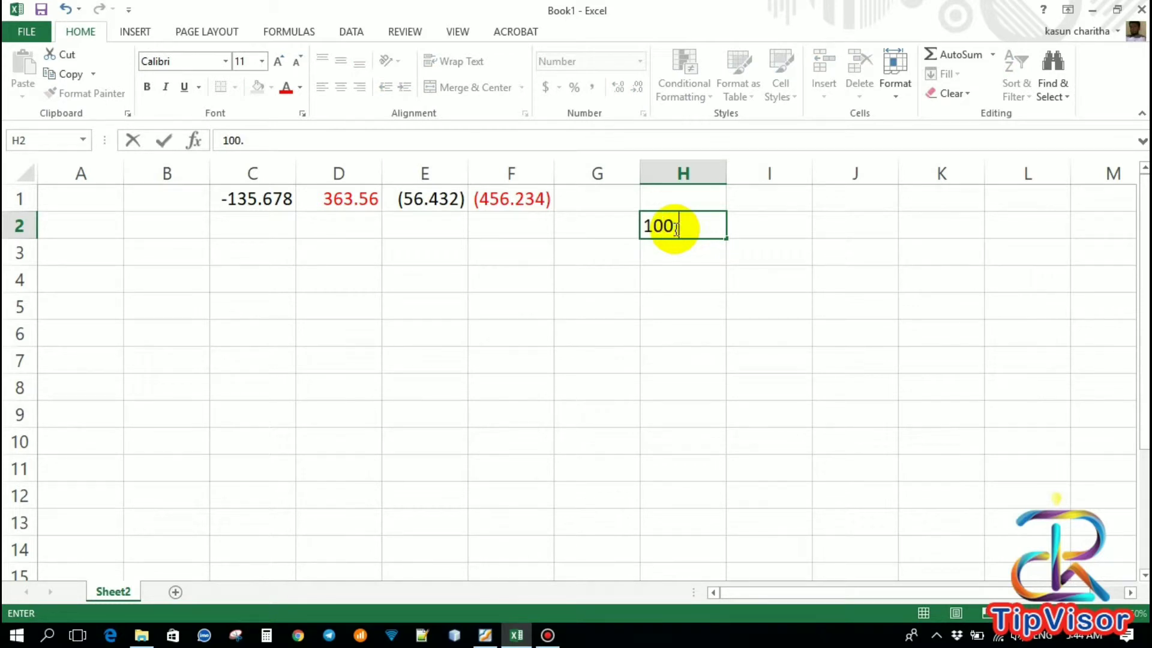
pyautogui.write('.531')
pyautogui.press('Return')
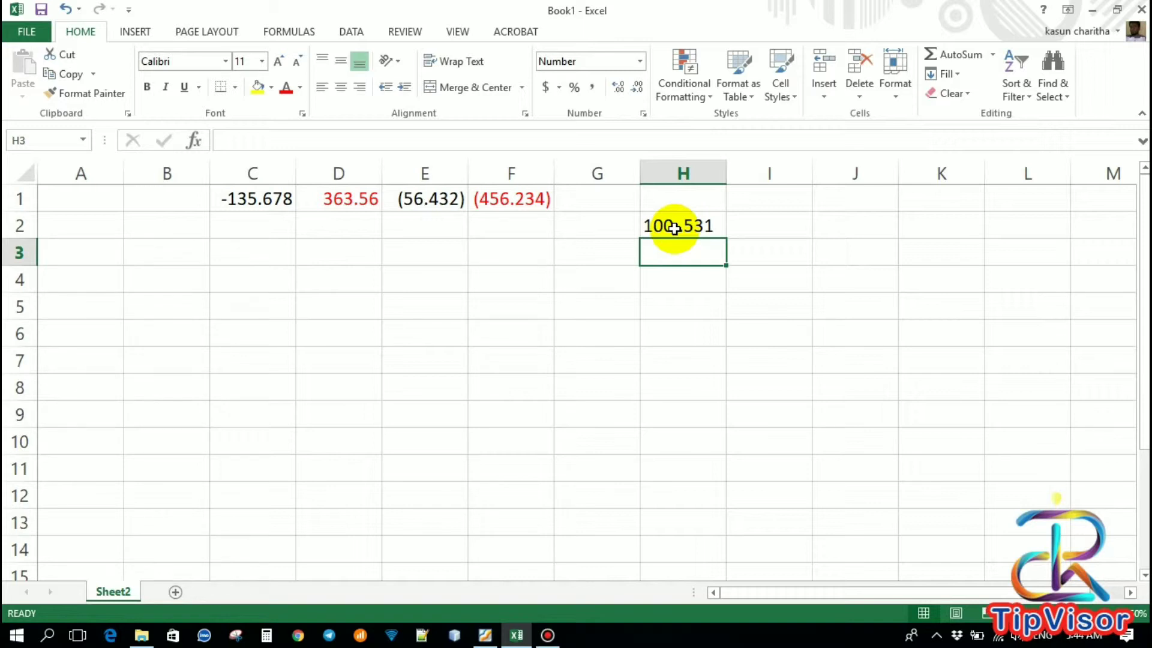
# Enter 50.250 in cell H3 and the negative number -75.450 in cell H4.
pyautogui.write('50.')
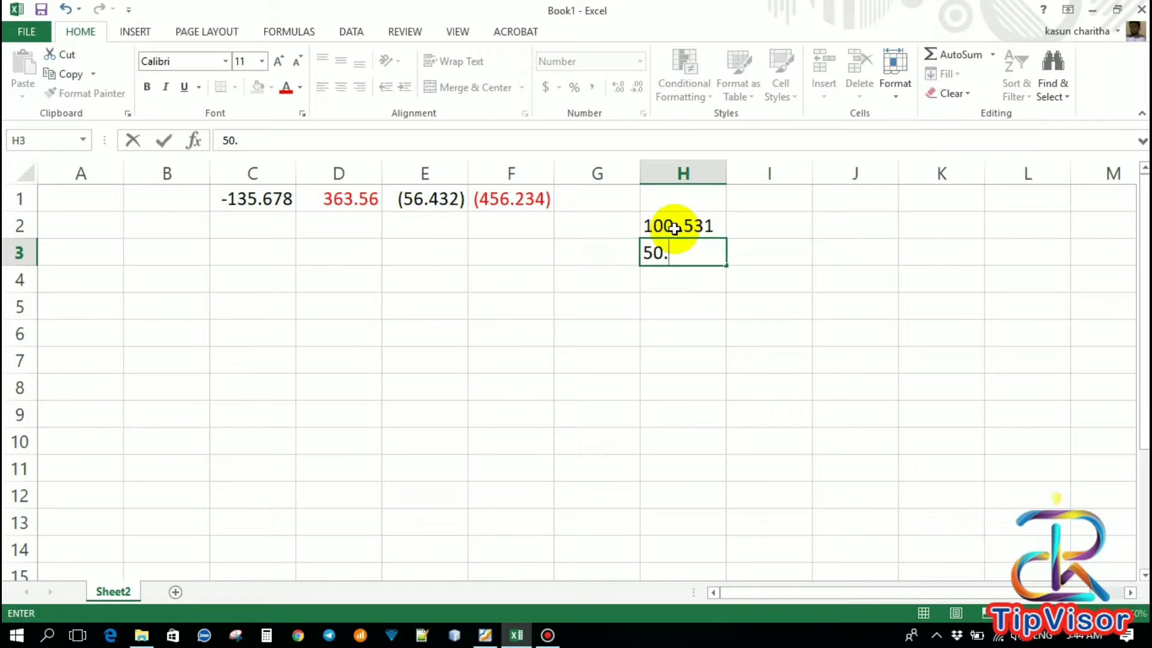
pyautogui.write('250')
pyautogui.press('Return')
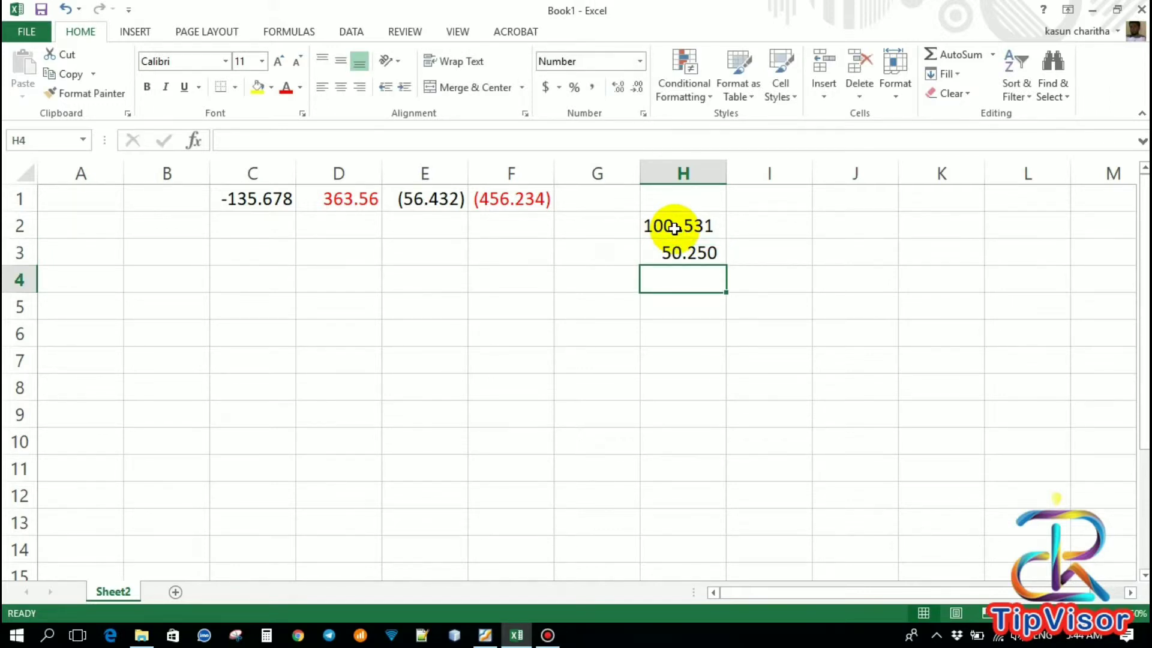
pyautogui.write('-')
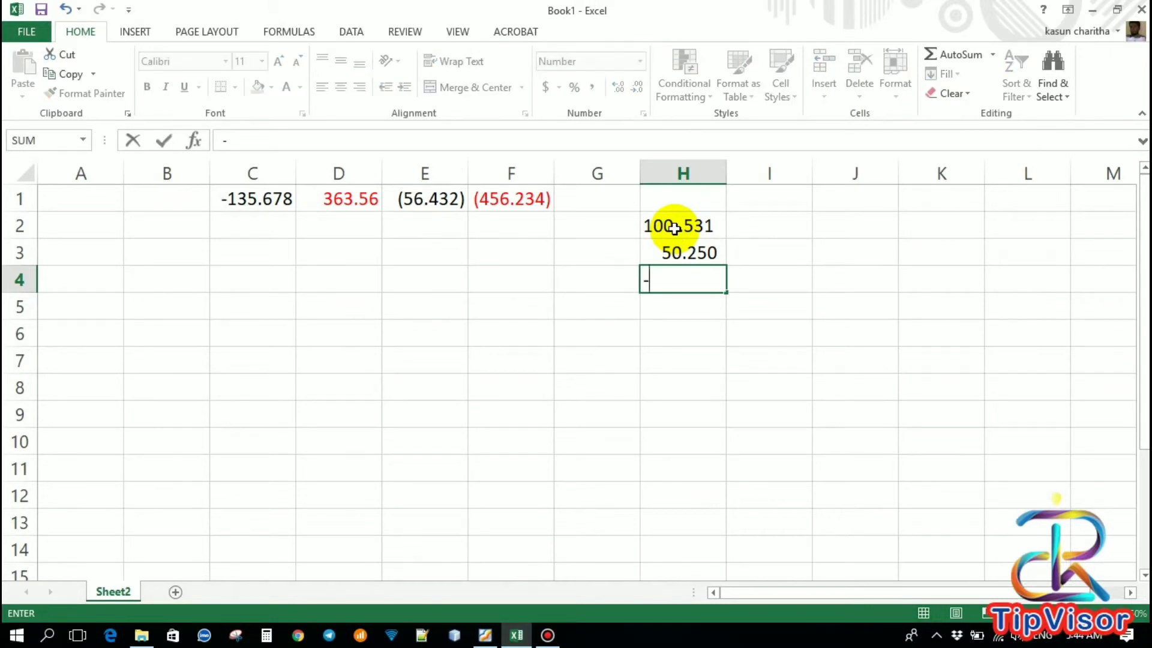
pyautogui.write('75.450')
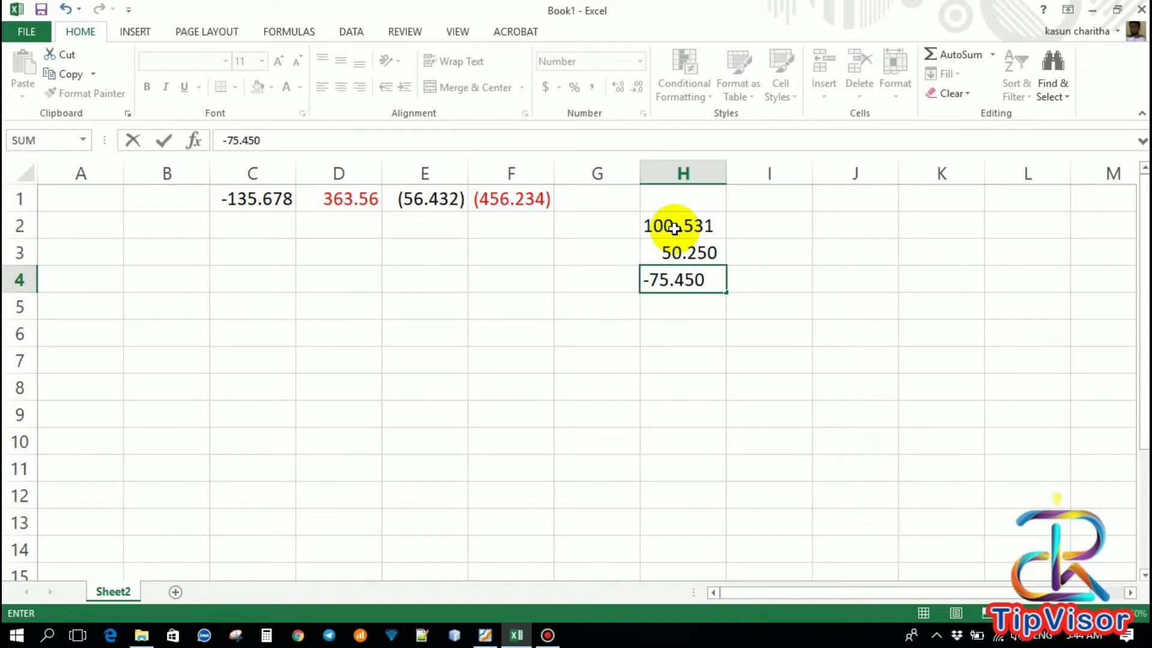
pyautogui.press('Return')
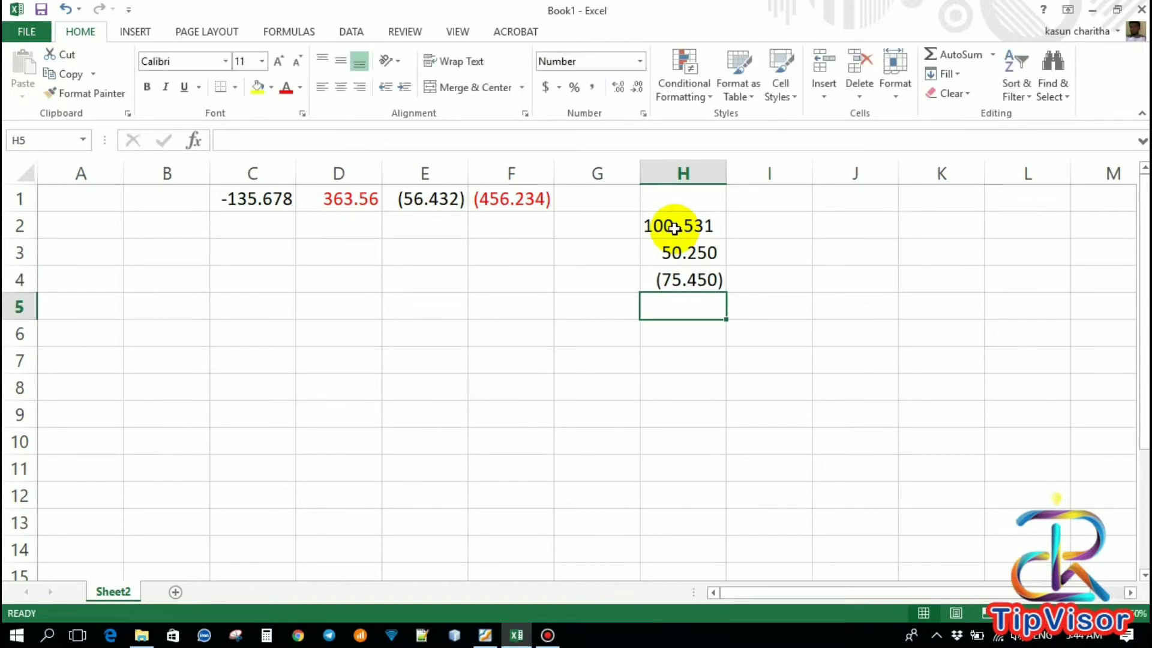
pyautogui.click(648, 277)
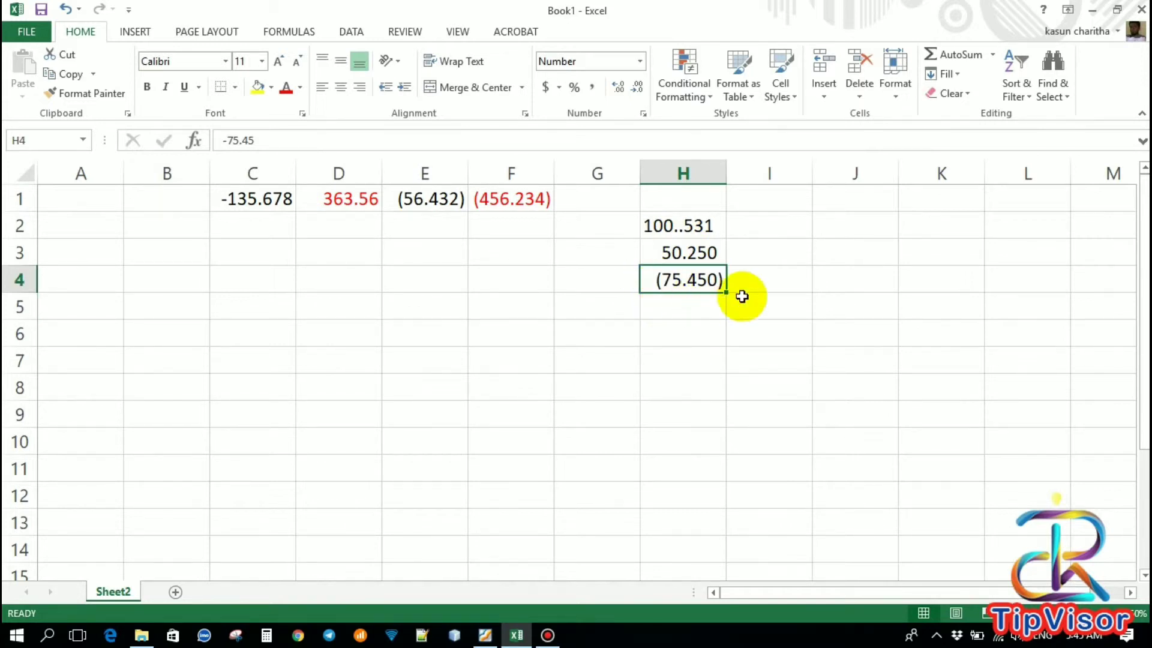
pyautogui.click(685, 308)
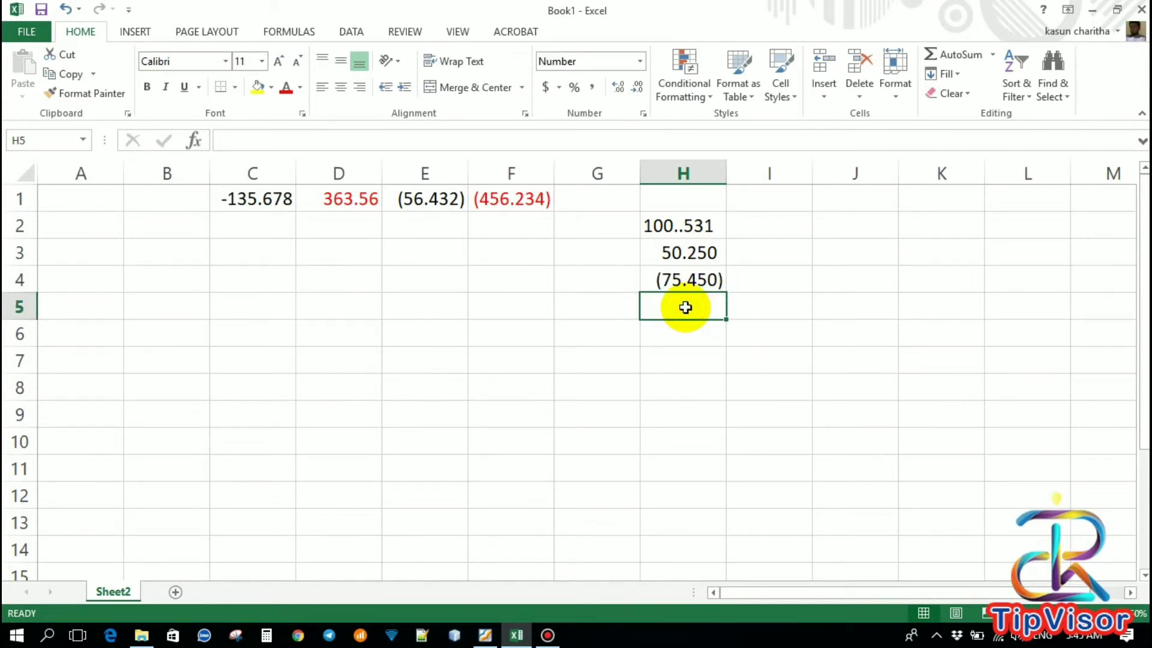
pyautogui.write('=')
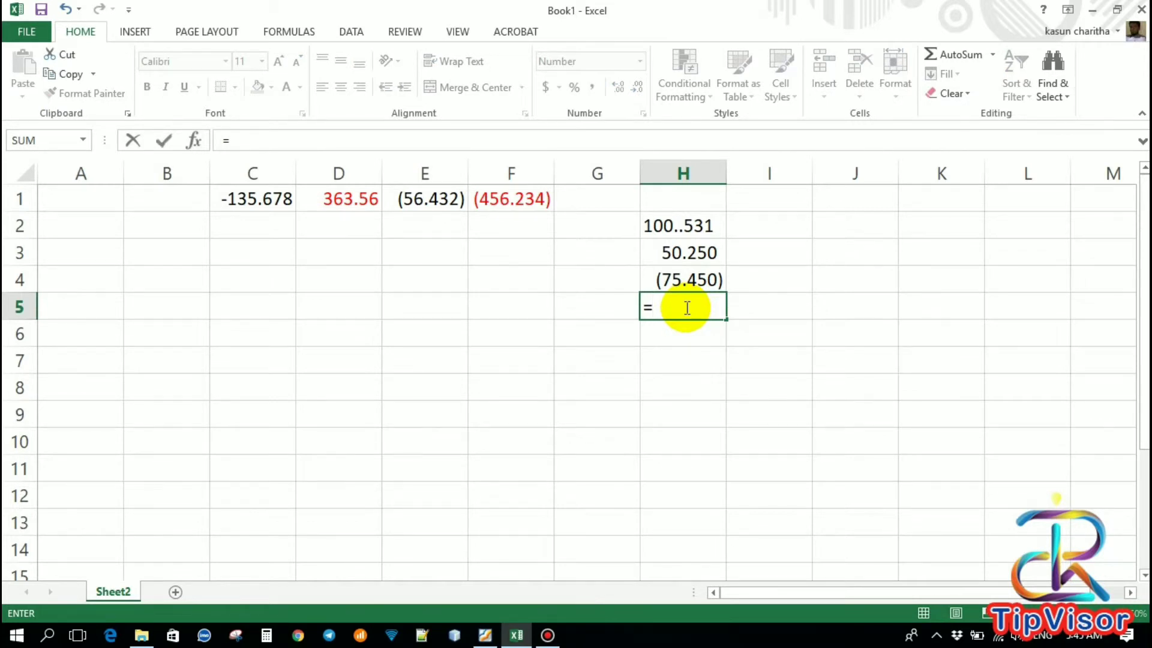
pyautogui.press('Escape')
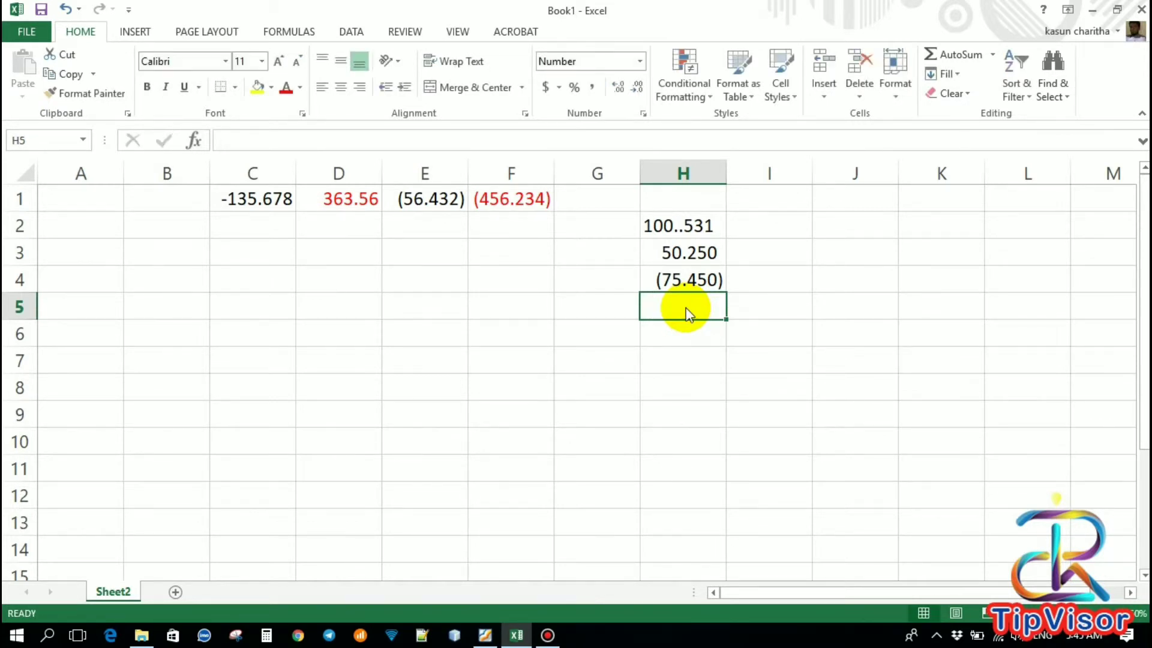
pyautogui.click(847, 247)
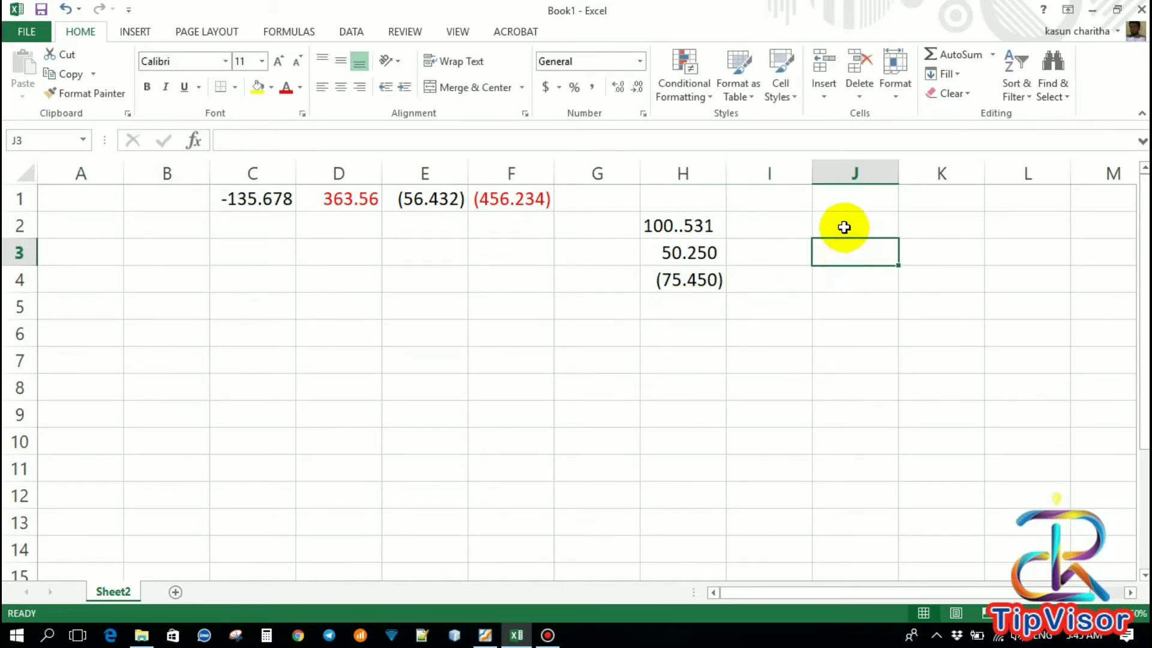
# Remove the extra decimal point from the entry in cell H2 so it reads 100.531.
pyautogui.click(701, 224)
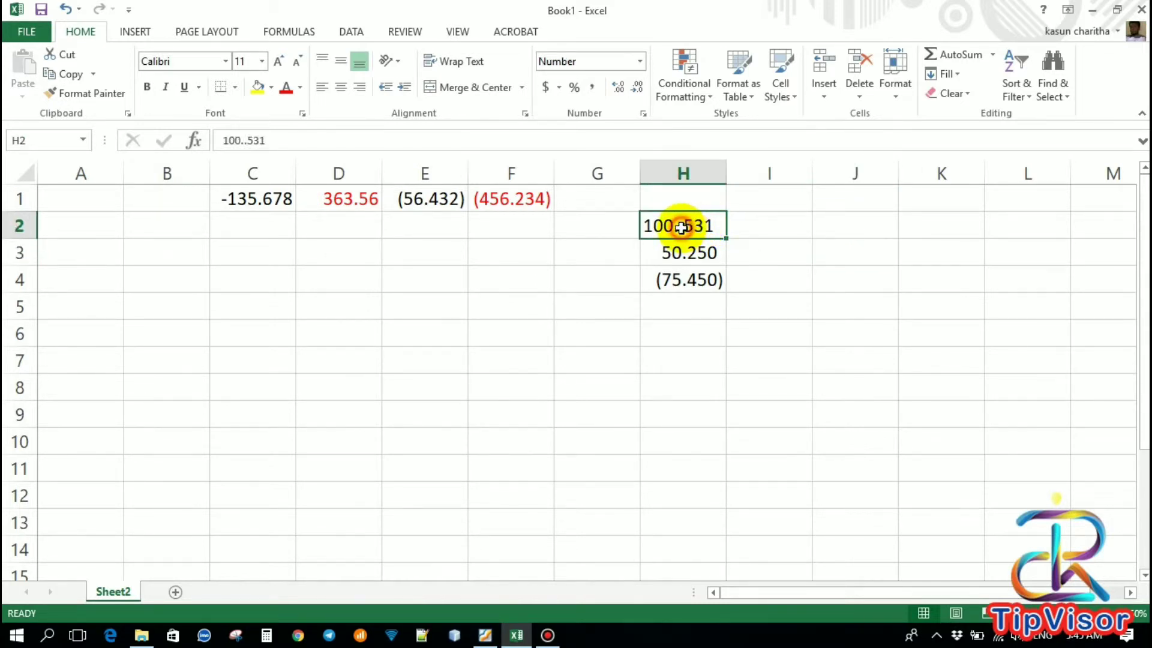
pyautogui.doubleClick(681, 228)
pyautogui.press('BackSpace')
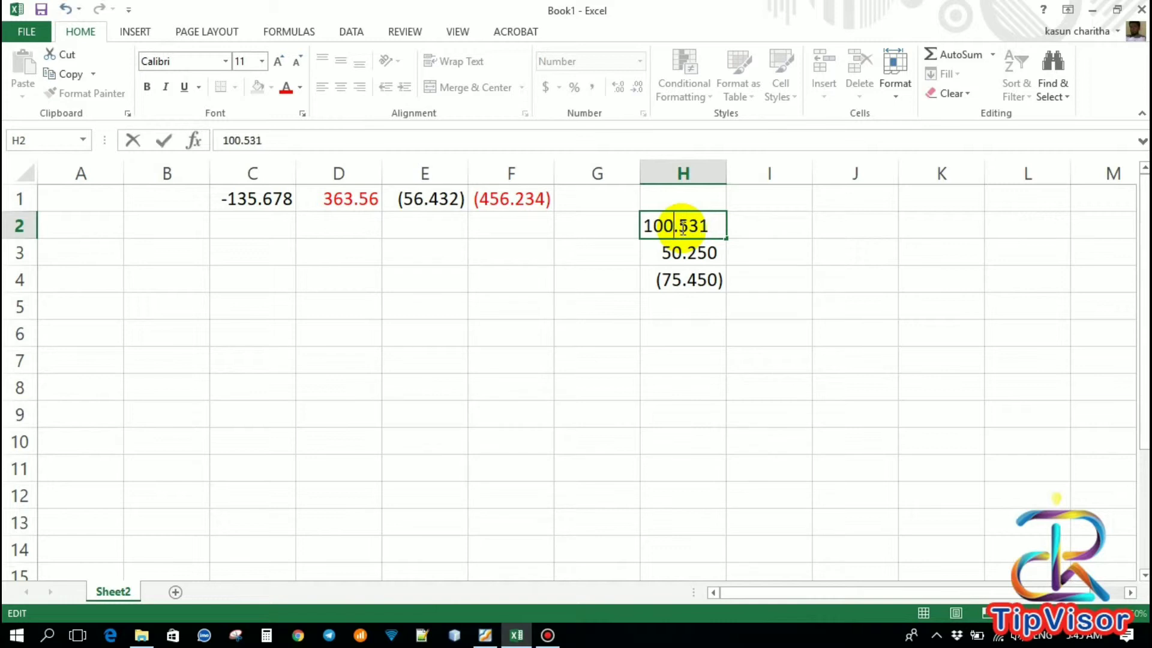
pyautogui.press('Return')
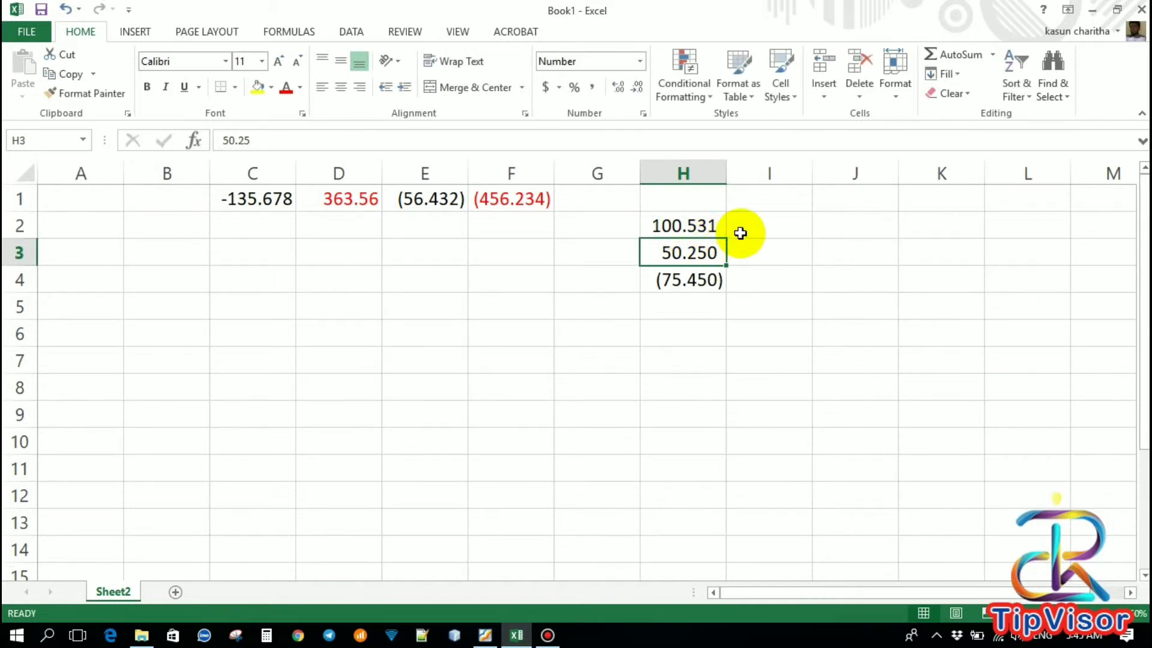
# Add up cells H2 to H4 with the formula =SUM(H2:H4) in cell H6.
pyautogui.click(838, 257)
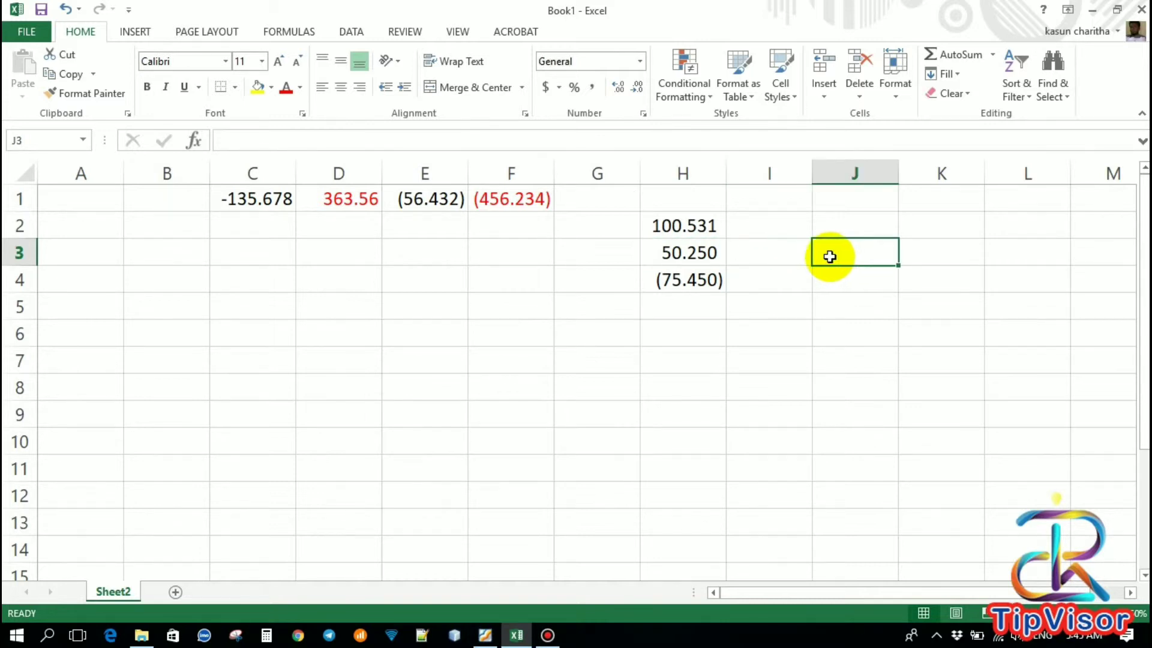
pyautogui.click(693, 280)
pyautogui.click(687, 306)
pyautogui.click(678, 339)
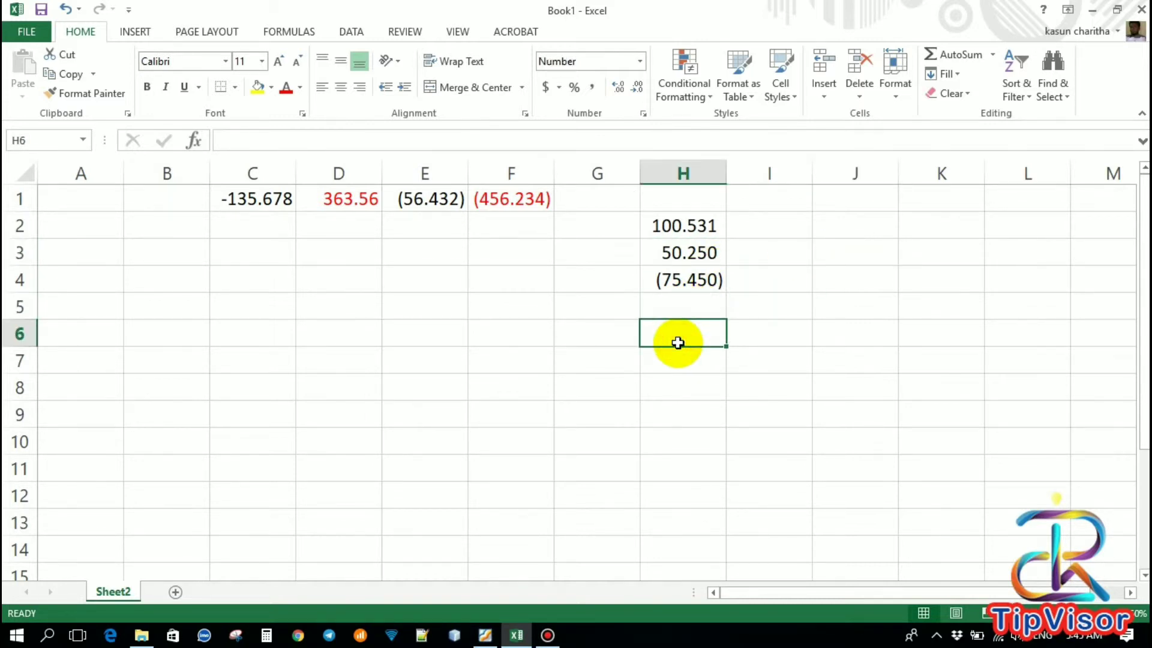
pyautogui.write('=sum')
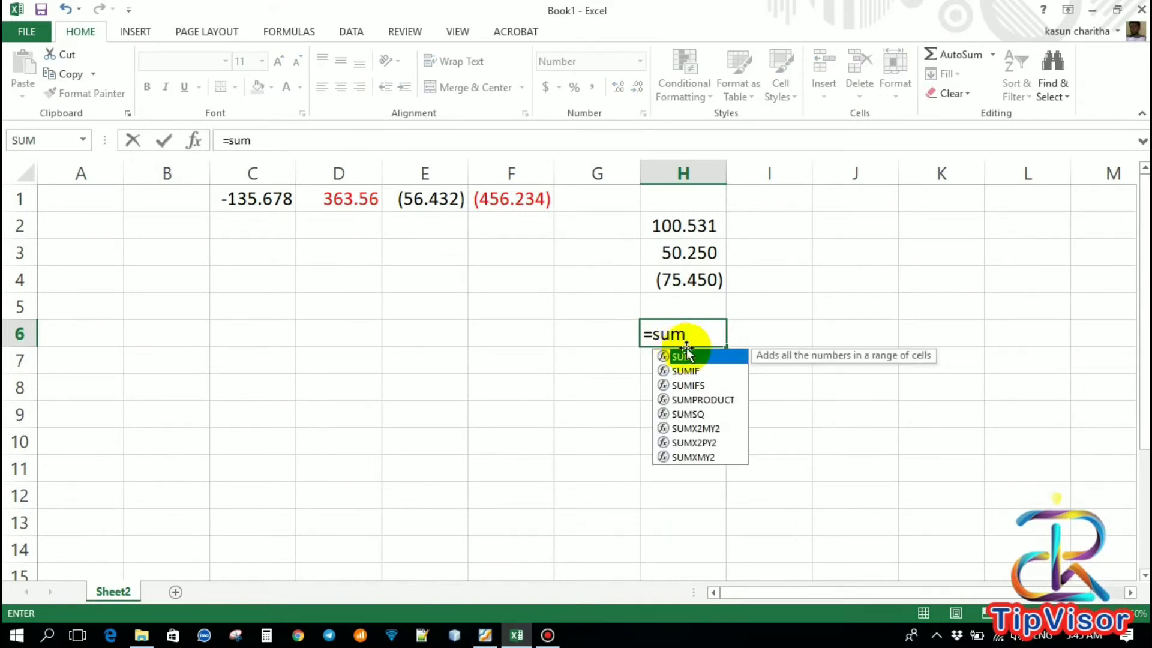
pyautogui.doubleClick(700, 359)
pyautogui.moveTo(675, 226); pyautogui.dragTo(688, 285)
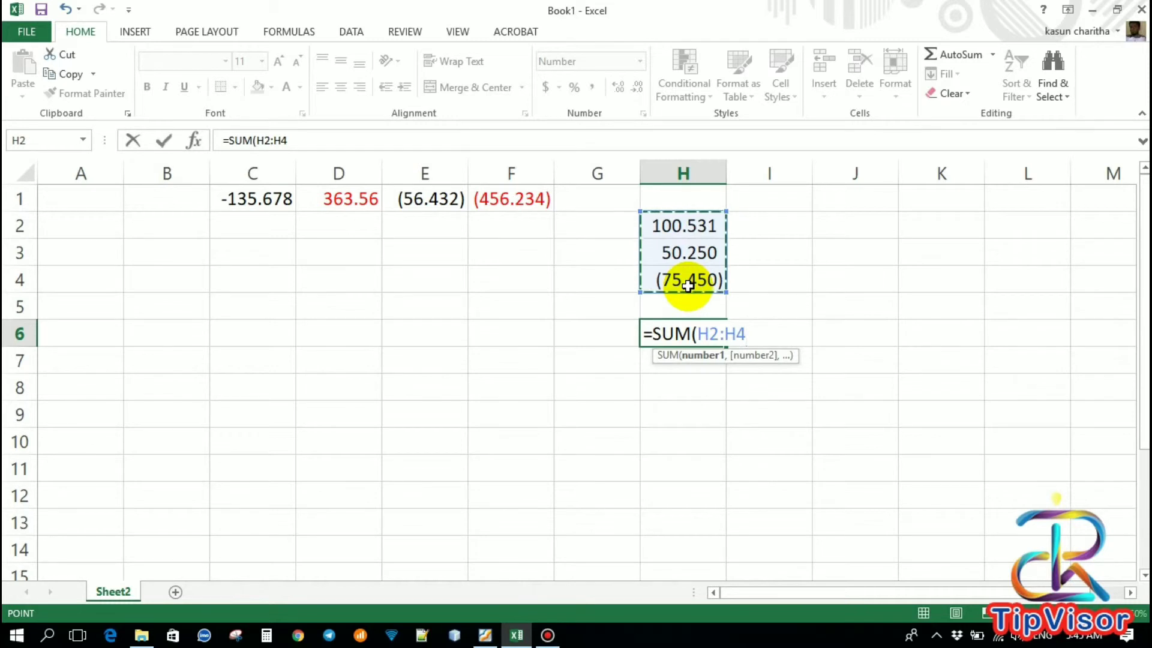
pyautogui.press('Return')
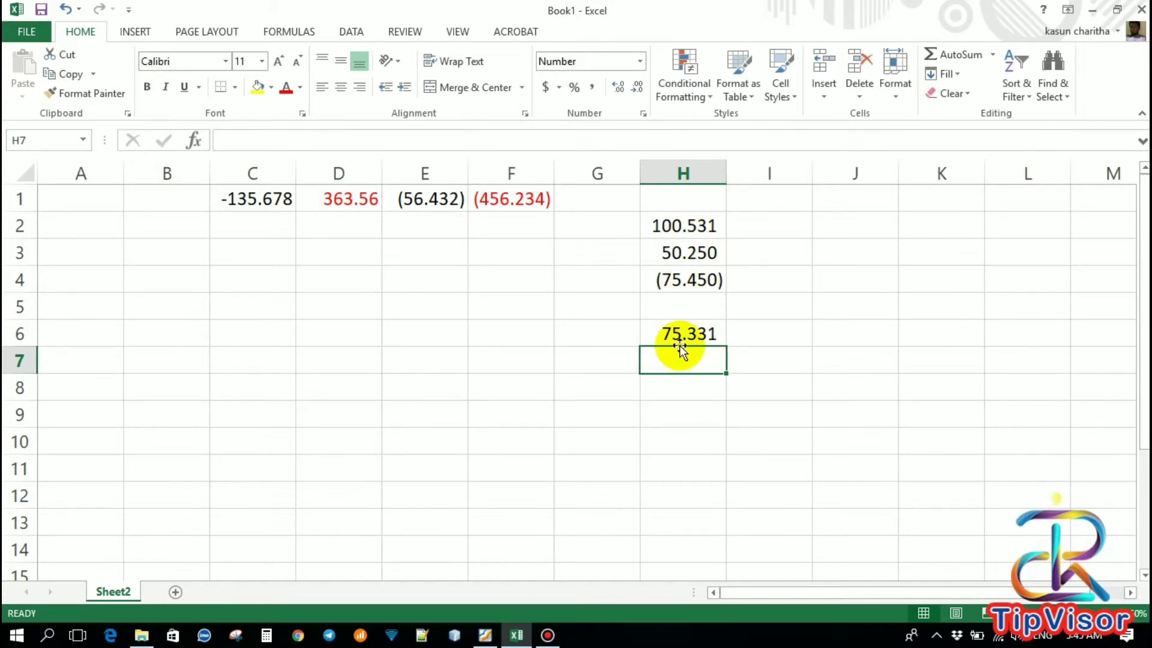
# Add cells H2 and H3 with the formula =H2+H3 in cell J3.
pyautogui.click(836, 254)
pyautogui.write('=')
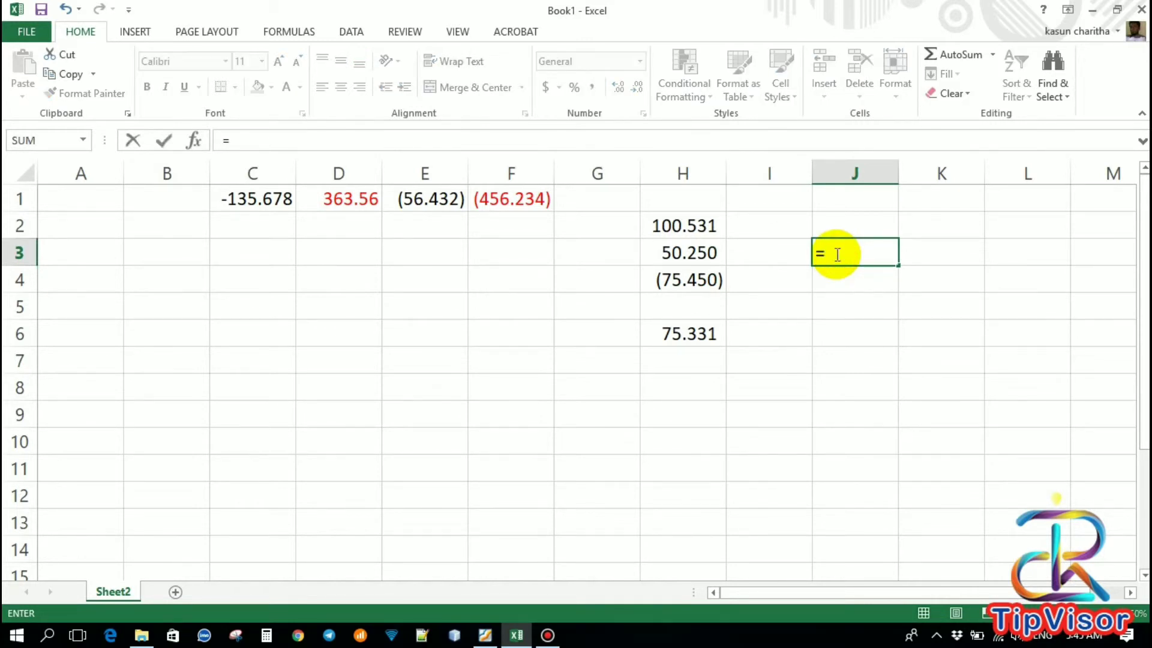
pyautogui.click(702, 226)
pyautogui.write('+')
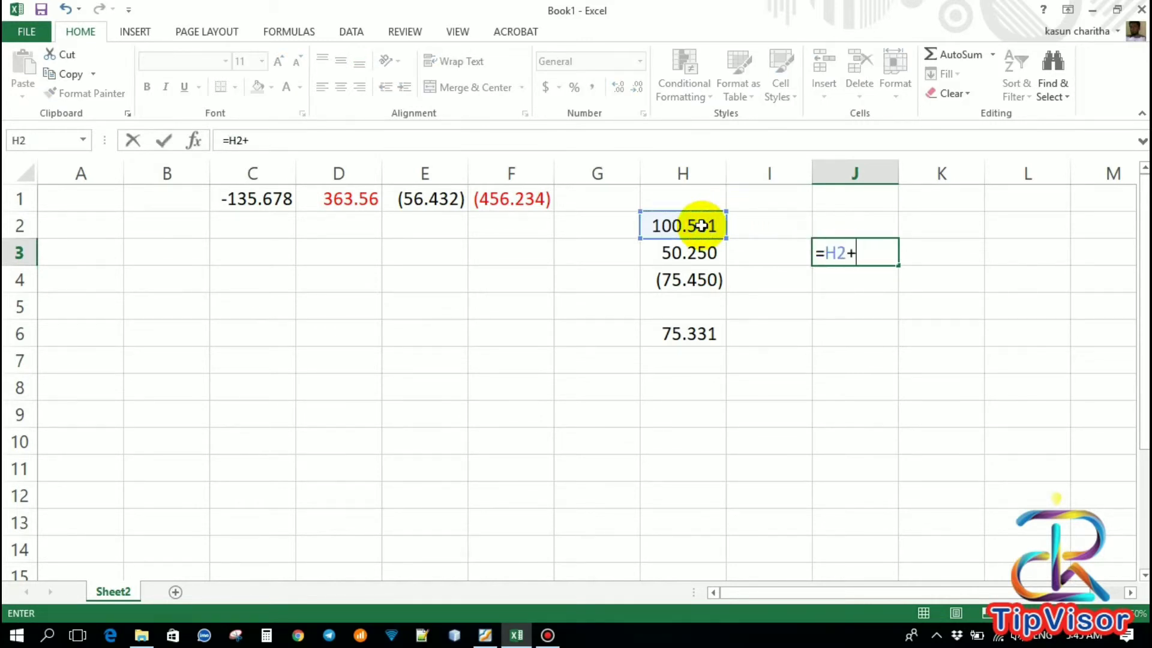
pyautogui.click(699, 249)
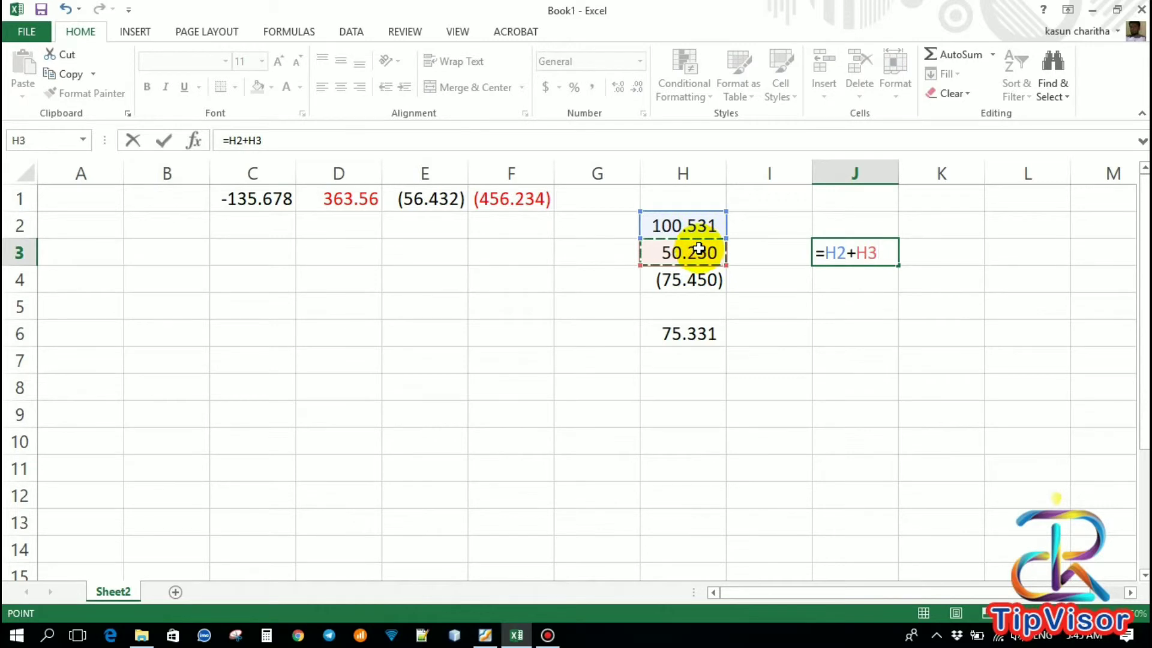
pyautogui.press('Return')
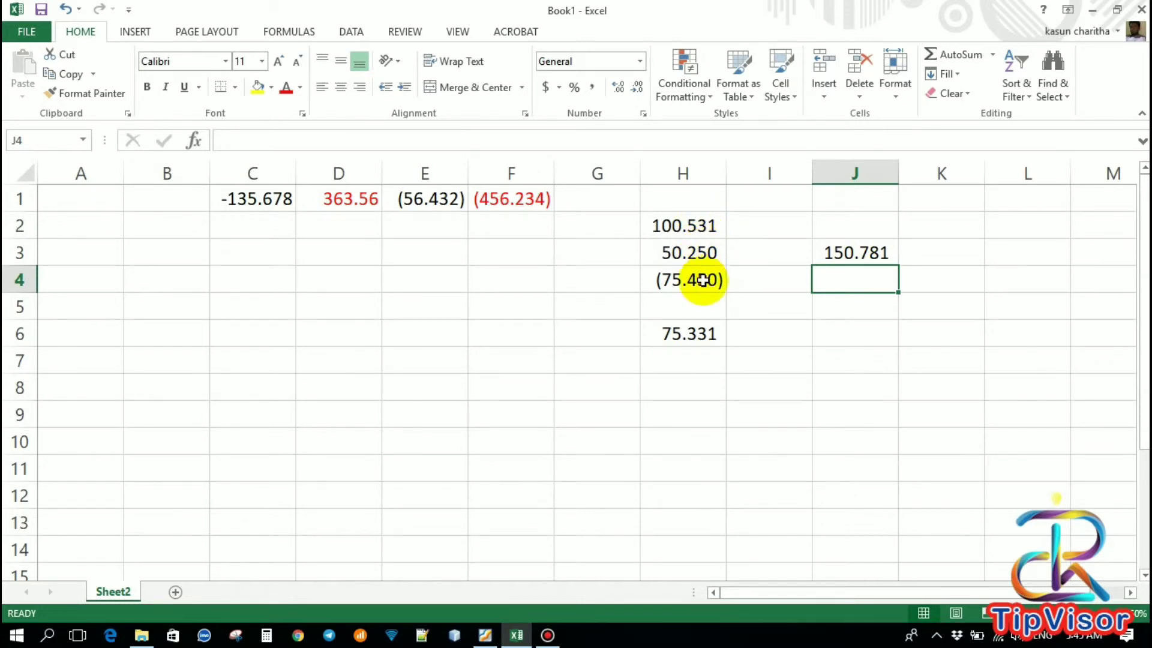
# Clear the addition formula from cell J3 and return to the sum in cell H6.
pyautogui.click(690, 332)
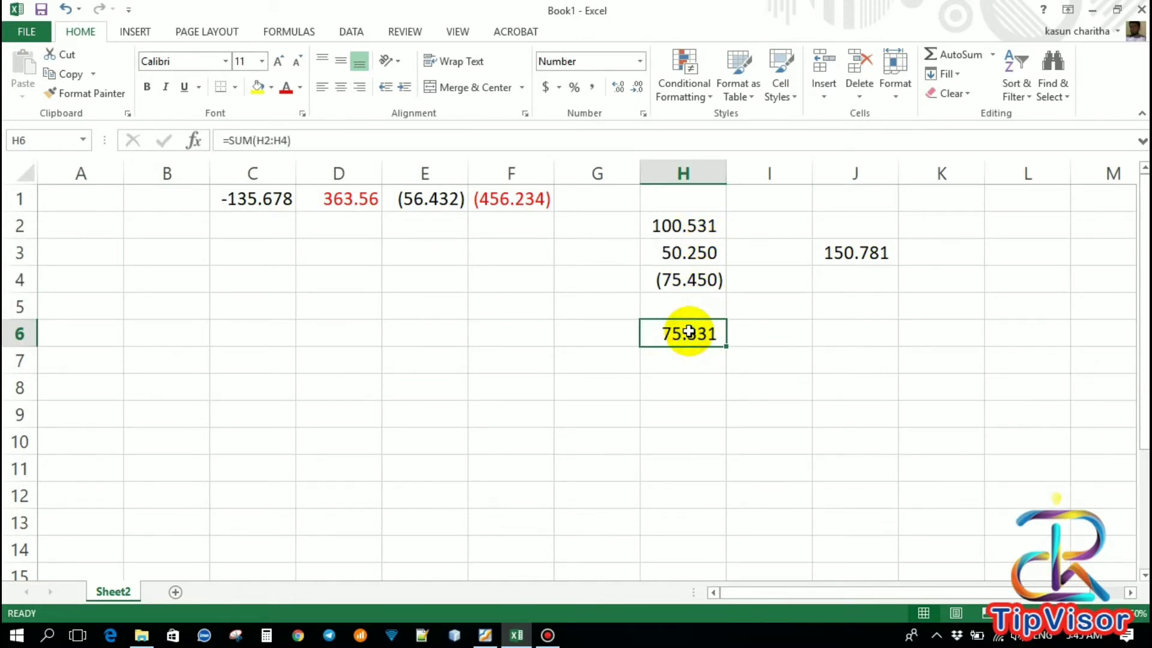
pyautogui.click(840, 255)
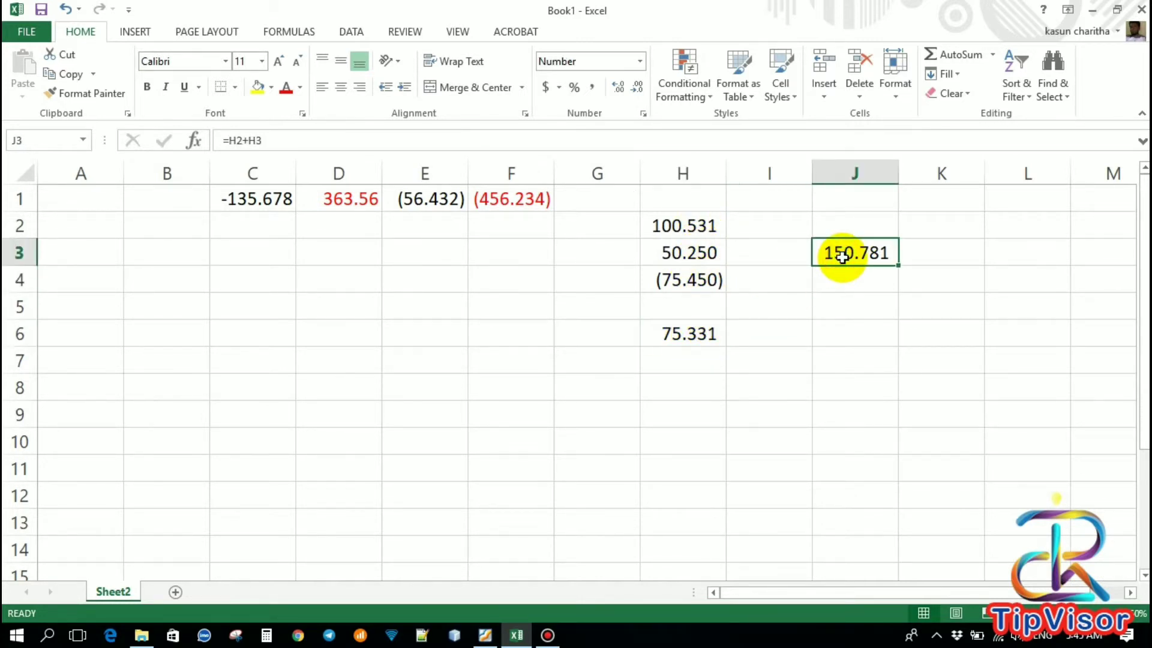
pyautogui.press('Delete')
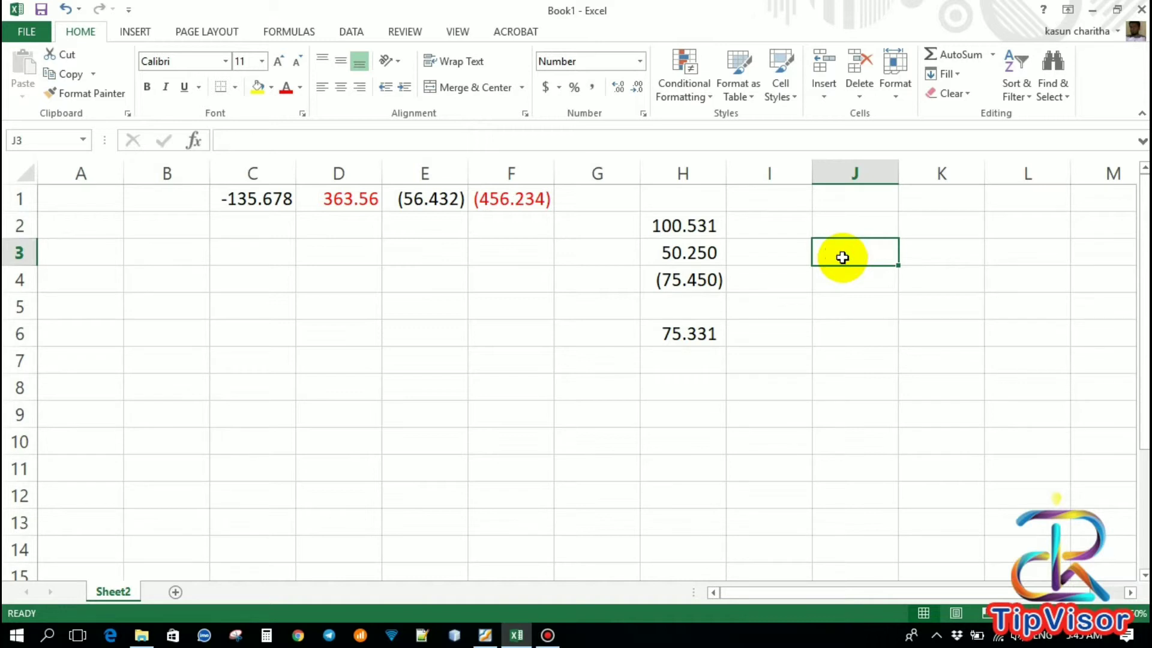
pyautogui.click(663, 328)
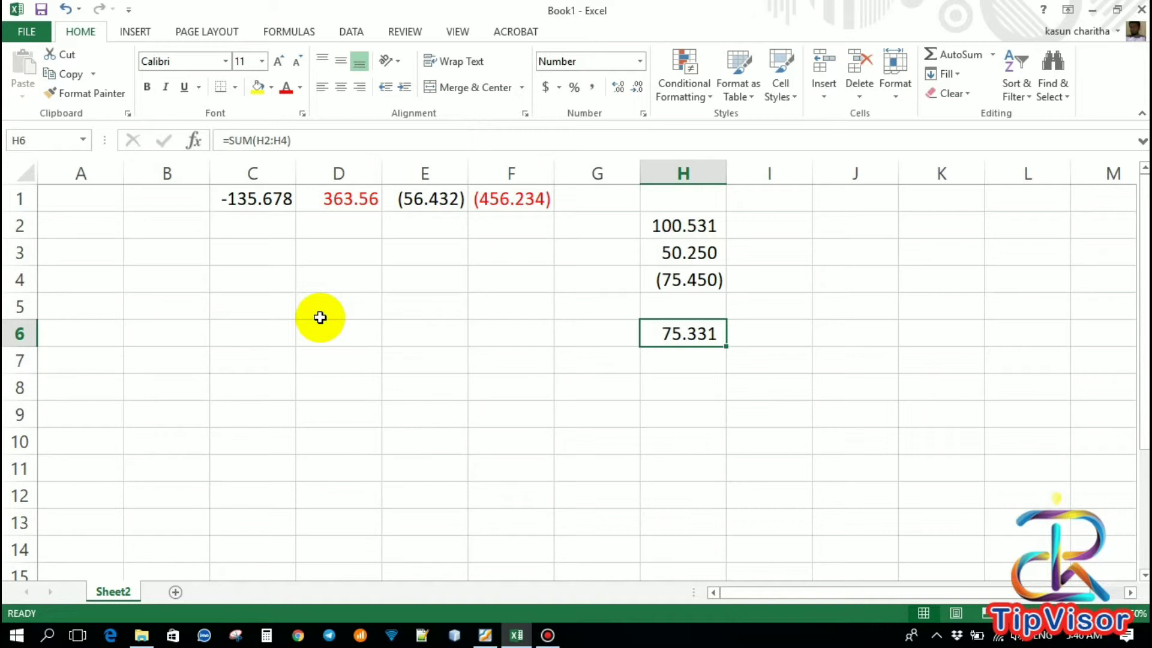
# Format the whole of column G as Number with 2 decimal places and the 1000 separator.
pyautogui.click(586, 172)
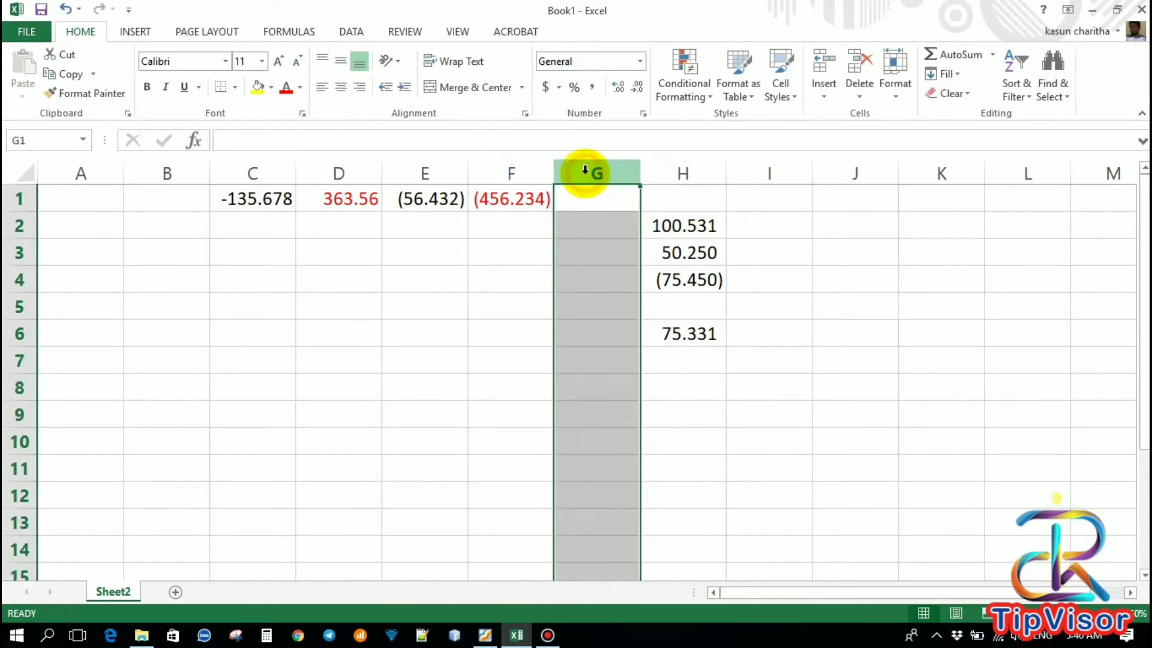
pyautogui.rightClick(585, 172)
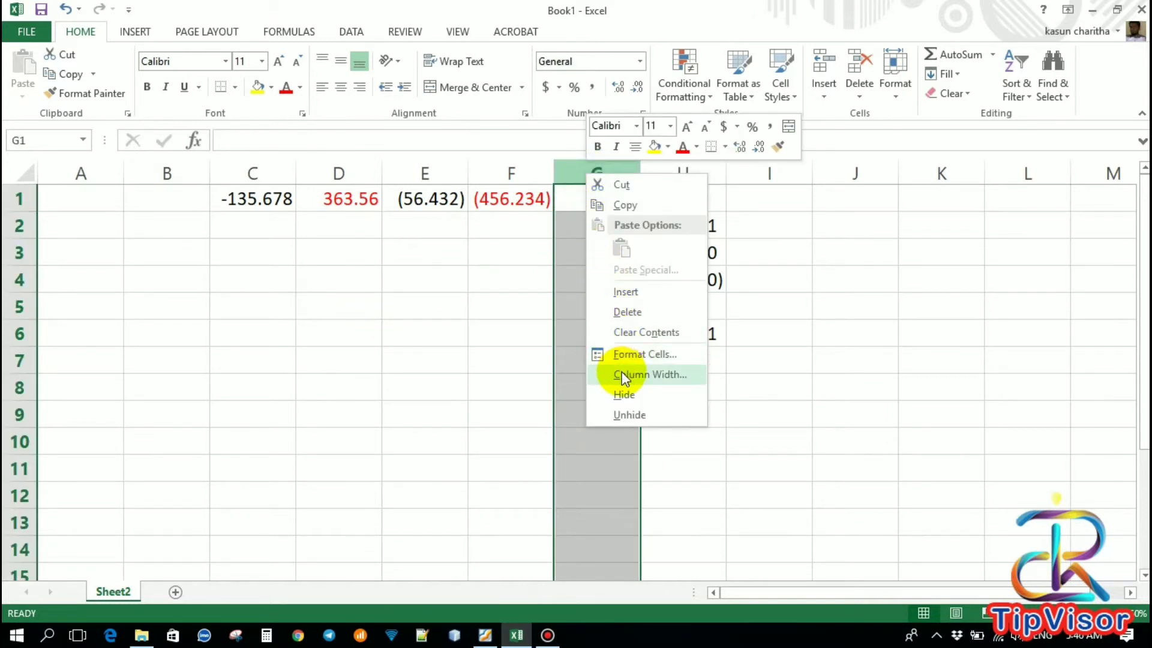
pyautogui.click(621, 355)
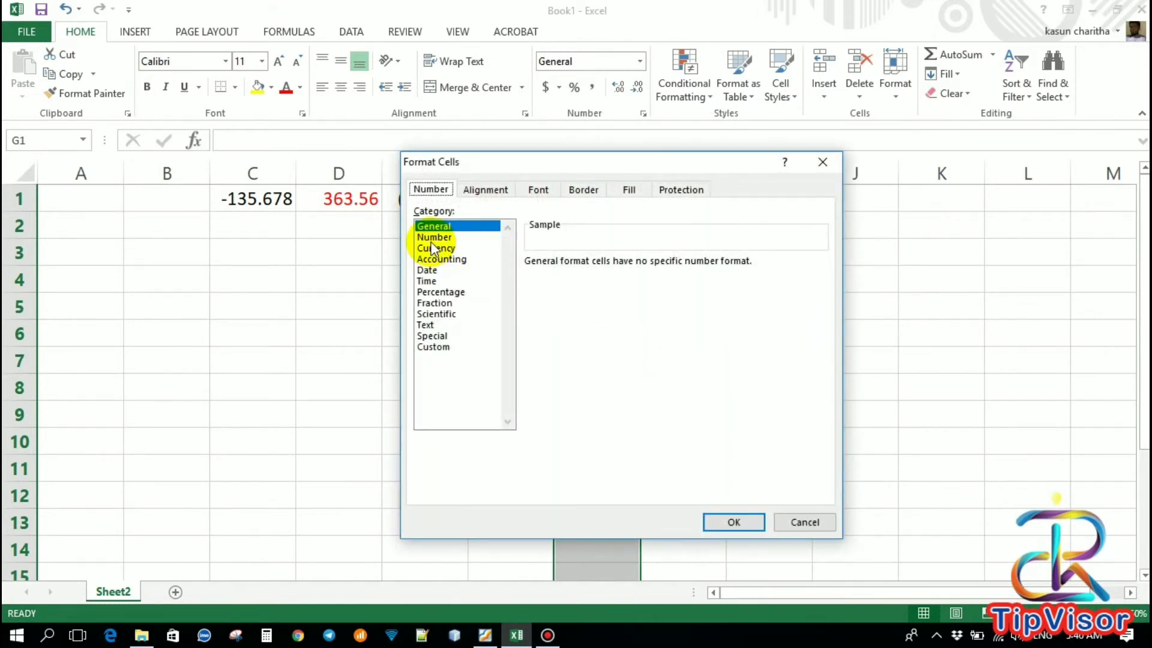
pyautogui.click(432, 238)
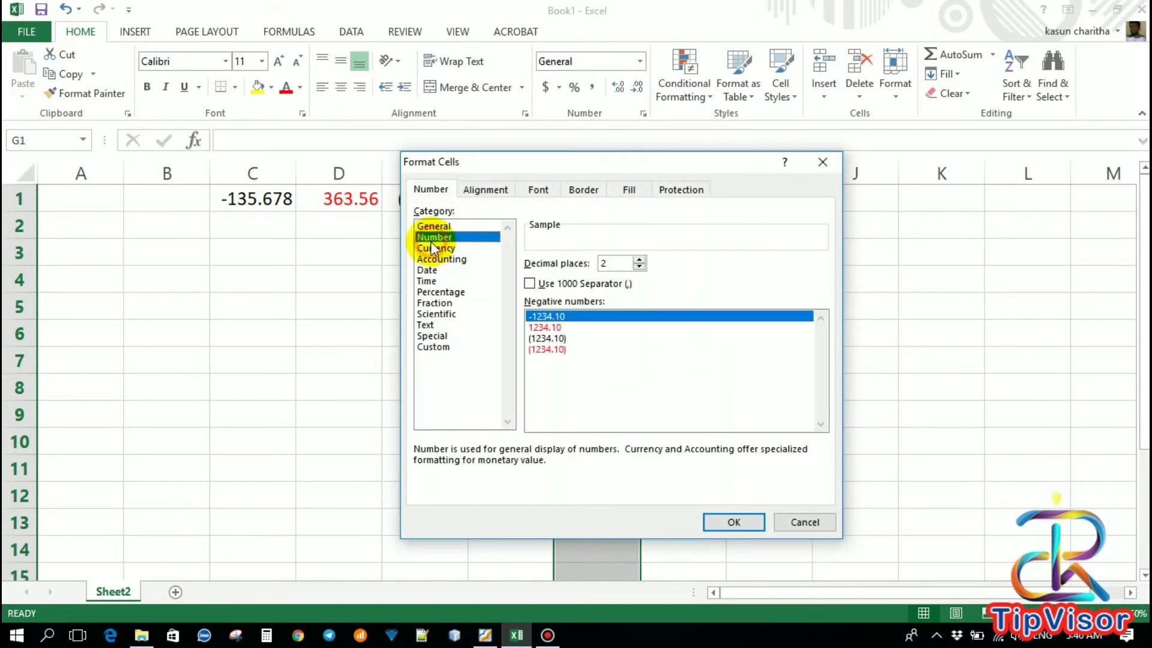
pyautogui.click(529, 284)
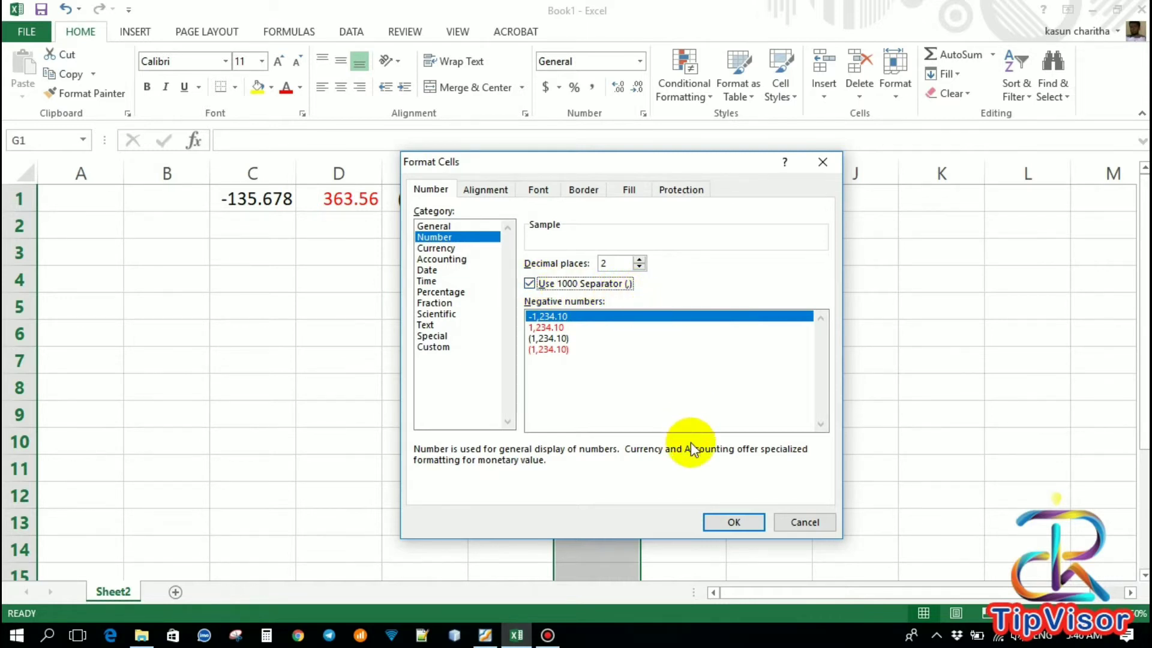
pyautogui.click(722, 519)
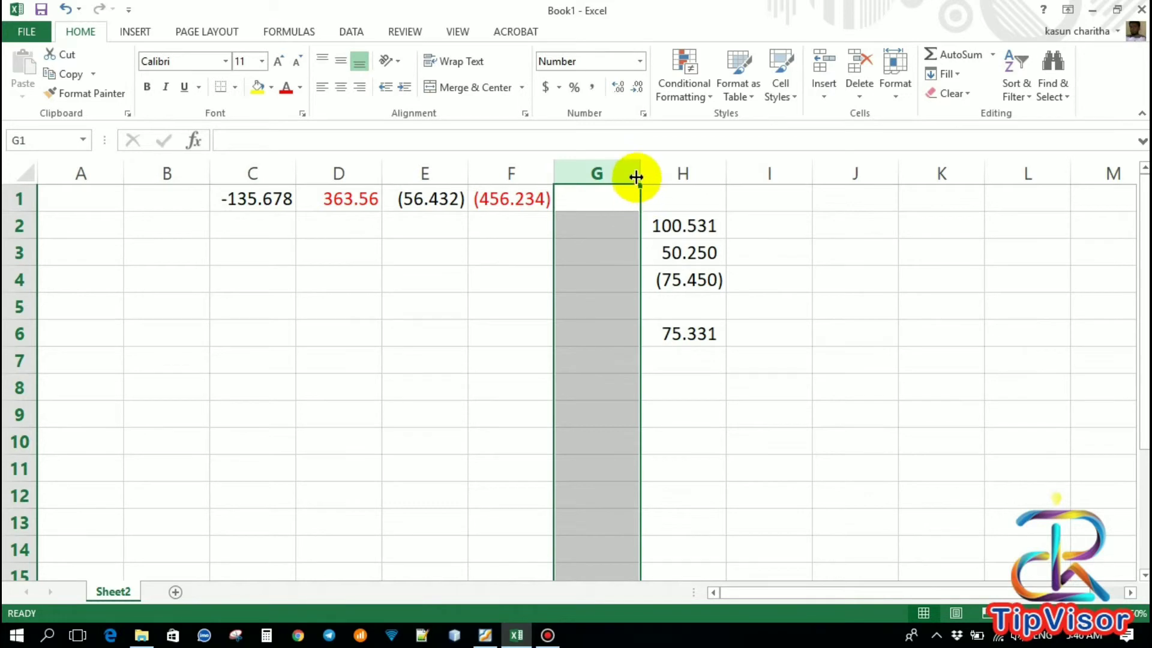
# Widen column G and enter 23467.34 in cell G2.
pyautogui.moveTo(636, 177); pyautogui.dragTo(680, 174)
pyautogui.click(577, 232)
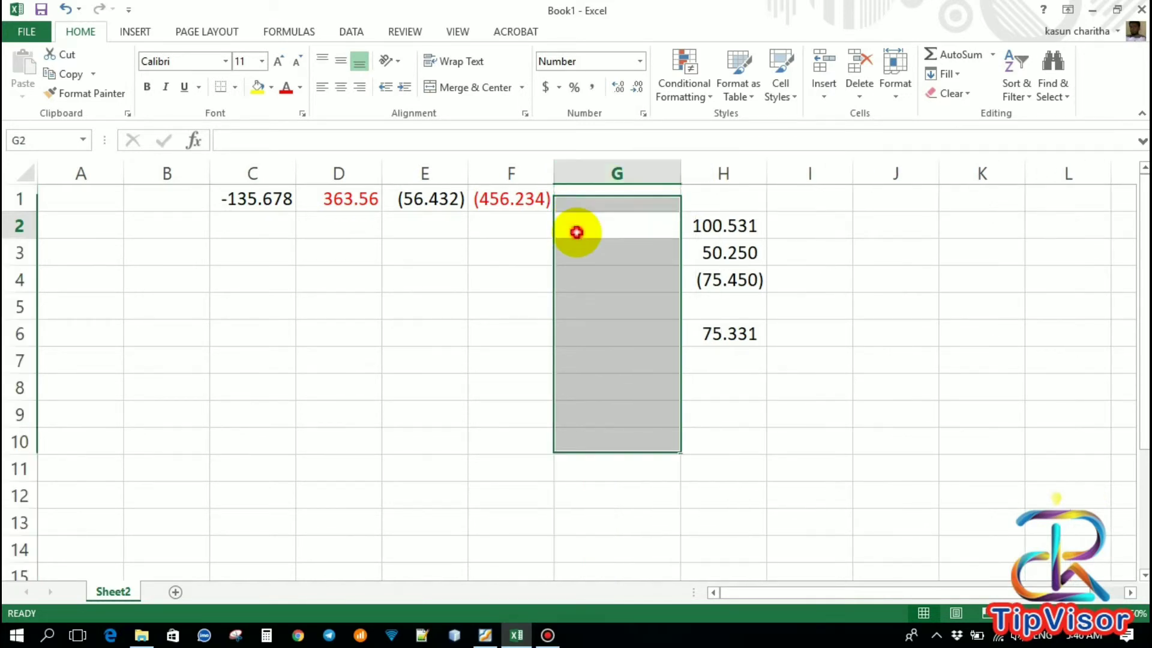
pyautogui.click(577, 232)
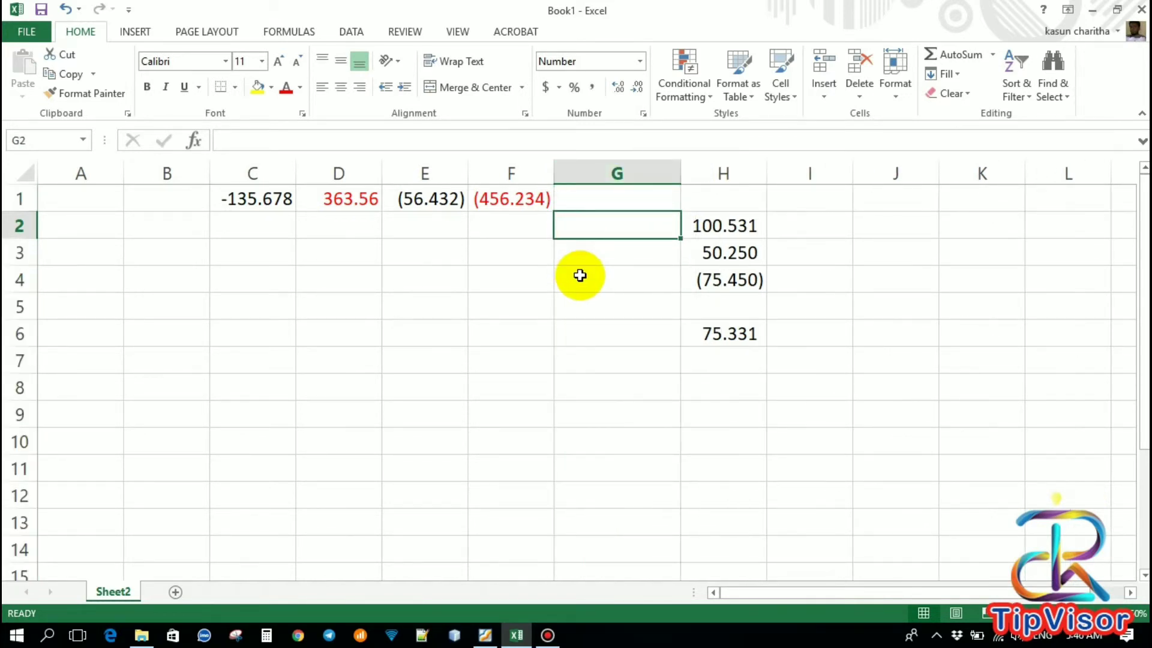
pyautogui.write('2')
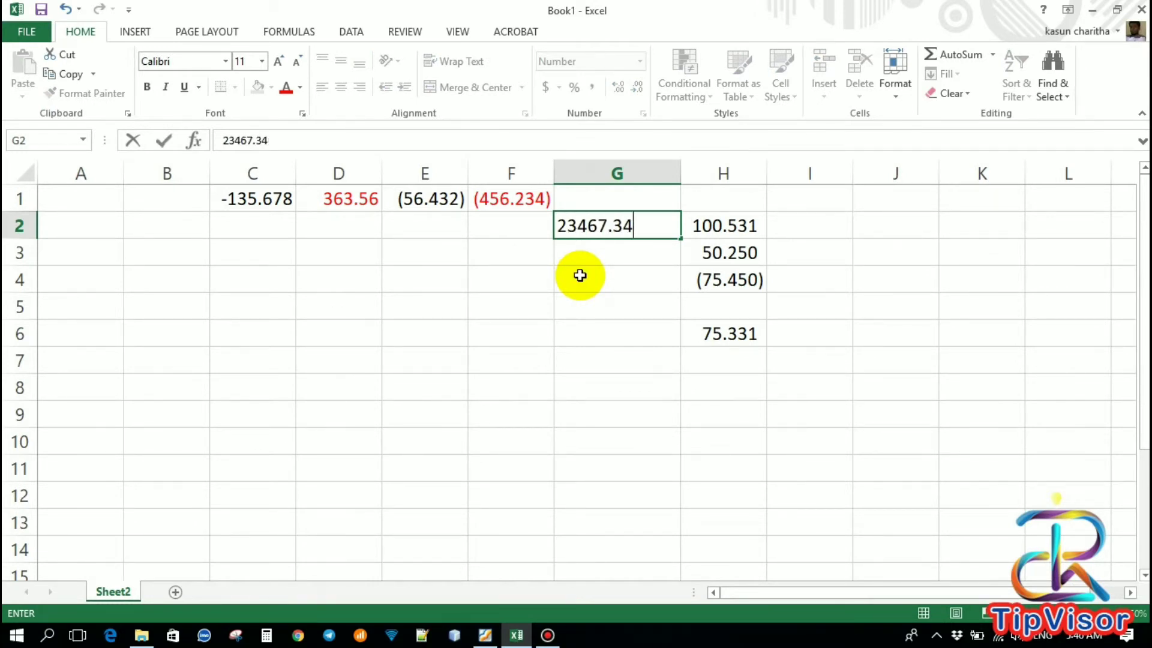
pyautogui.write('3467.34')
pyautogui.press('Return')
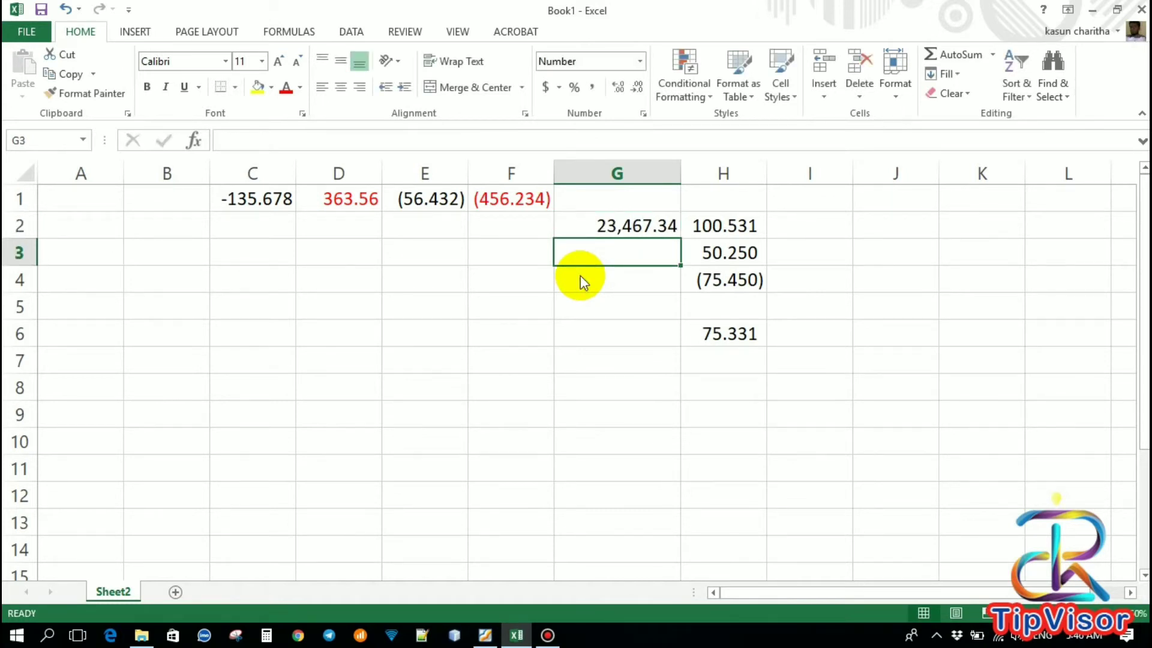
pyautogui.click(625, 224)
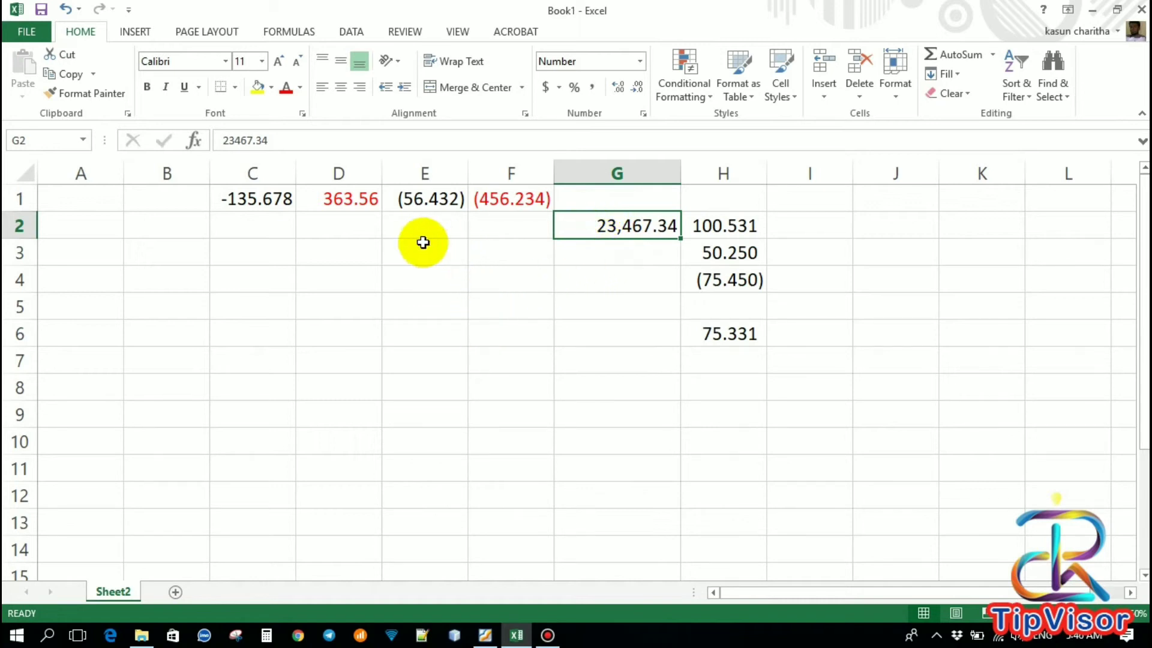
# Open the cell formatting options for cell F7 and compare the Number and General categories.
pyautogui.rightClick(489, 352)
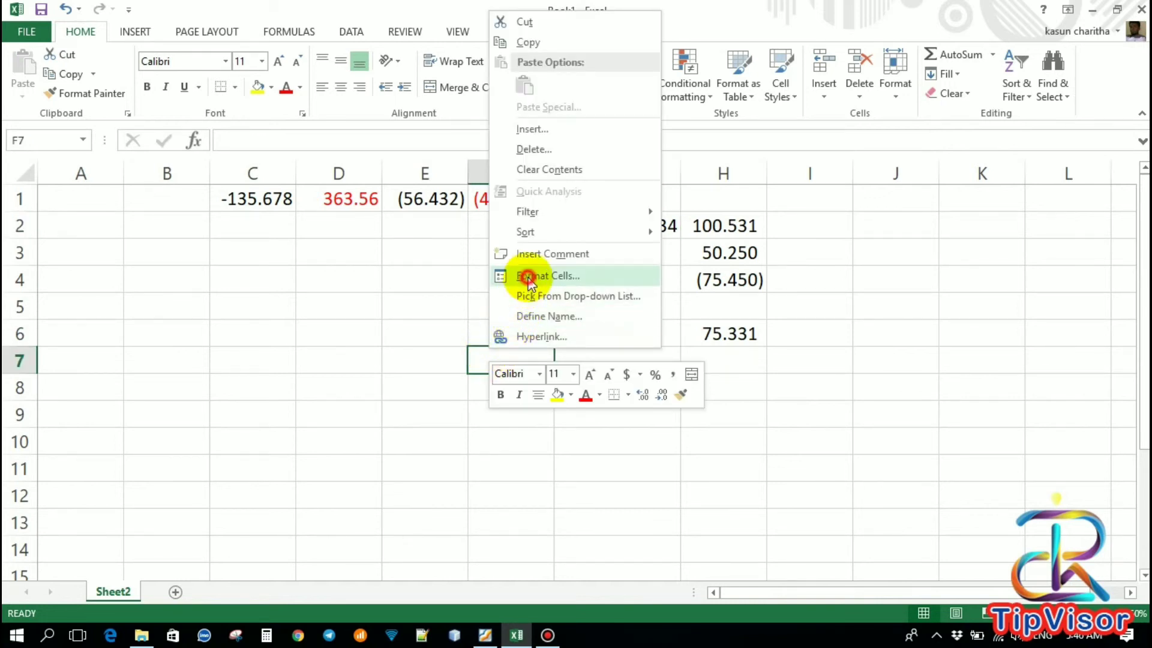
pyautogui.click(529, 276)
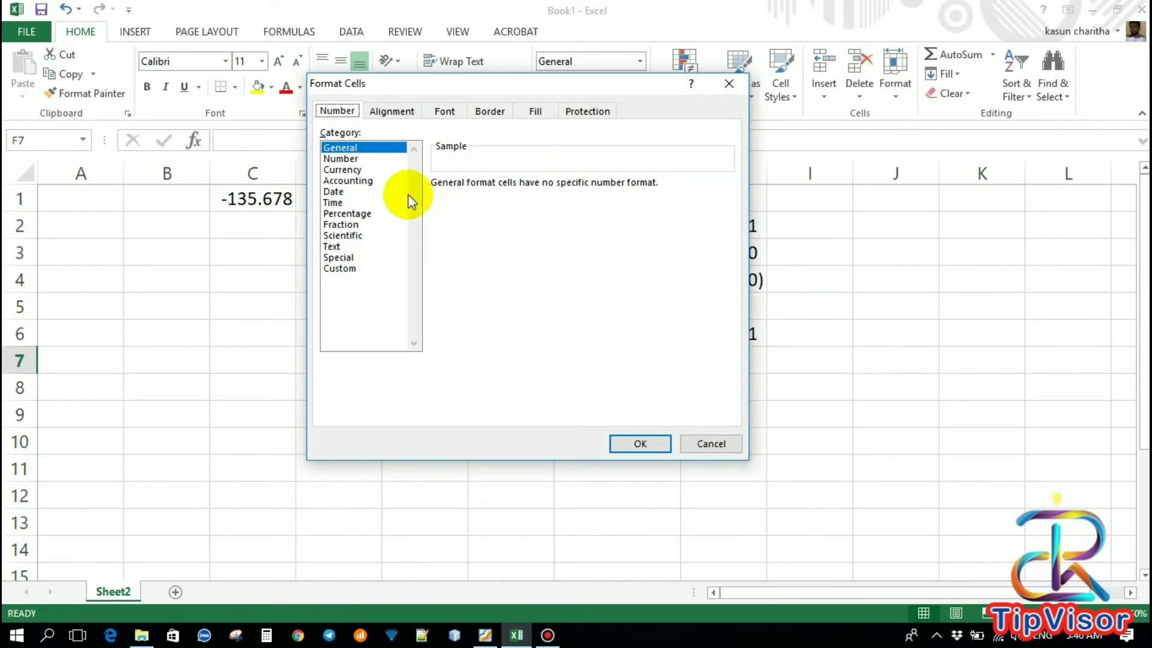
pyautogui.click(345, 159)
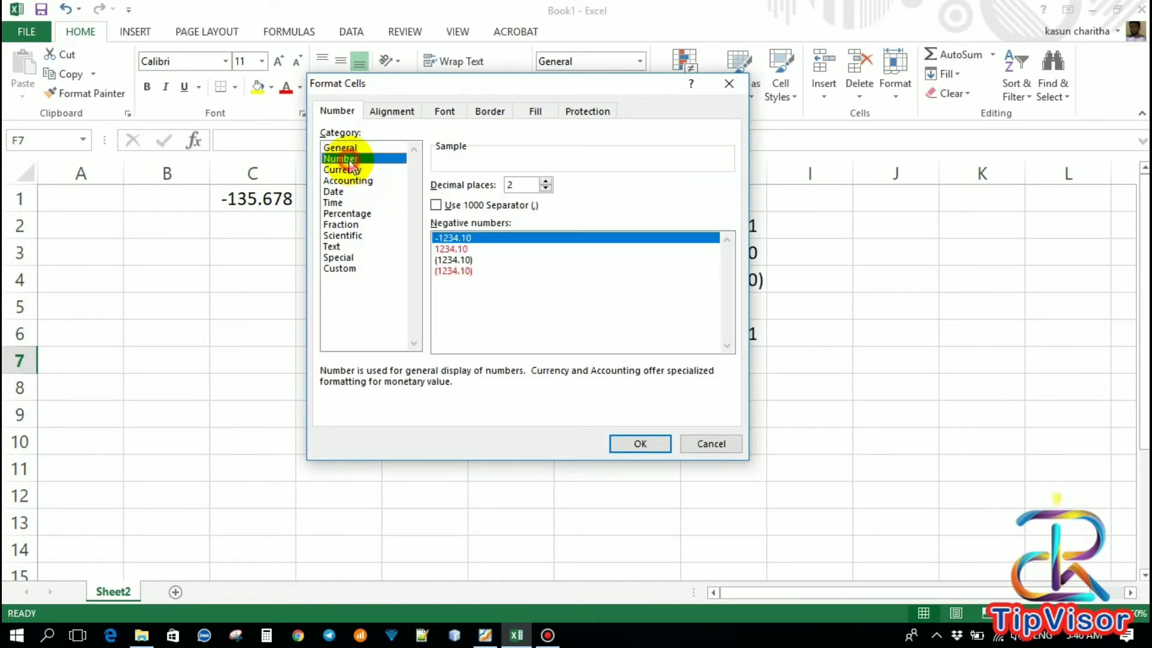
pyautogui.click(342, 149)
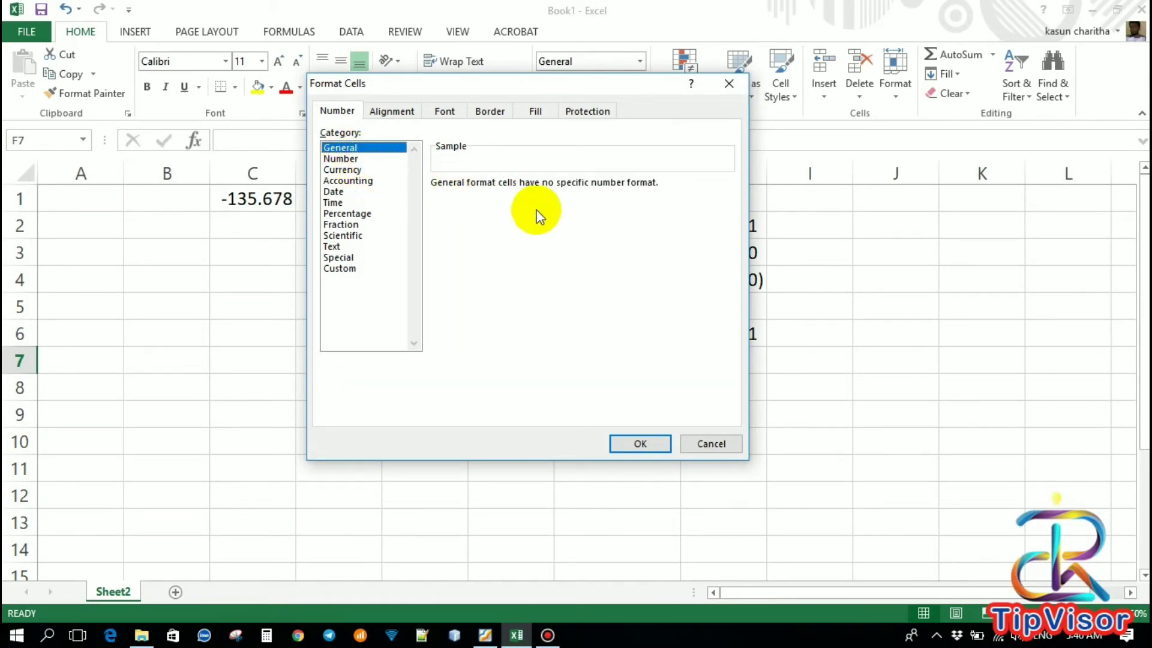